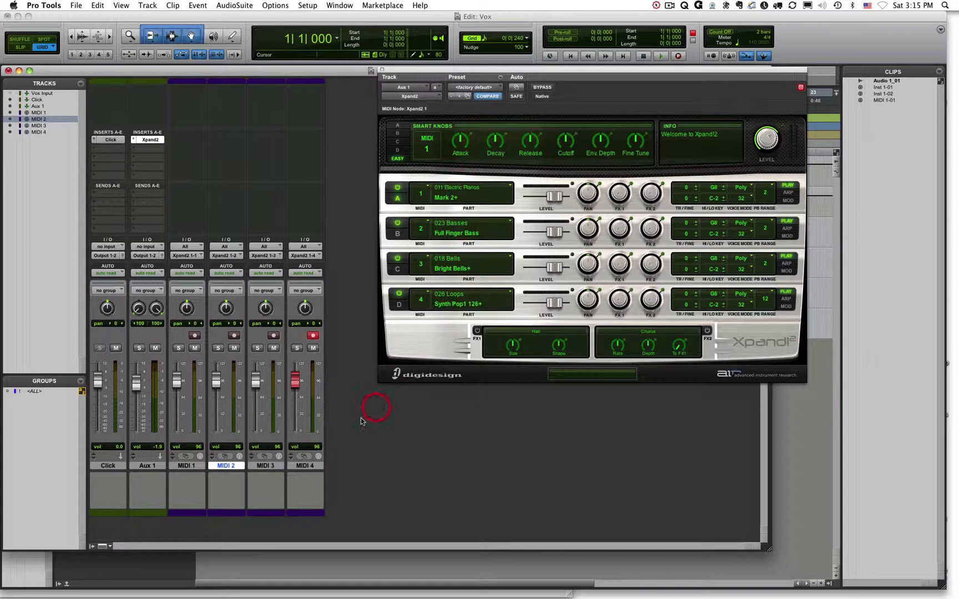
- Go through the MIDI 1 to MIDI 4 tracks one by one and review the four instrument parts in Xpand!2
{"action": "left_click", "coordinate": [186, 466]}
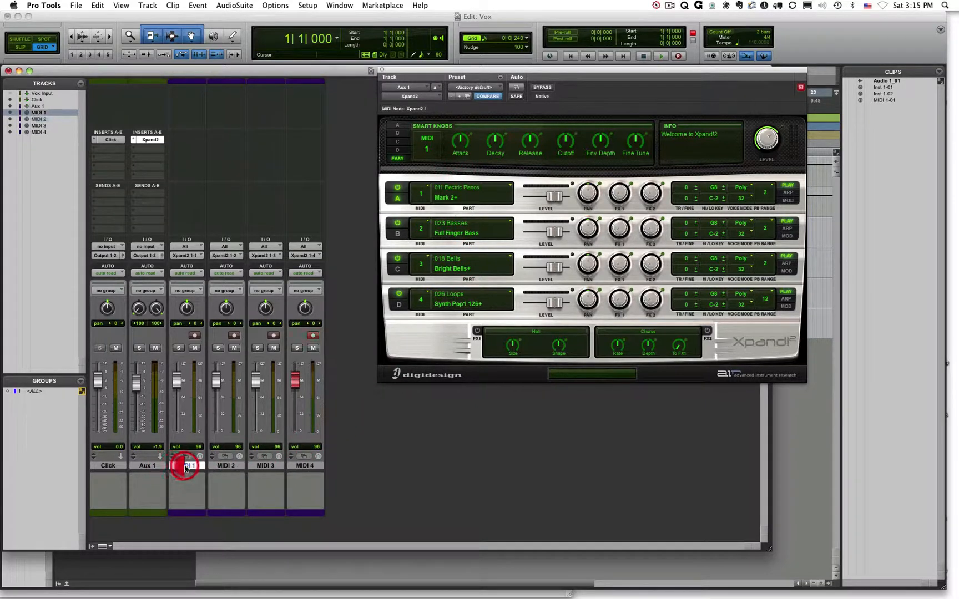
{"action": "left_click", "coordinate": [230, 466]}
{"action": "left_click", "coordinate": [266, 466]}
{"action": "left_click", "coordinate": [306, 466]}
{"action": "left_click", "coordinate": [445, 327]}
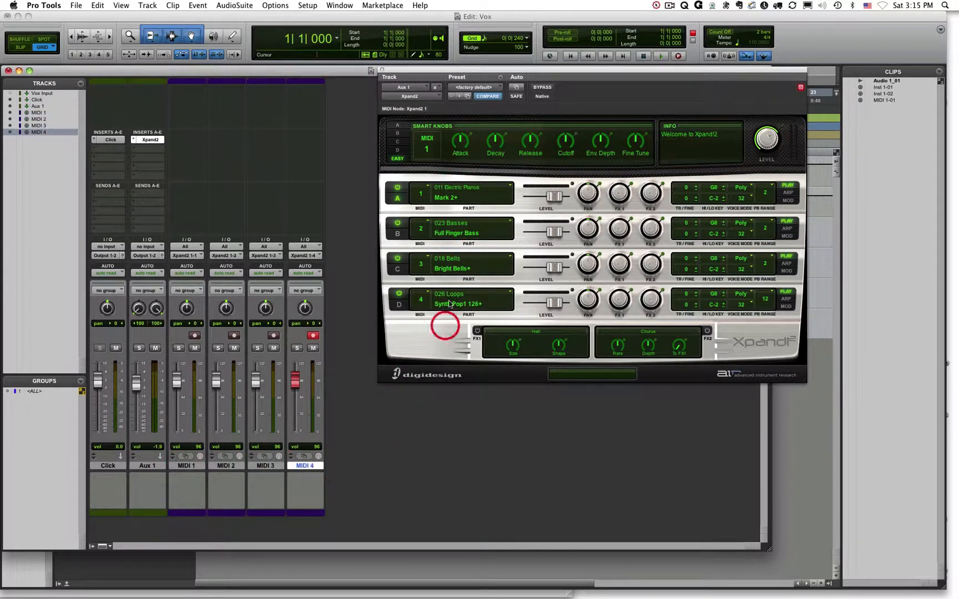
{"action": "left_click", "coordinate": [459, 222]}
{"action": "left_click", "coordinate": [452, 317]}
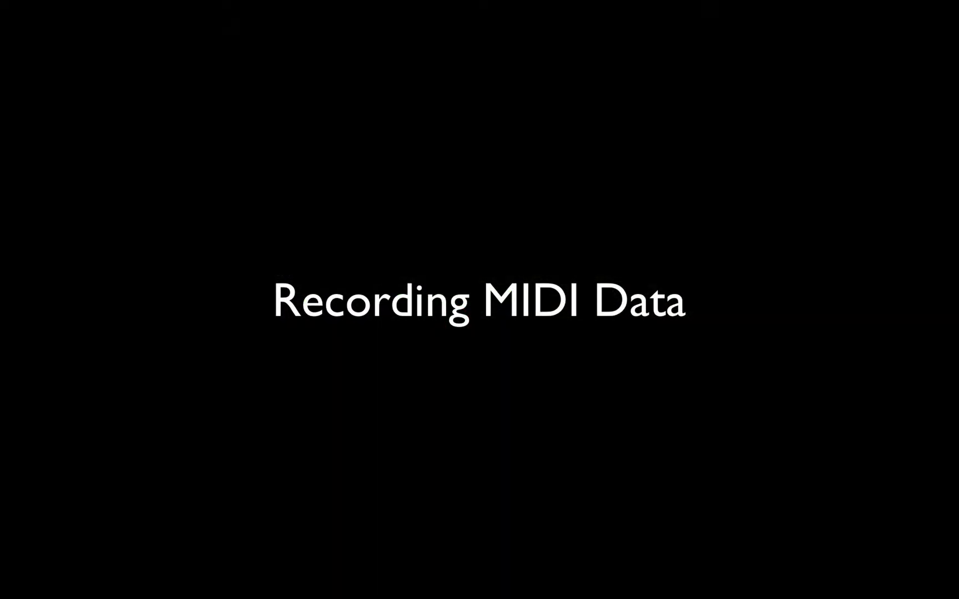
{"action": "left_click", "coordinate": [150, 71]}
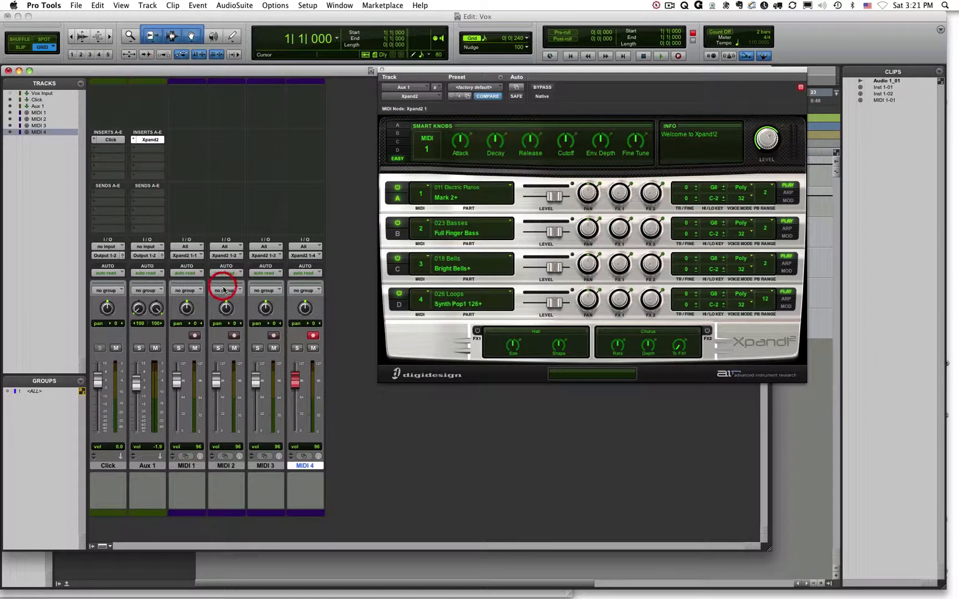
- Record-enable and select the MIDI 1 track in the Mix window to monitor the Mark 2+ electric piano part
{"action": "left_click", "coordinate": [194, 335]}
{"action": "left_click", "coordinate": [186, 466]}
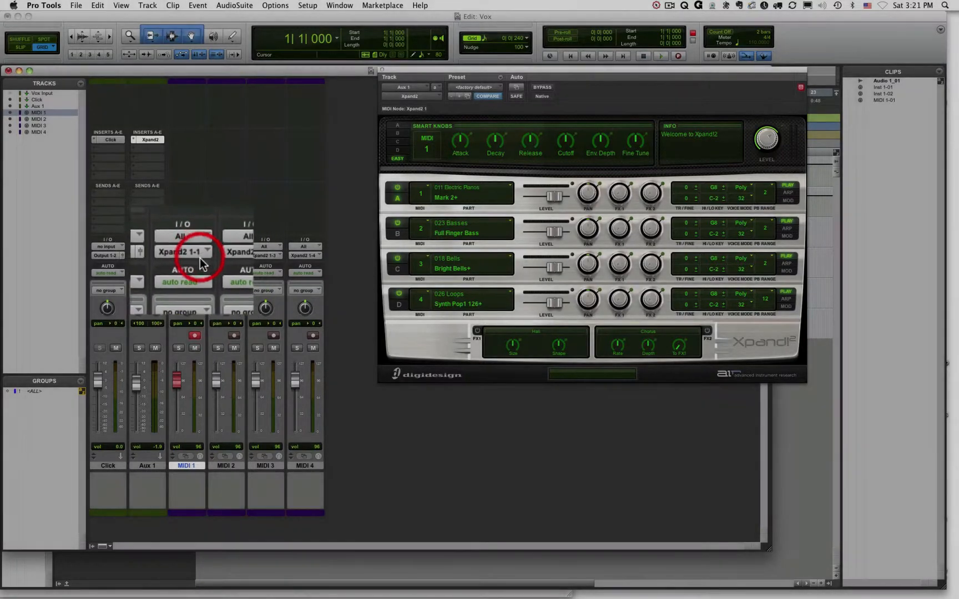
{"action": "left_click", "coordinate": [195, 336]}
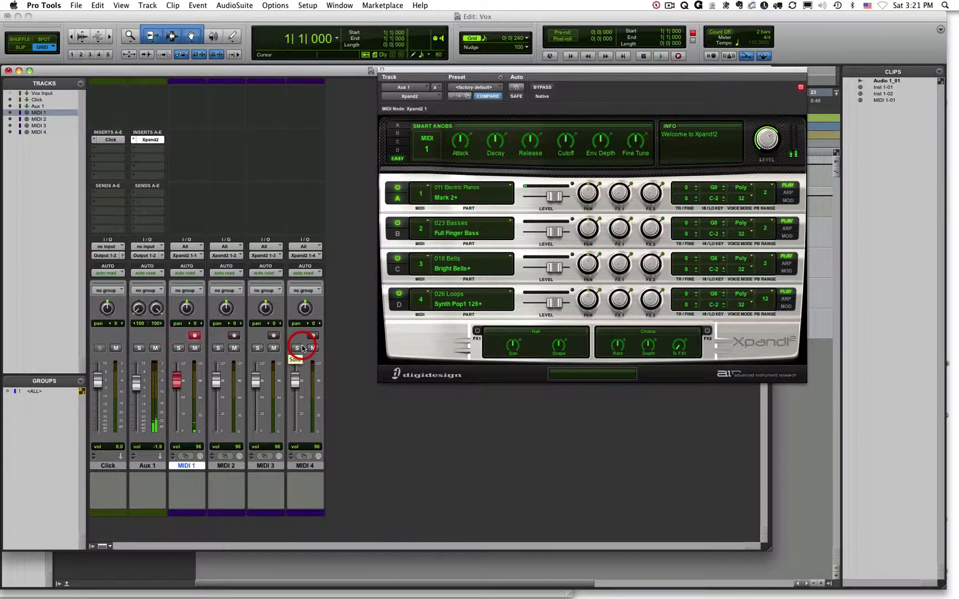
- Close the Xpand!2 window and turn on the metronome while playing the session in the Edit window, ending back at the session start
{"action": "left_click", "coordinate": [381, 70]}
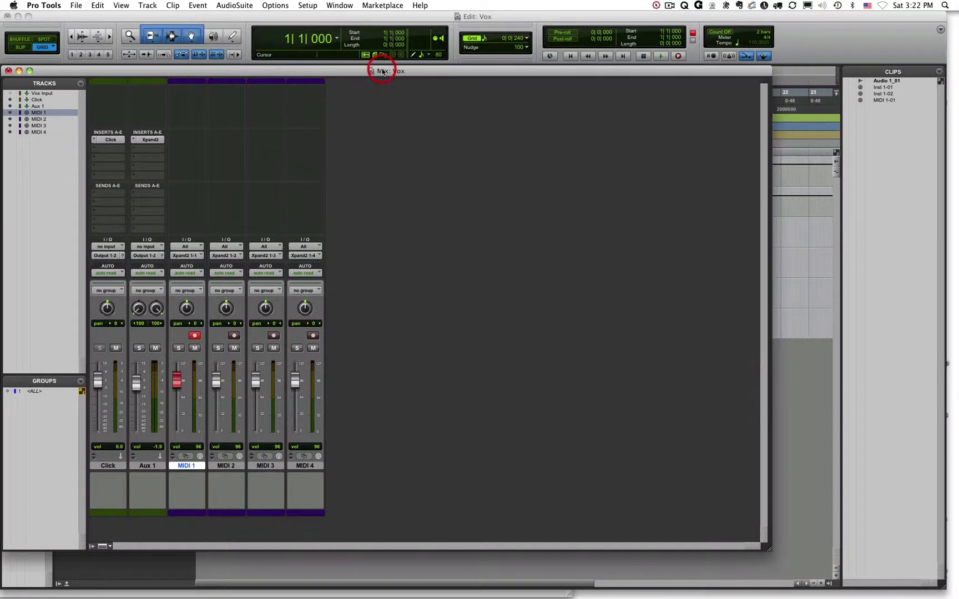
{"action": "key", "text": "super+equal"}
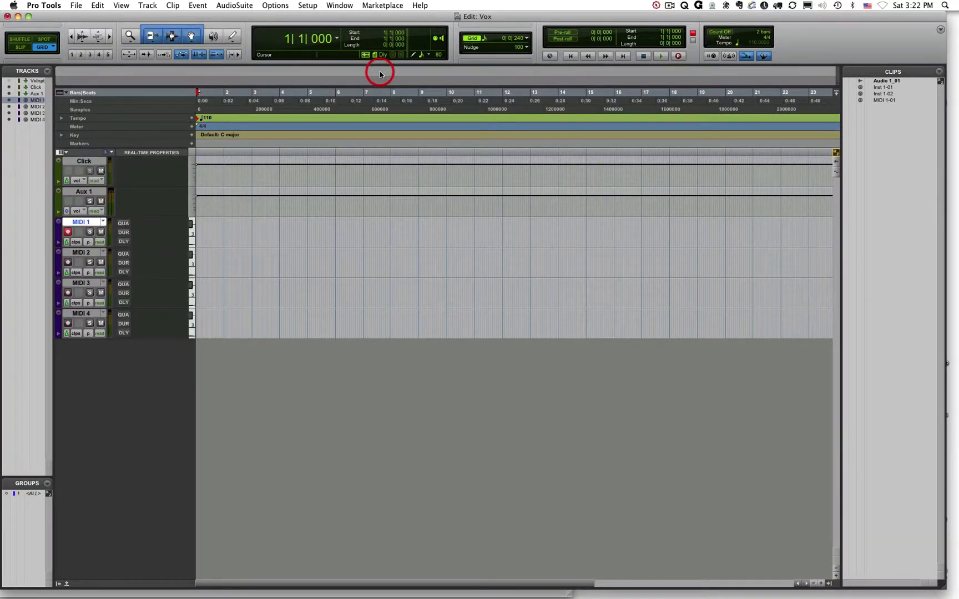
{"action": "key", "text": "space"}
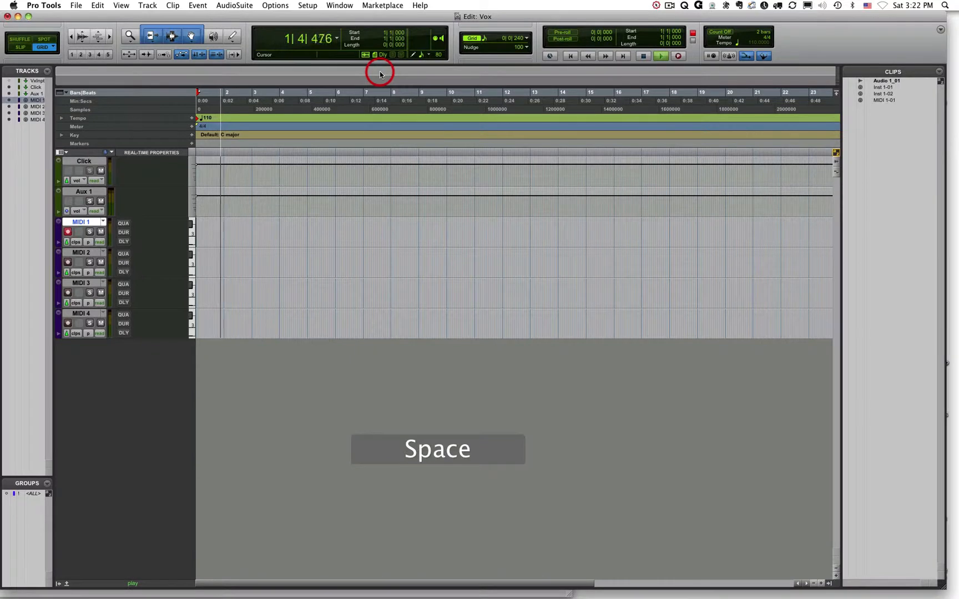
{"action": "key", "text": "KP_7"}
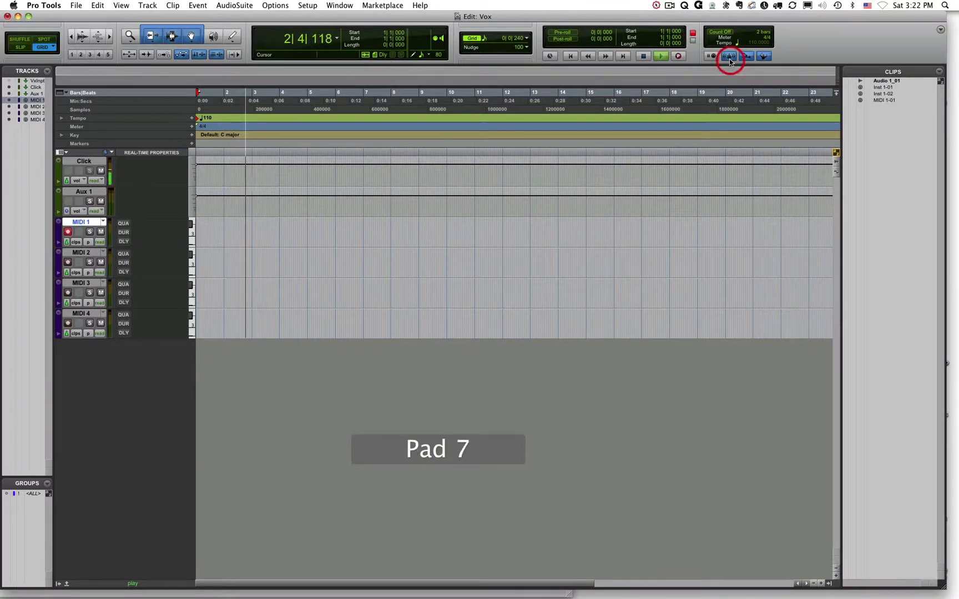
{"action": "key", "text": "space"}
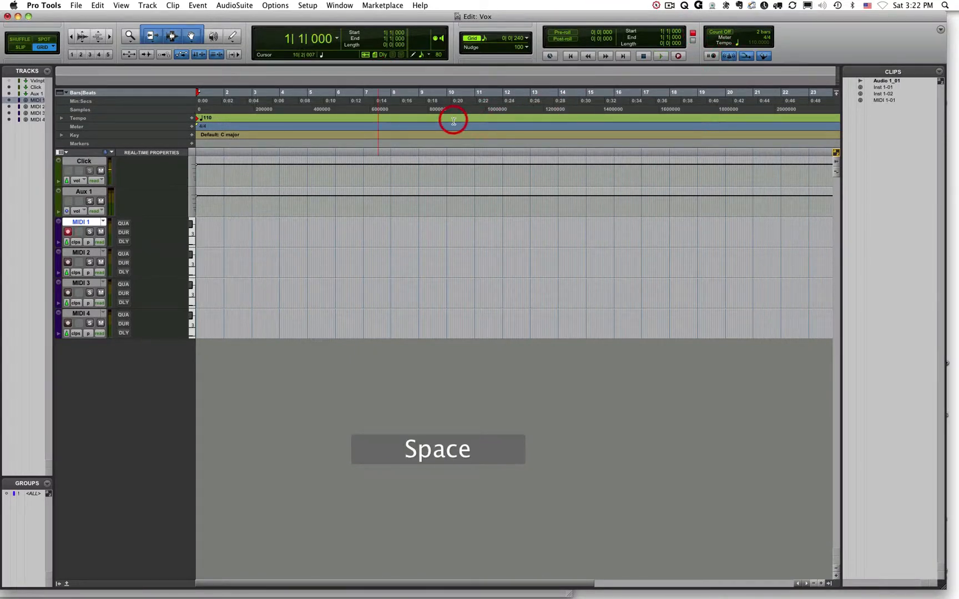
{"action": "key", "text": "Return"}
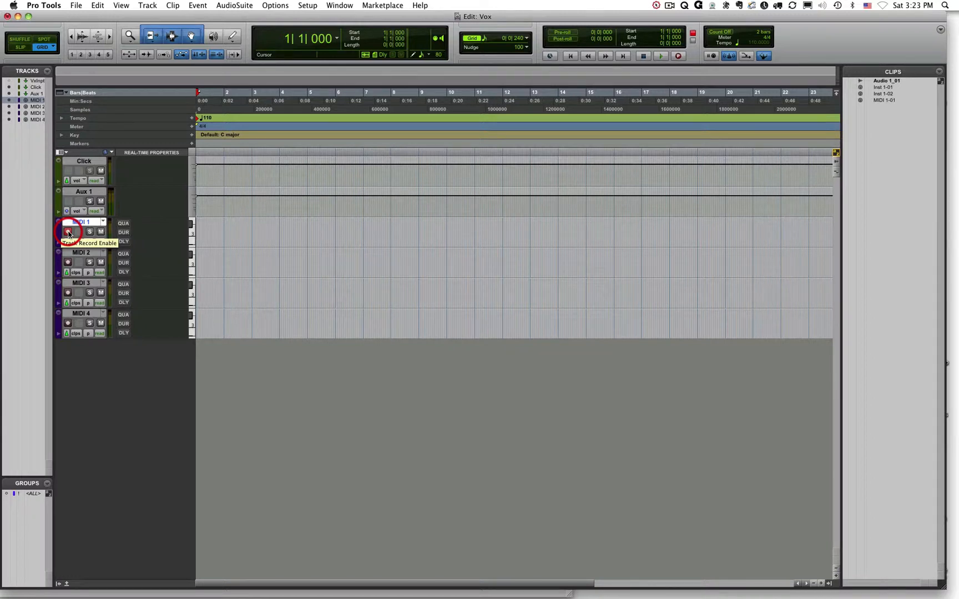
- Record a short test take on MIDI 1 with the transport armed and delete the resulting clip
{"action": "left_click", "coordinate": [680, 57]}
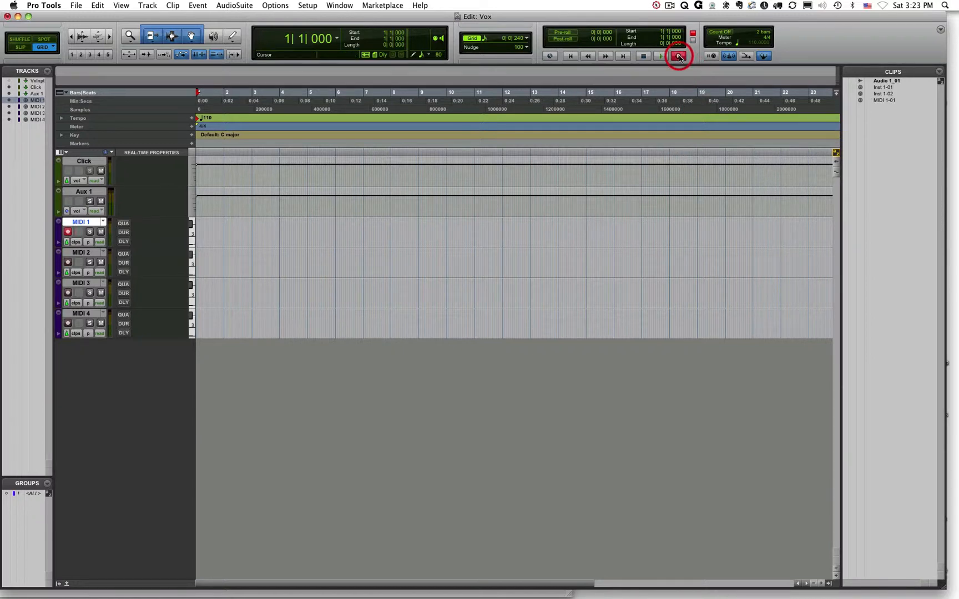
{"action": "key", "text": "space"}
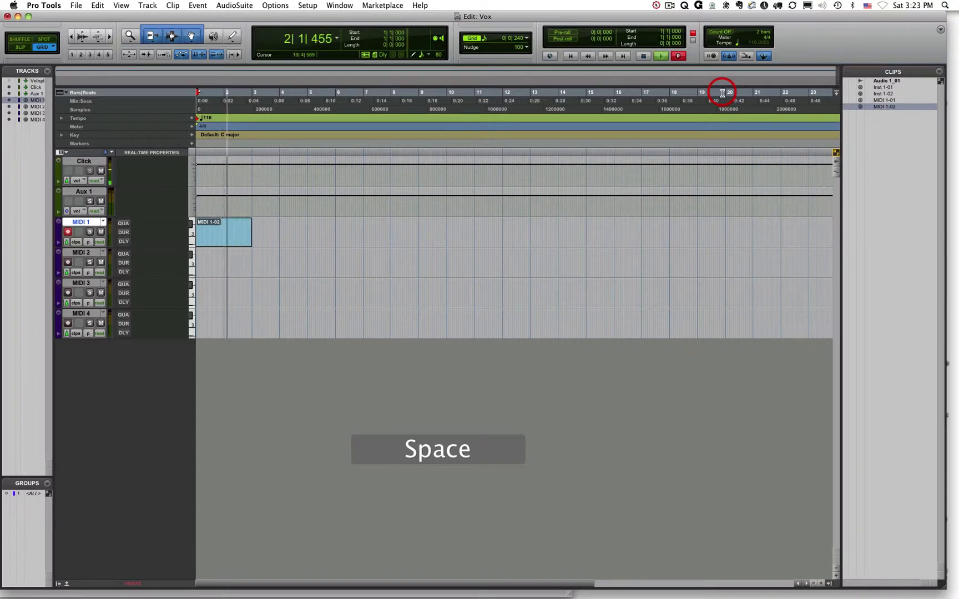
{"action": "key", "text": "space"}
{"action": "left_click", "coordinate": [222, 233]}
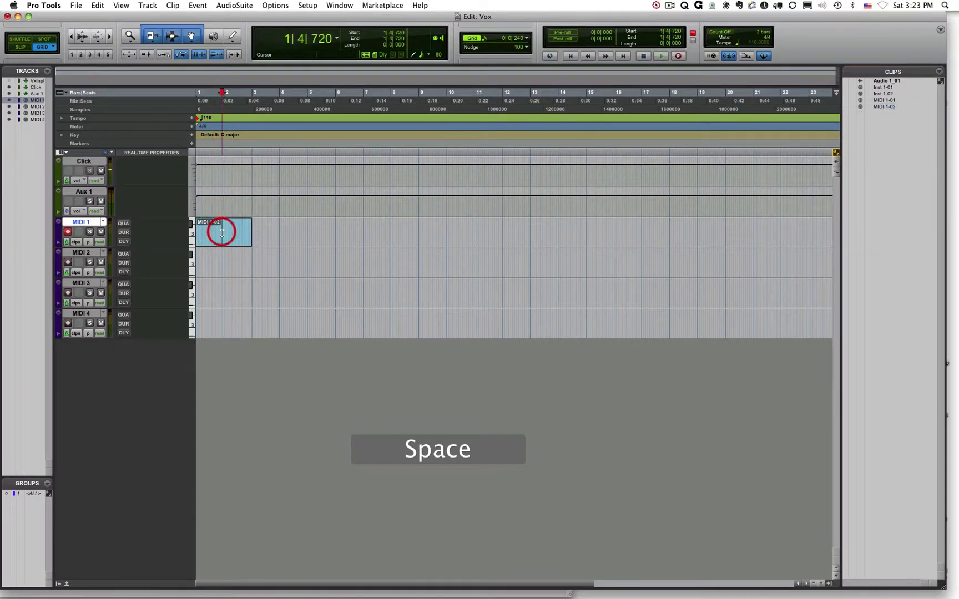
{"action": "key", "text": "BackSpace"}
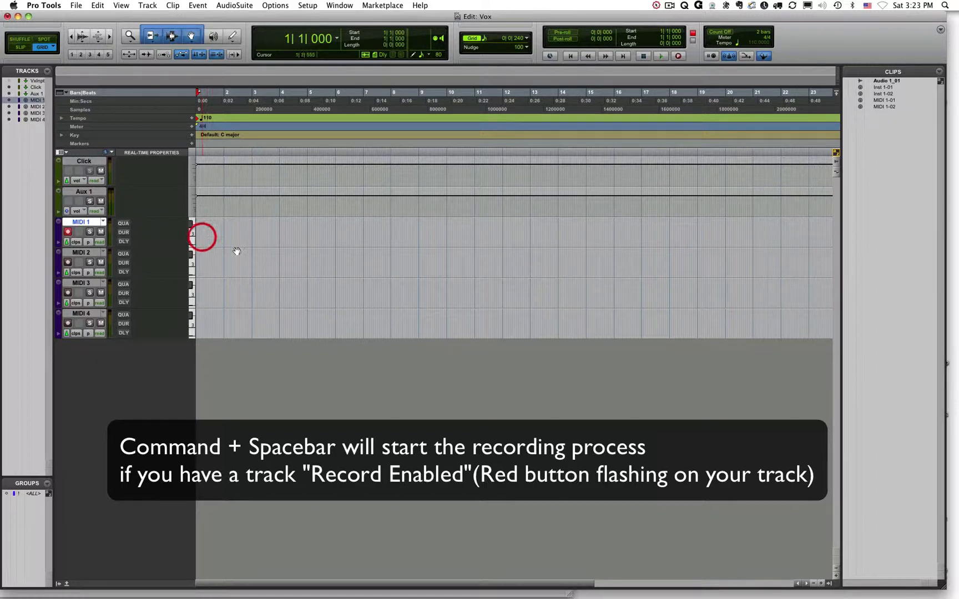
- Record an electric piano part on MIDI 1 from the session start to bar 12 and save the session
{"action": "left_click", "coordinate": [679, 56]}
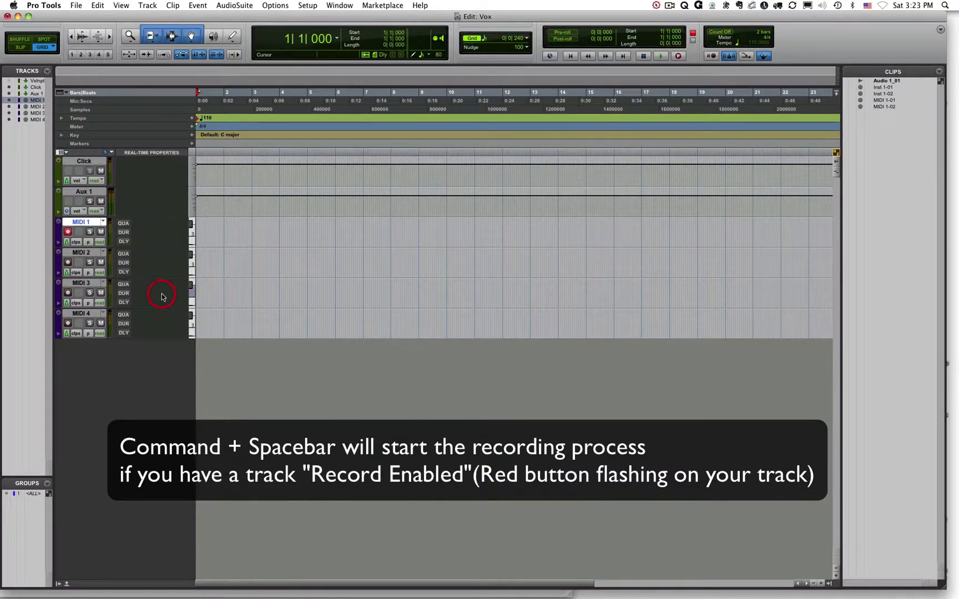
{"action": "key", "text": "super+space"}
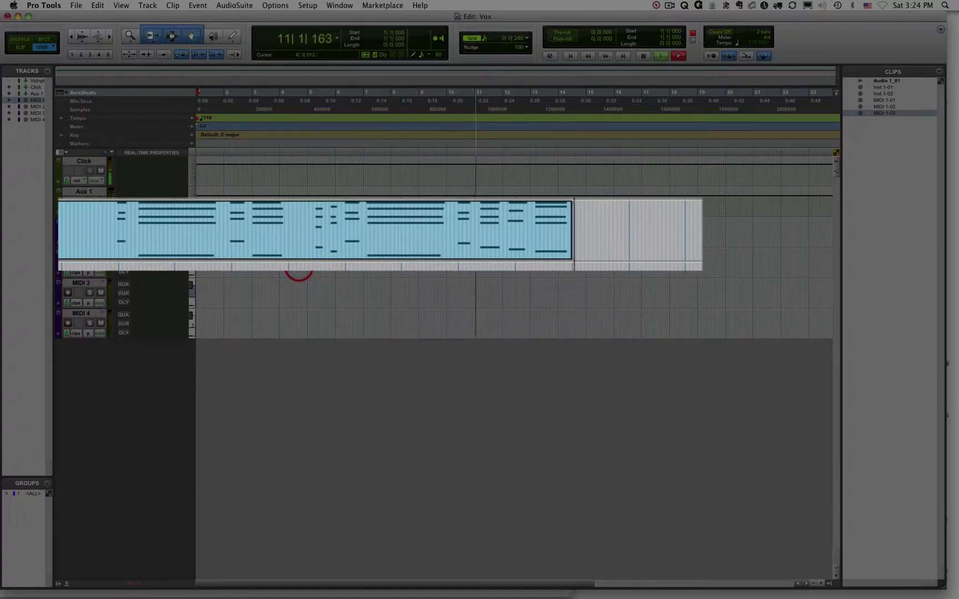
{"action": "key", "text": "space"}
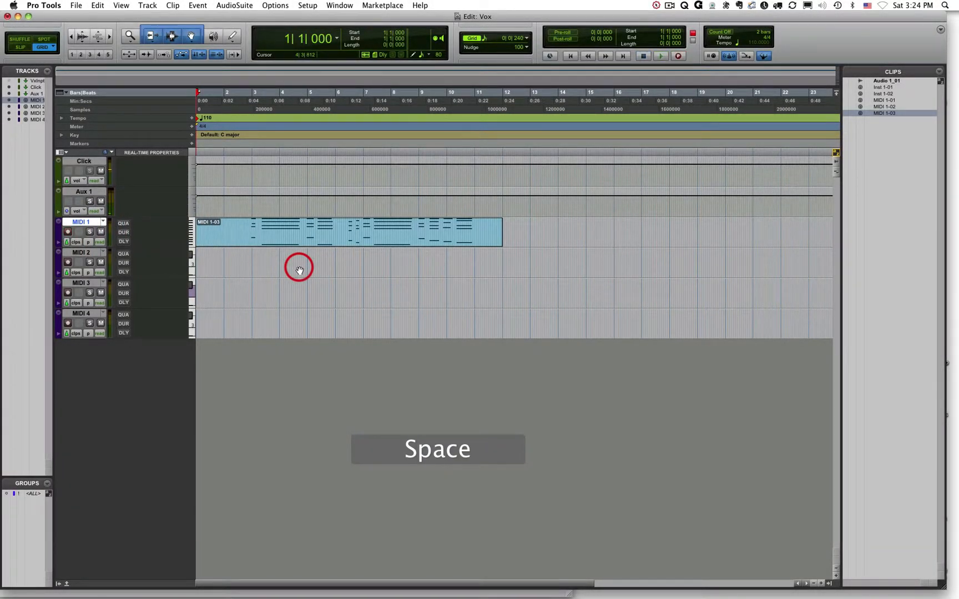
{"action": "key", "text": "super+s"}
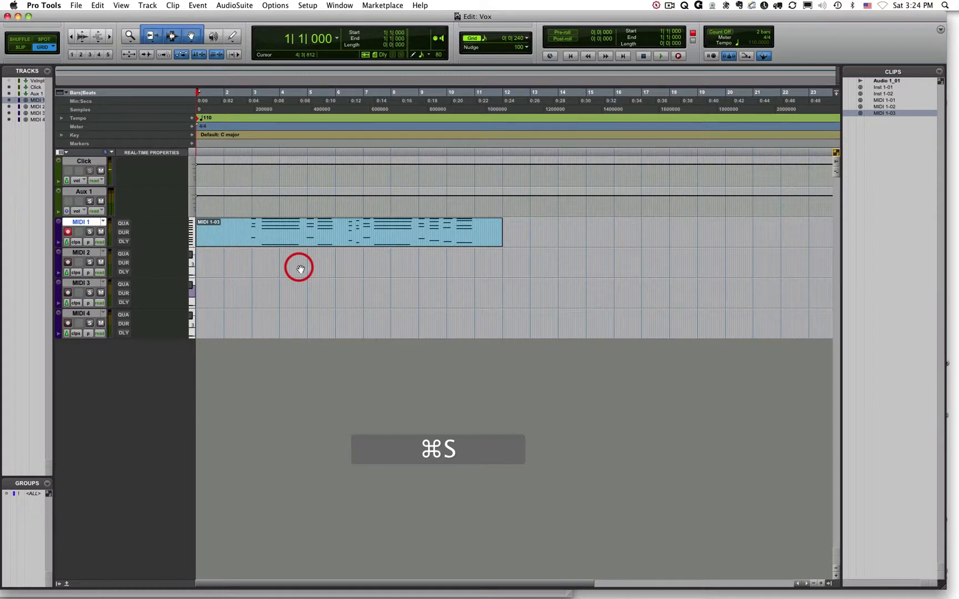
- Play back the MIDI 1 recording from 2|4|480, stop it, and save the session
{"action": "left_click", "coordinate": [248, 224]}
{"action": "key", "text": "super+s"}
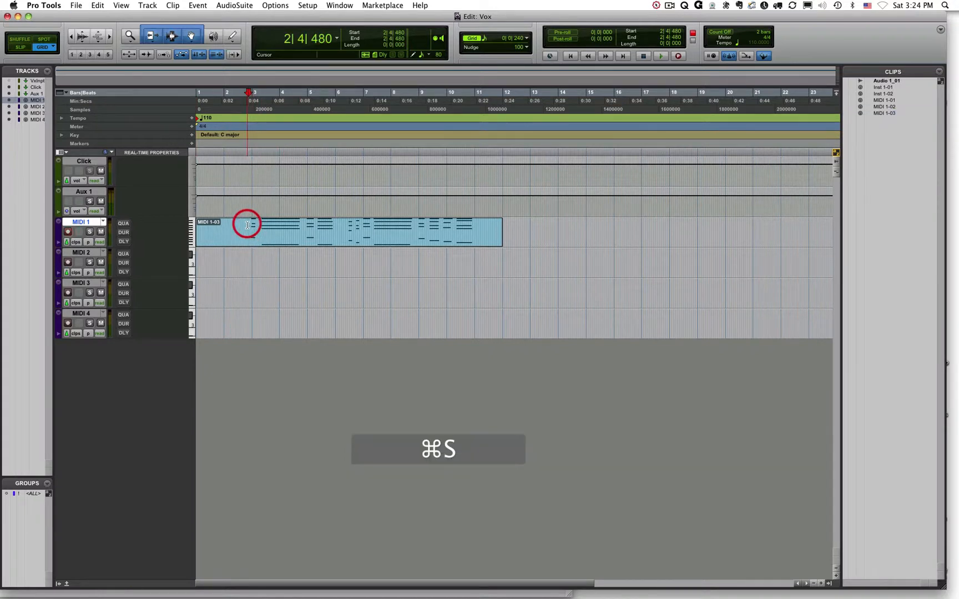
{"action": "key", "text": "space"}
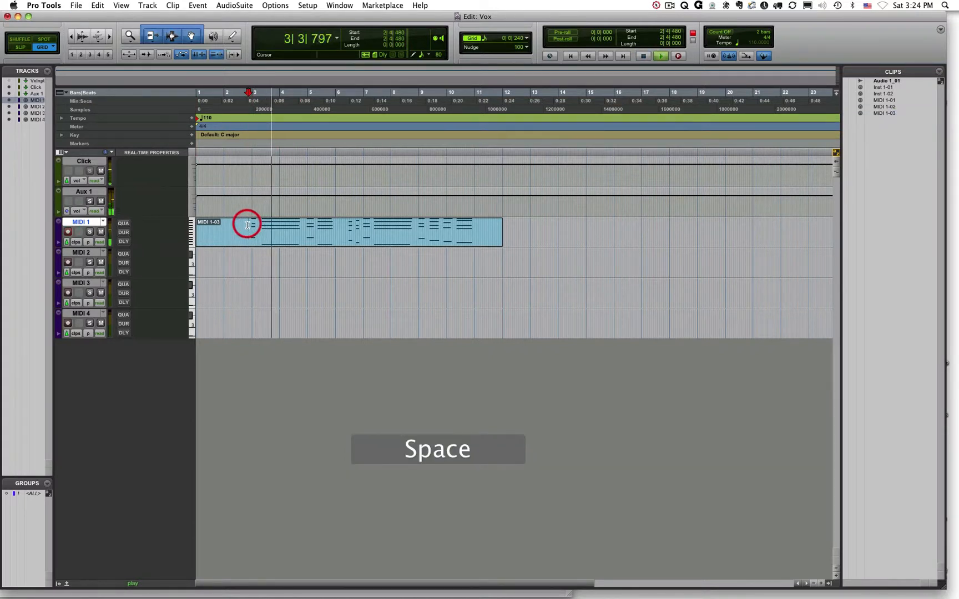
{"action": "key", "text": "super+s"}
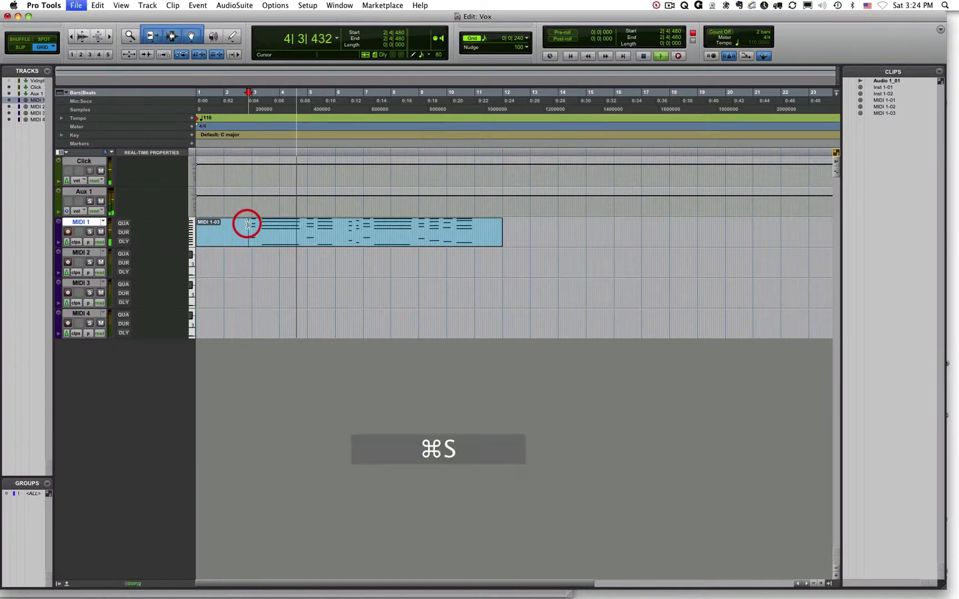
{"action": "key", "text": "space"}
{"action": "key", "text": "super+s"}
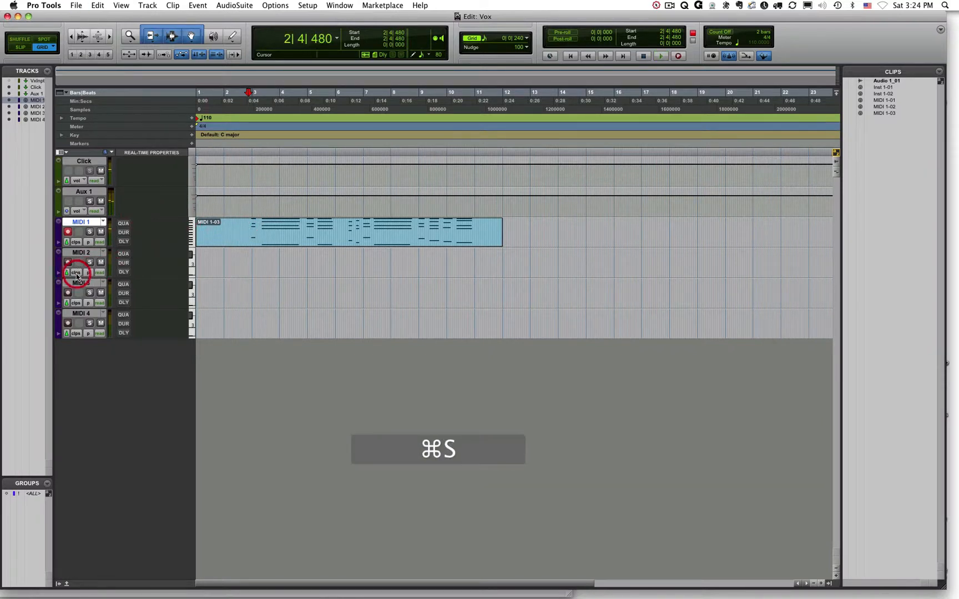
- Record-enable the MIDI 2 track and open Xpand!2 from the Mix window to check its Full Finger Bass part
{"action": "left_click", "coordinate": [318, 295]}
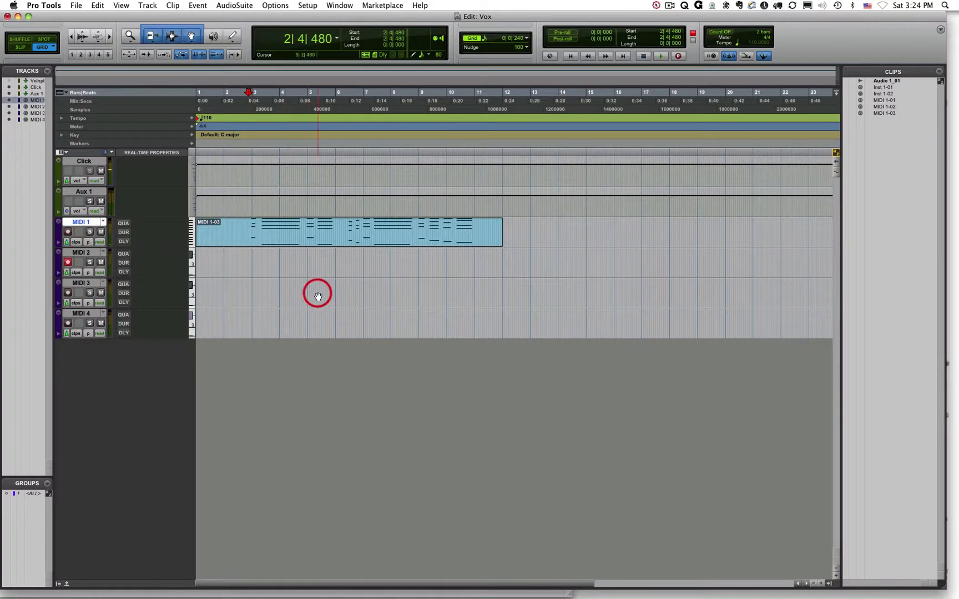
{"action": "key", "text": "super+equal"}
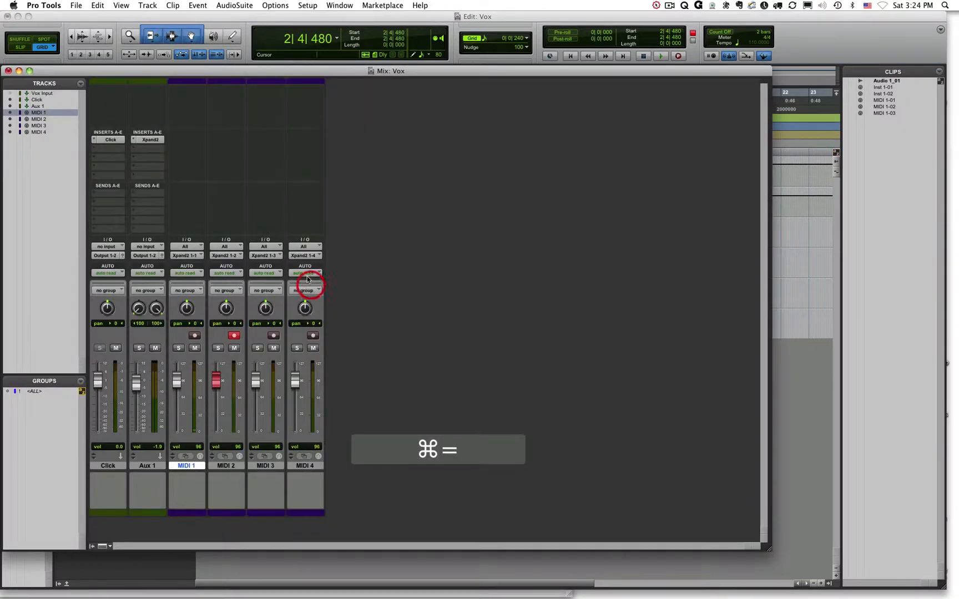
{"action": "left_click", "coordinate": [150, 140]}
{"action": "left_click", "coordinate": [441, 275]}
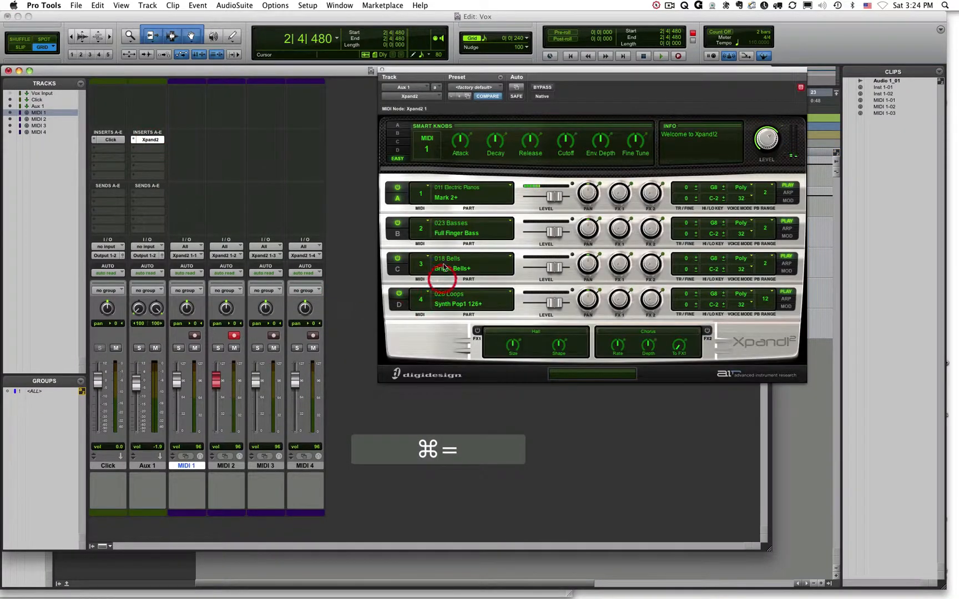
{"action": "left_click", "coordinate": [442, 238]}
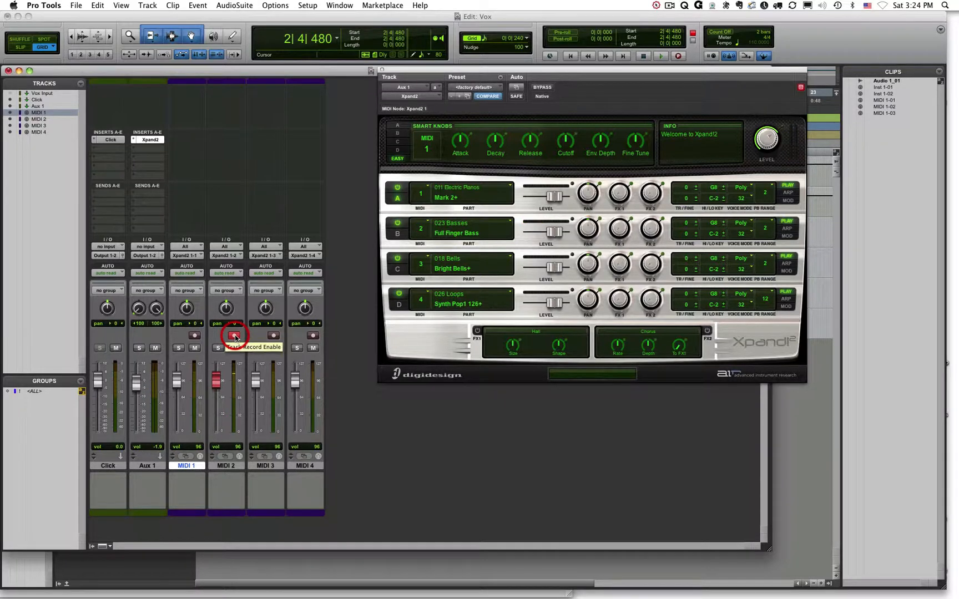
- Record a bass part on MIDI 2 from the session start to bar 12 in the Edit window and save the session
{"action": "key", "text": "Return"}
{"action": "key", "text": "super+equal"}
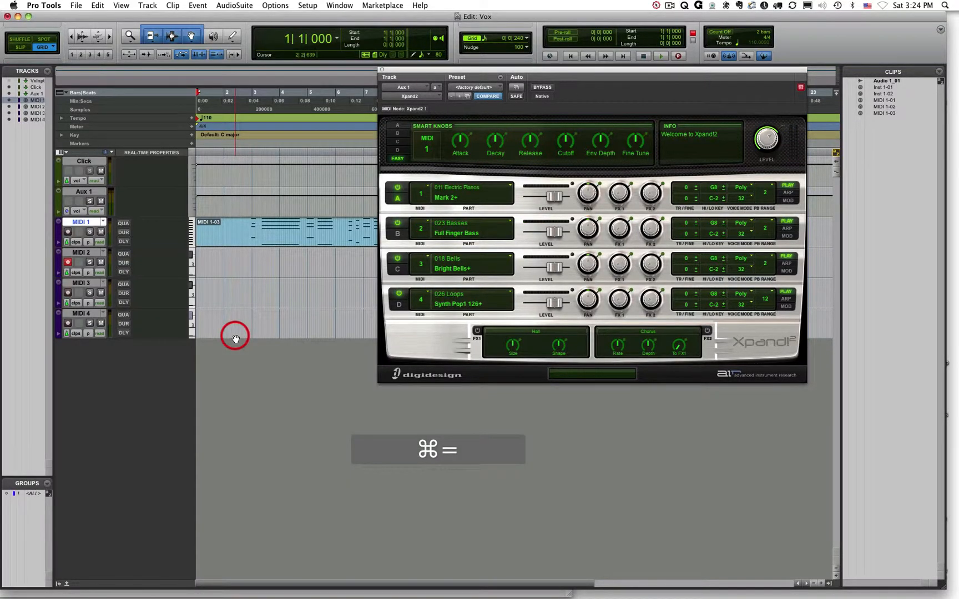
{"action": "left_click", "coordinate": [382, 70]}
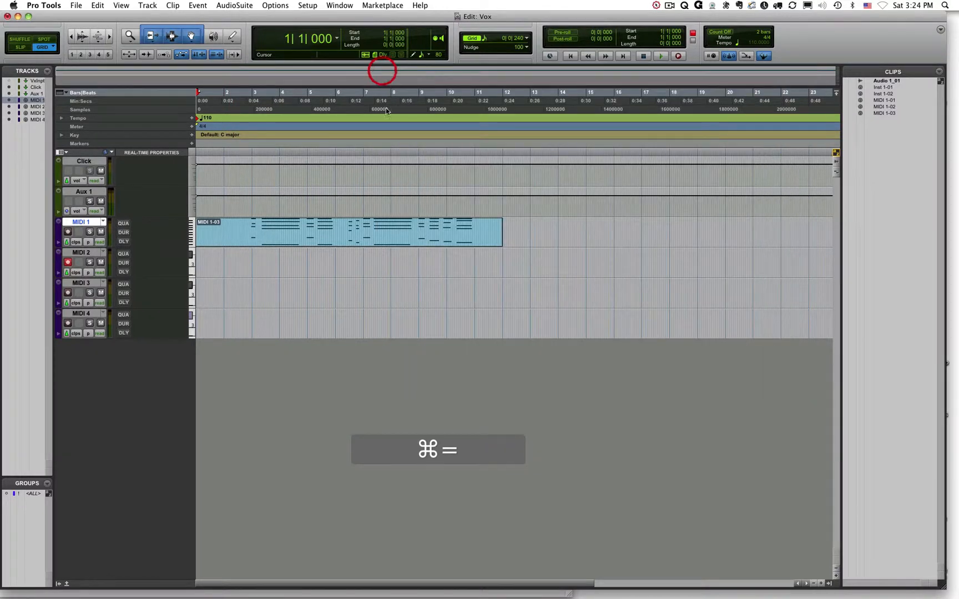
{"action": "key", "text": "KP_3"}
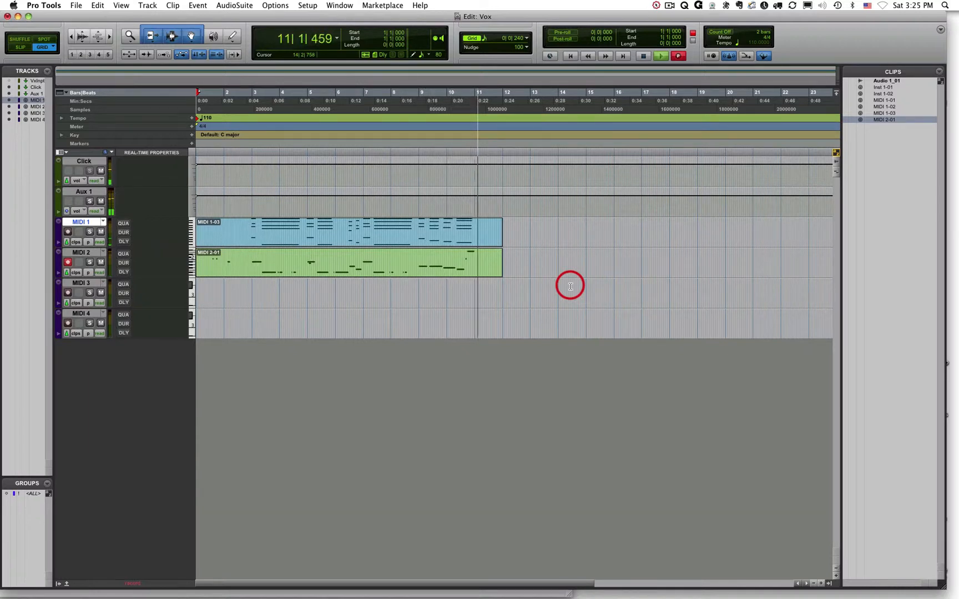
{"action": "key", "text": "space"}
{"action": "key", "text": "super+s"}
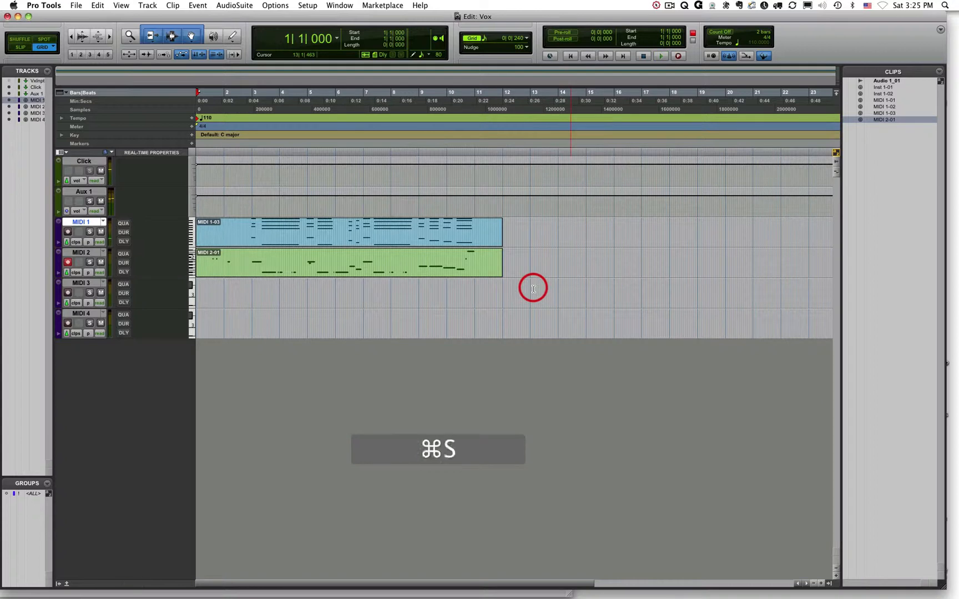
- Select the MIDI 2 clip, then record-enable the MIDI 3 track and bring up the Mix window
{"action": "left_click", "coordinate": [324, 273]}
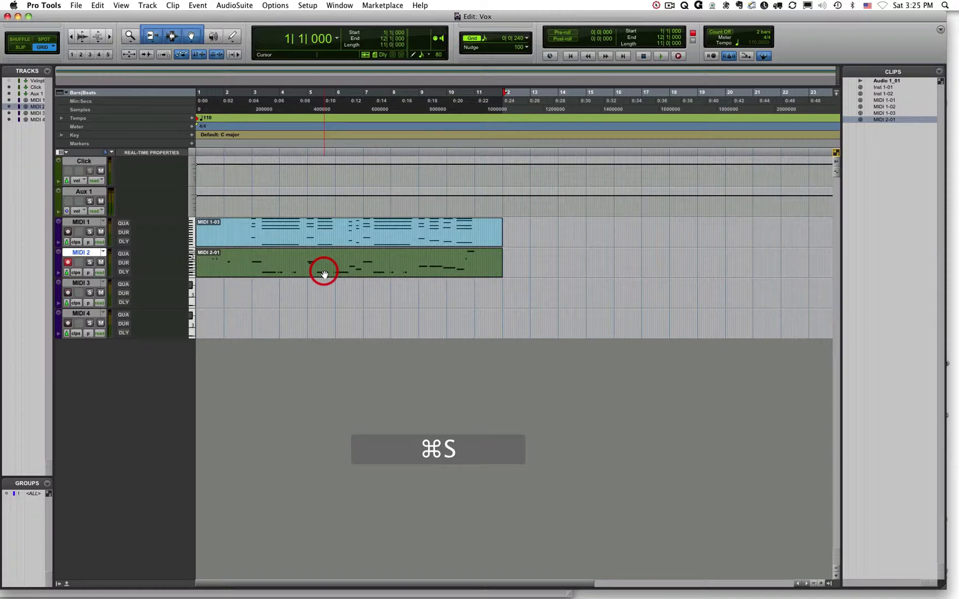
{"action": "left_click", "coordinate": [68, 292]}
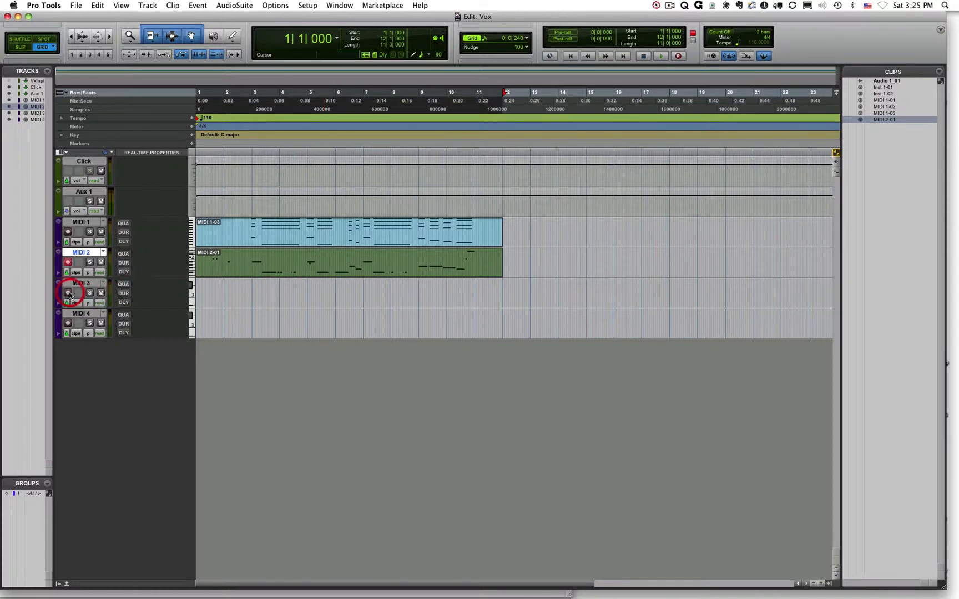
{"action": "left_click", "coordinate": [425, 280]}
{"action": "key", "text": "ctrl+equal"}
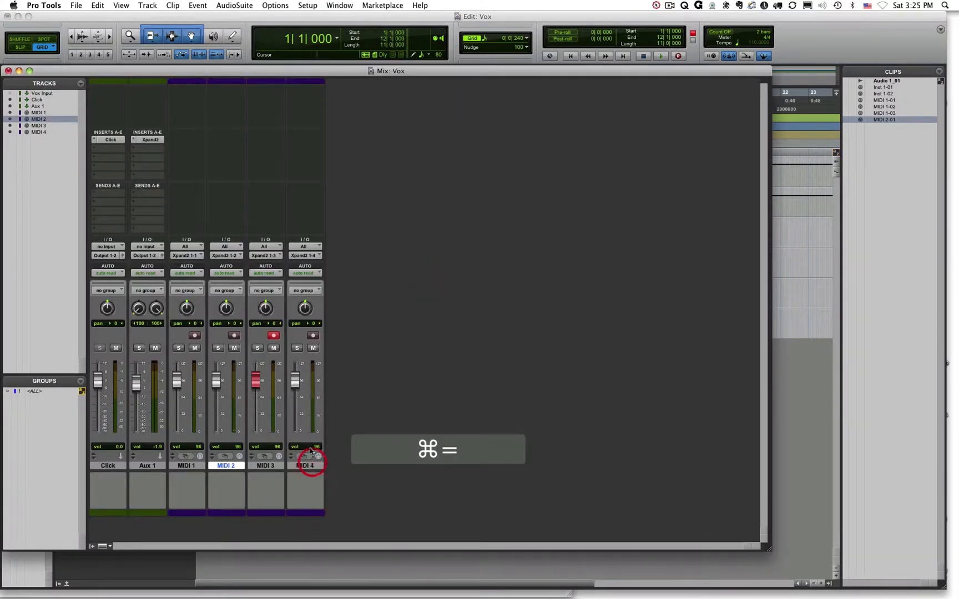
- Record a part on the MIDI 3 track from the session start to bar 12 and save the session
{"action": "left_click", "coordinate": [269, 334]}
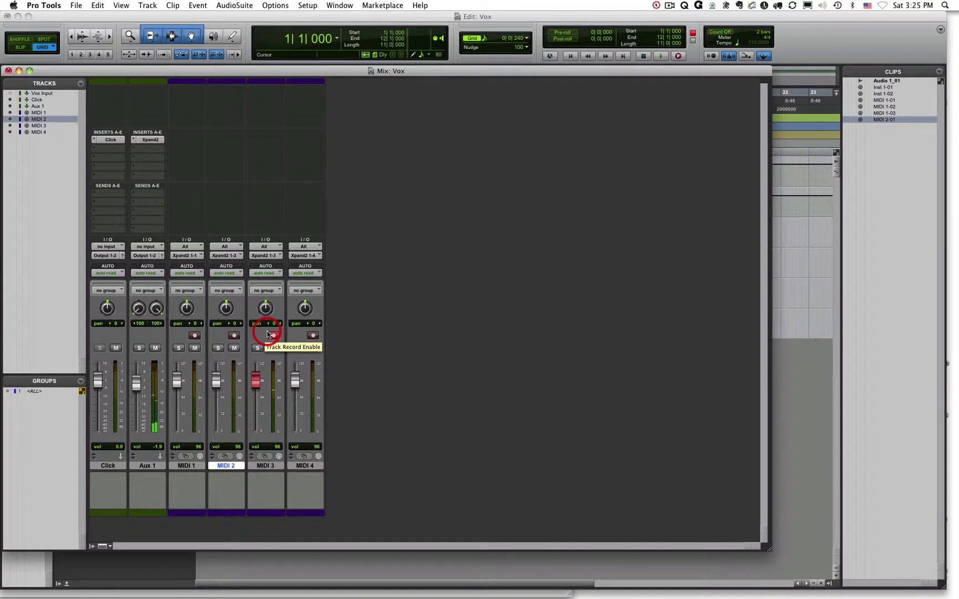
{"action": "key", "text": "Return"}
{"action": "key", "text": "super+s"}
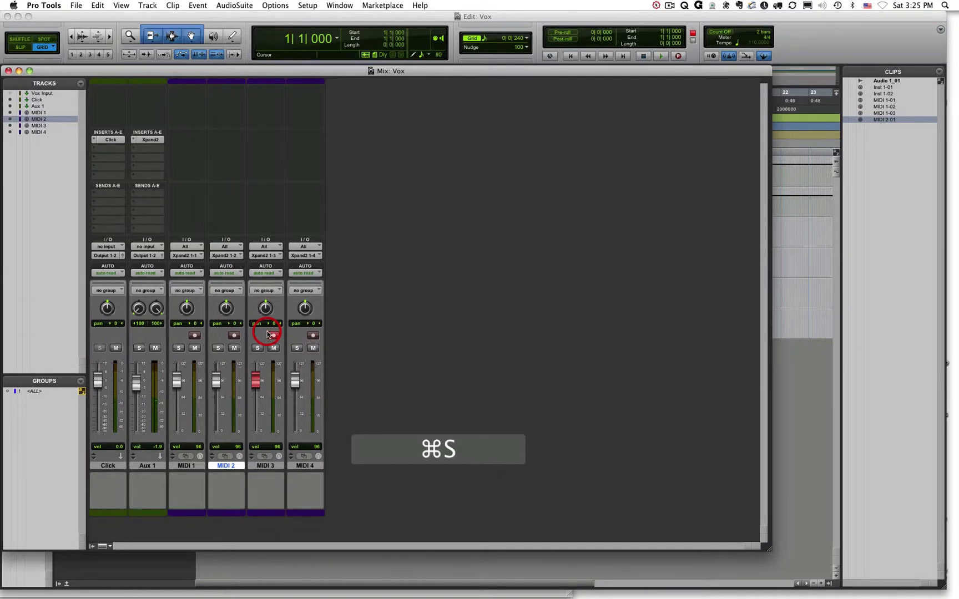
{"action": "key", "text": "KP_3"}
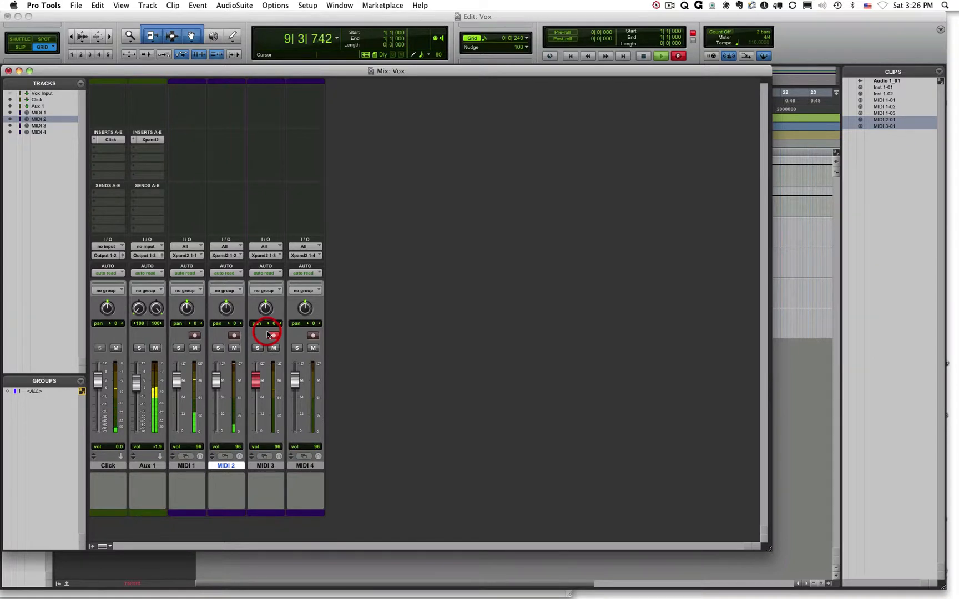
{"action": "left_click", "coordinate": [269, 334]}
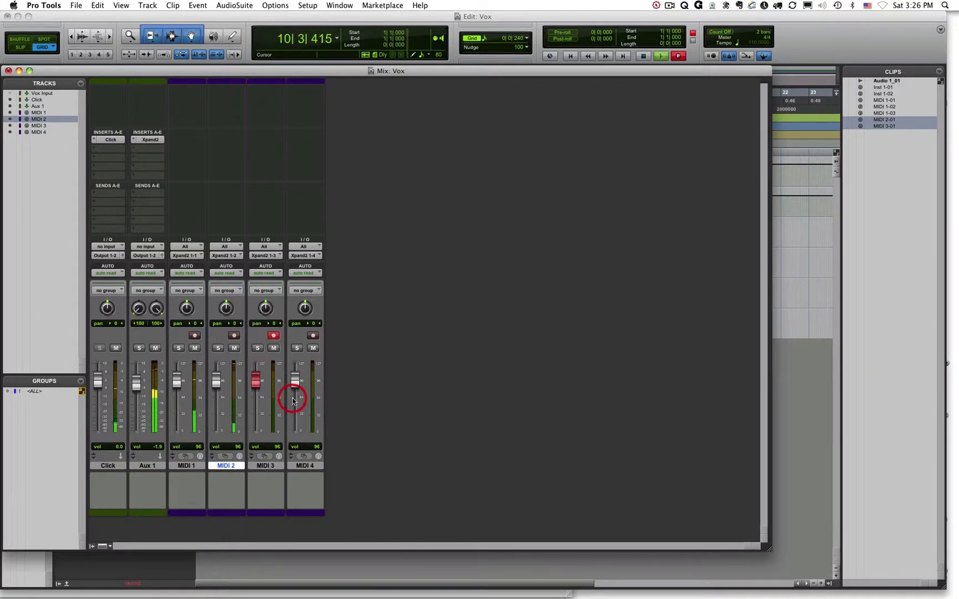
{"action": "key", "text": "space"}
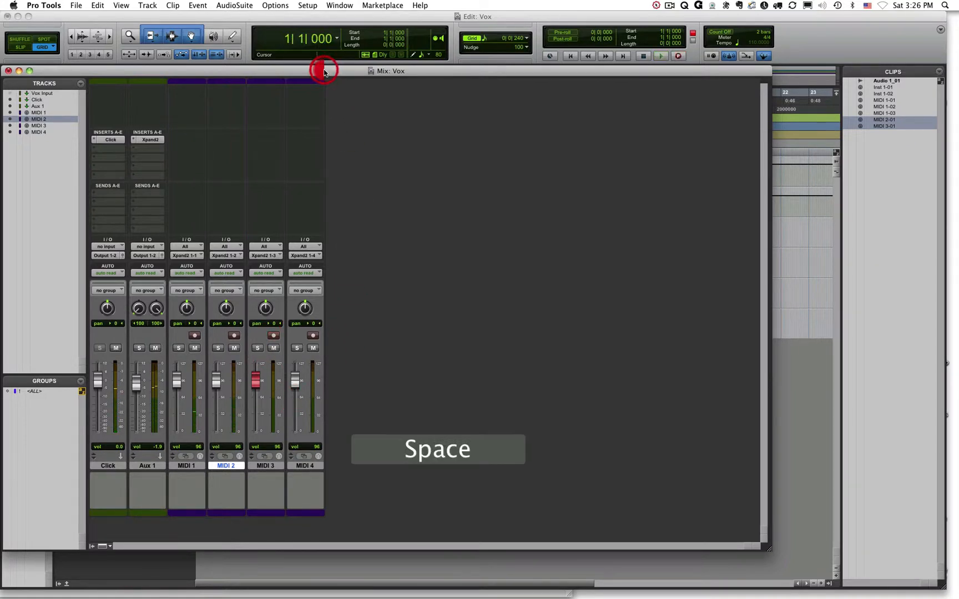
{"action": "key", "text": "super+s"}
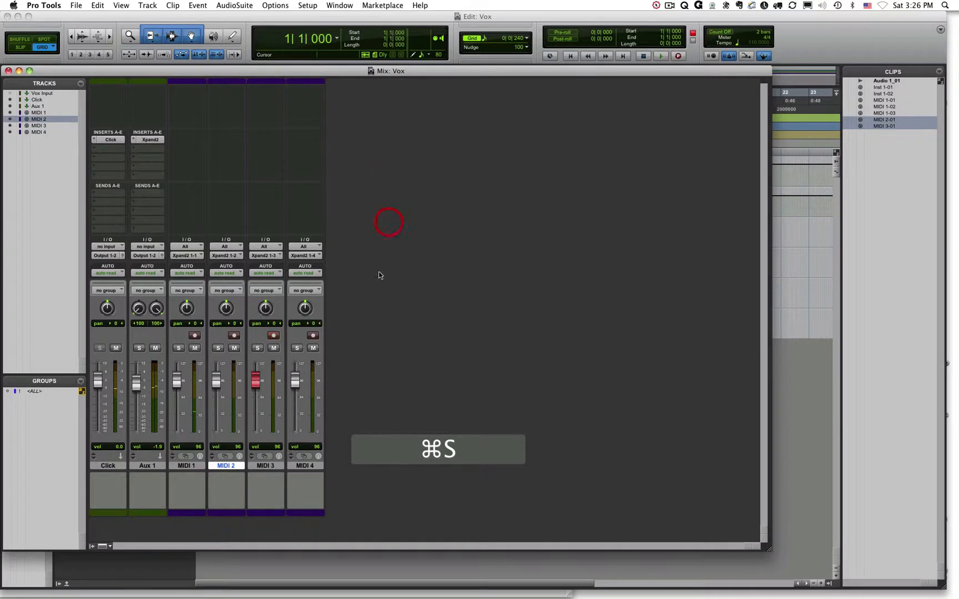
- Select and record-enable the MIDI 4 track and return the playback position to the session start
{"action": "left_click", "coordinate": [306, 466]}
{"action": "left_click", "coordinate": [318, 334]}
{"action": "left_click", "coordinate": [355, 353]}
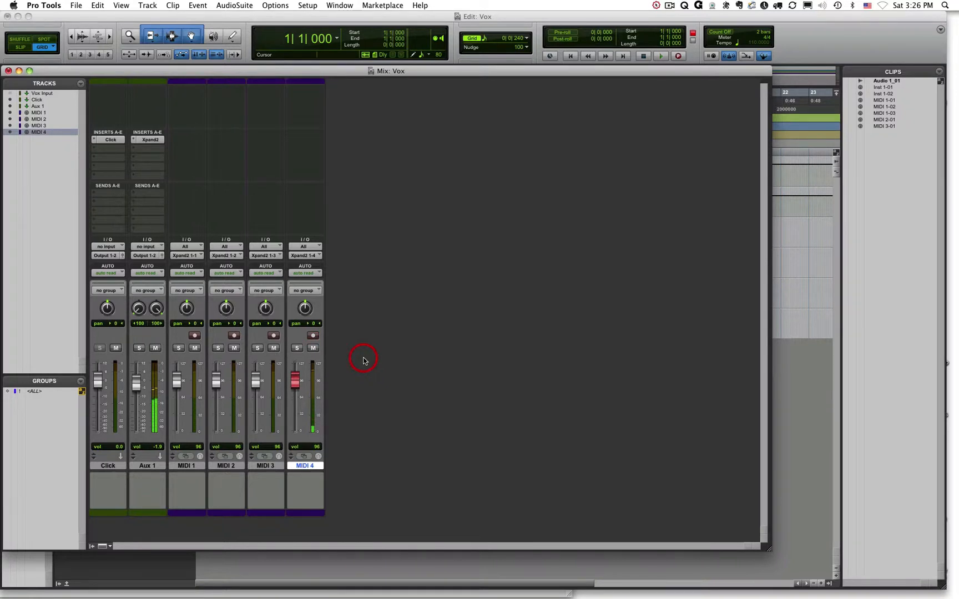
{"action": "key", "text": "Return"}
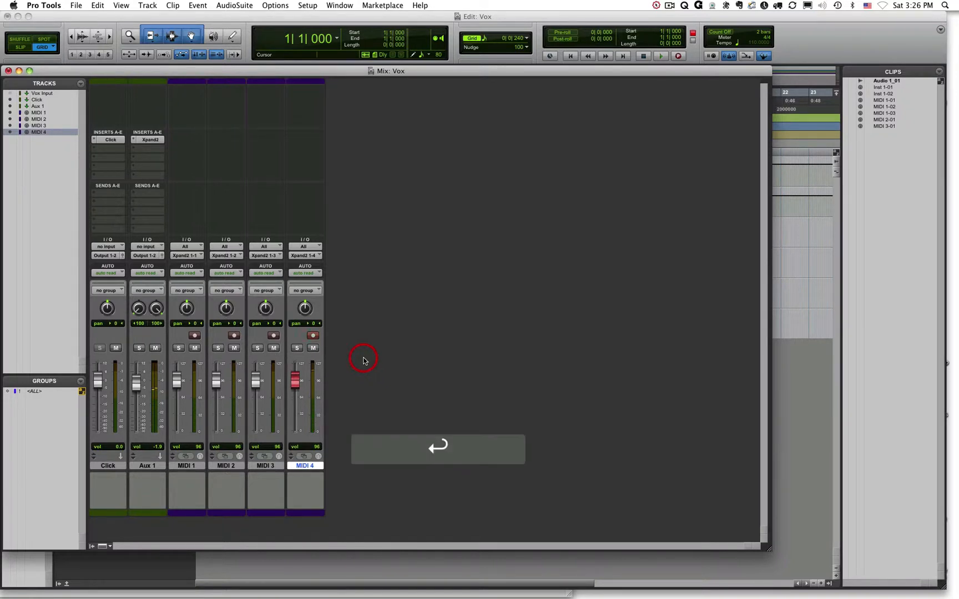
- Record a sustained note from bar 3 to about bar 11 on MIDI 4 in the Edit window and save the session
{"action": "key", "text": "super+equal"}
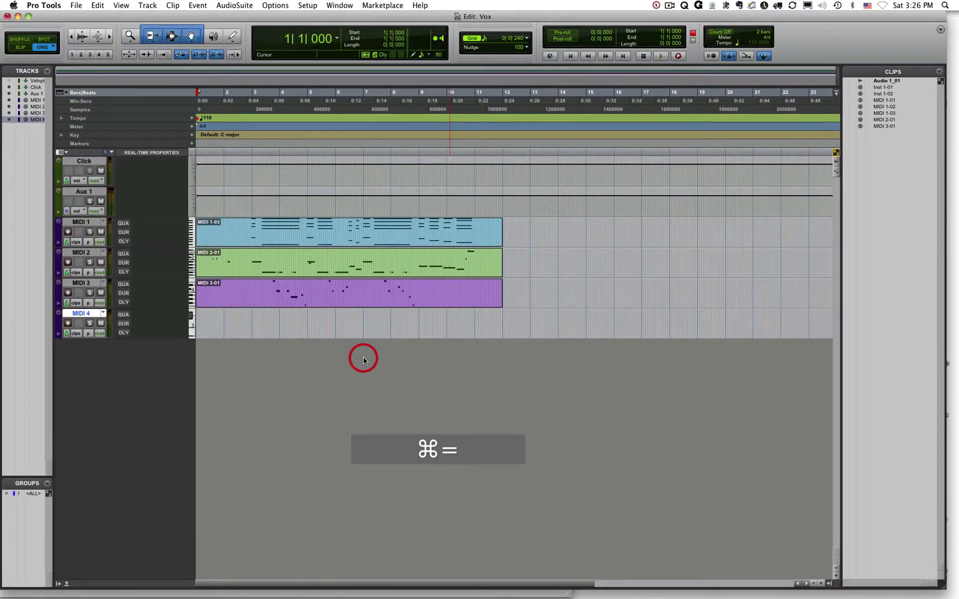
{"action": "key", "text": "t"}
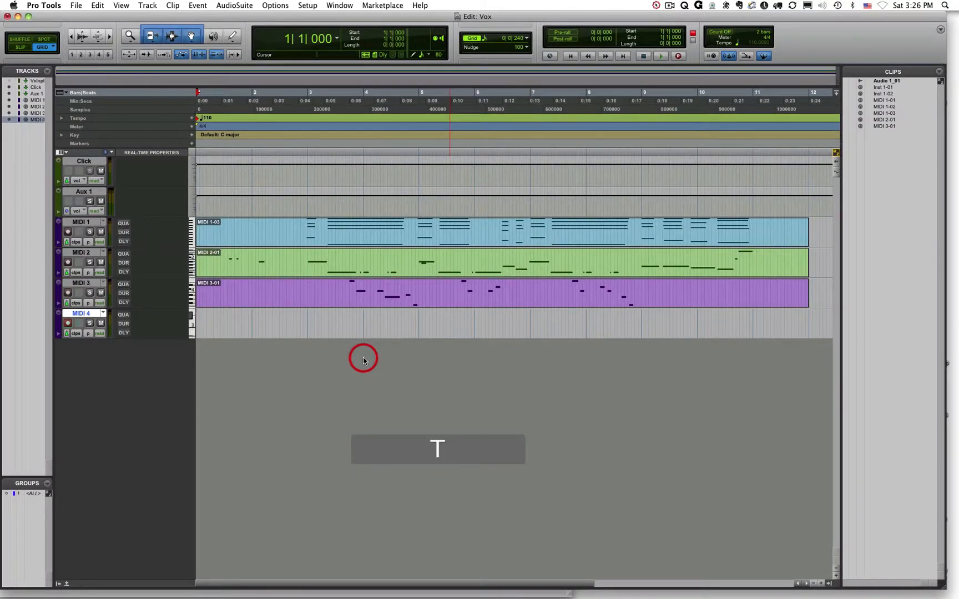
{"action": "key", "text": "super+space"}
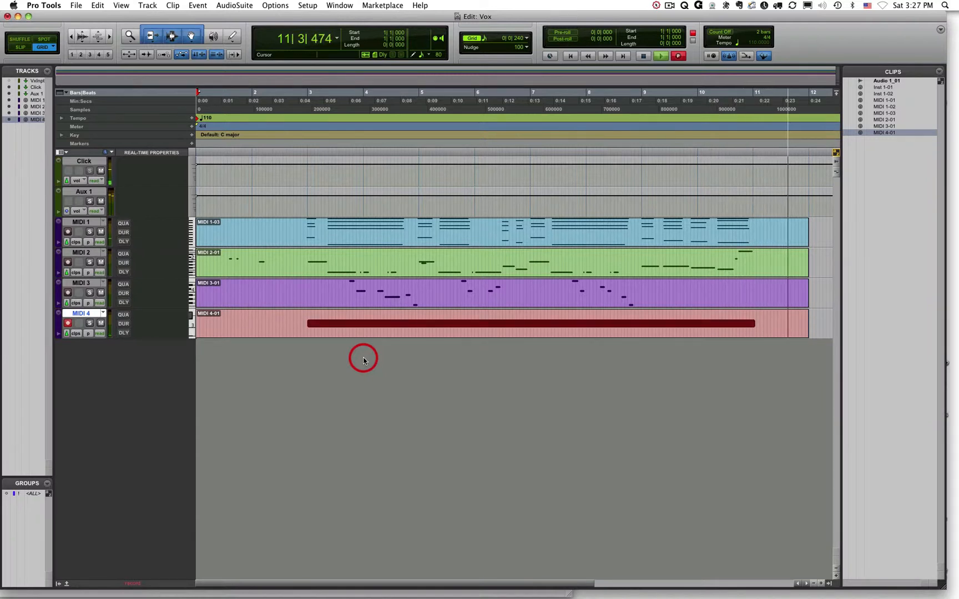
{"action": "key", "text": "space"}
{"action": "key", "text": "super+s"}
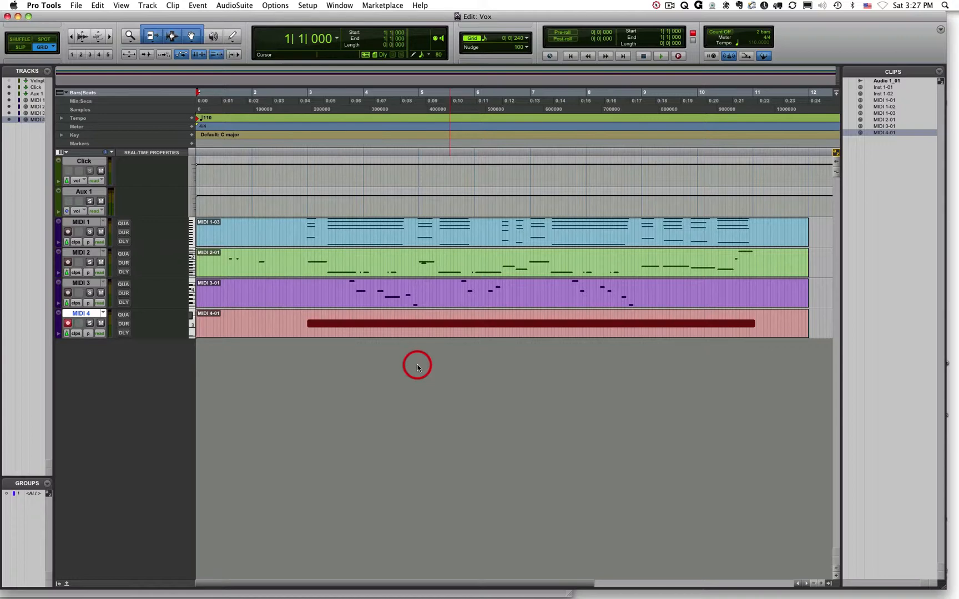
{"action": "key", "text": "super+s"}
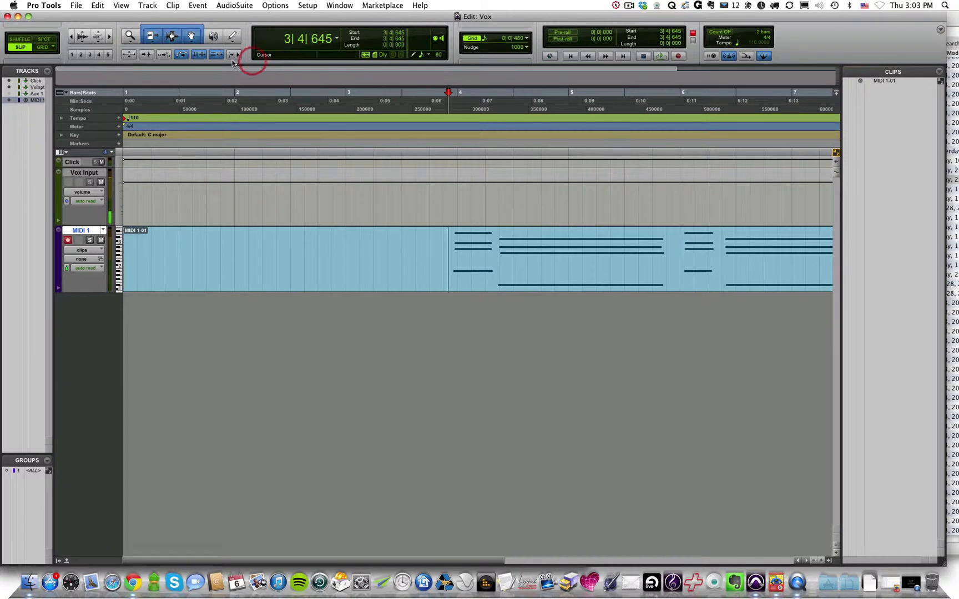
- Activate the Grabber tool alone, restore the Smart tool, and place the edit cursor at 3|2|861 in the MIDI 1 clip
{"action": "left_click", "coordinate": [192, 38]}
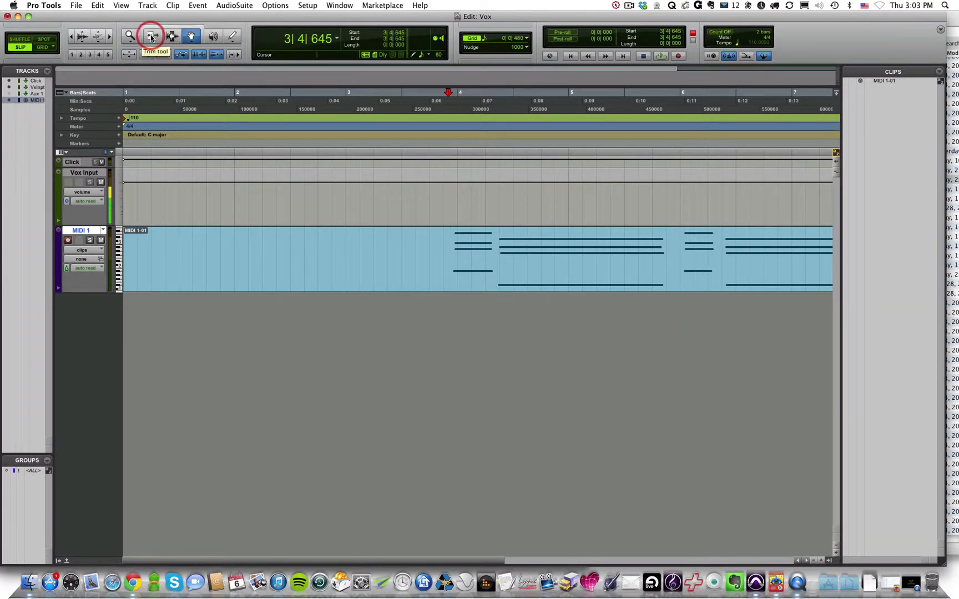
{"action": "left_click", "coordinate": [178, 28]}
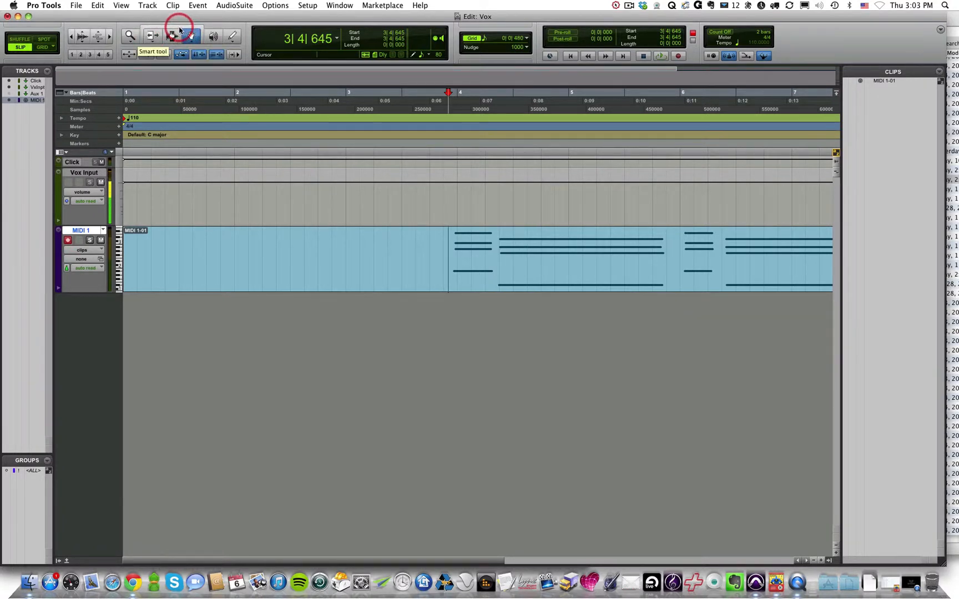
{"action": "left_click", "coordinate": [180, 30]}
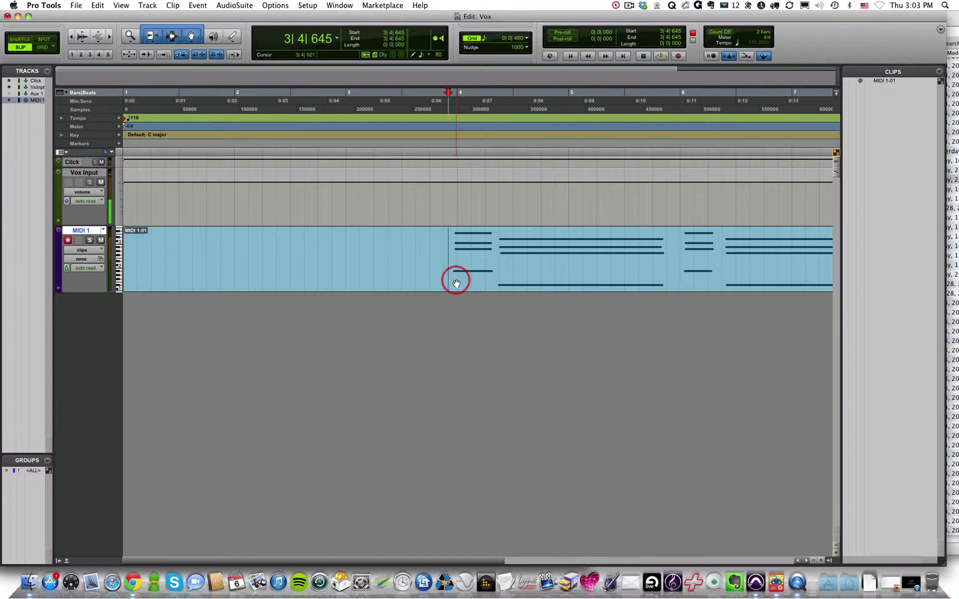
{"action": "left_click", "coordinate": [399, 248]}
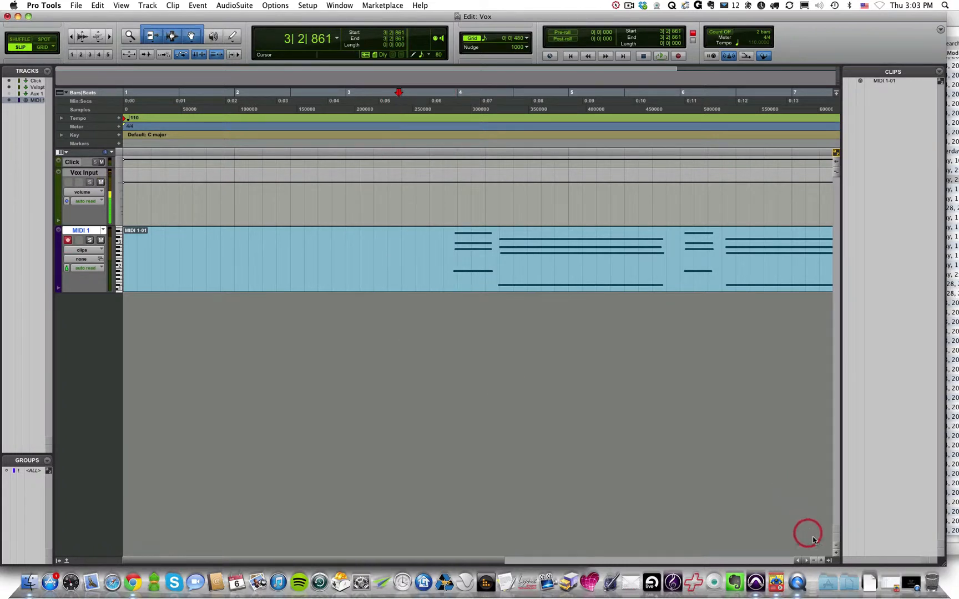
- Examine the starts of the MIDI 1 notes near bar 4 at close zoom and bring the whole clip back into view
{"action": "left_click", "coordinate": [822, 561]}
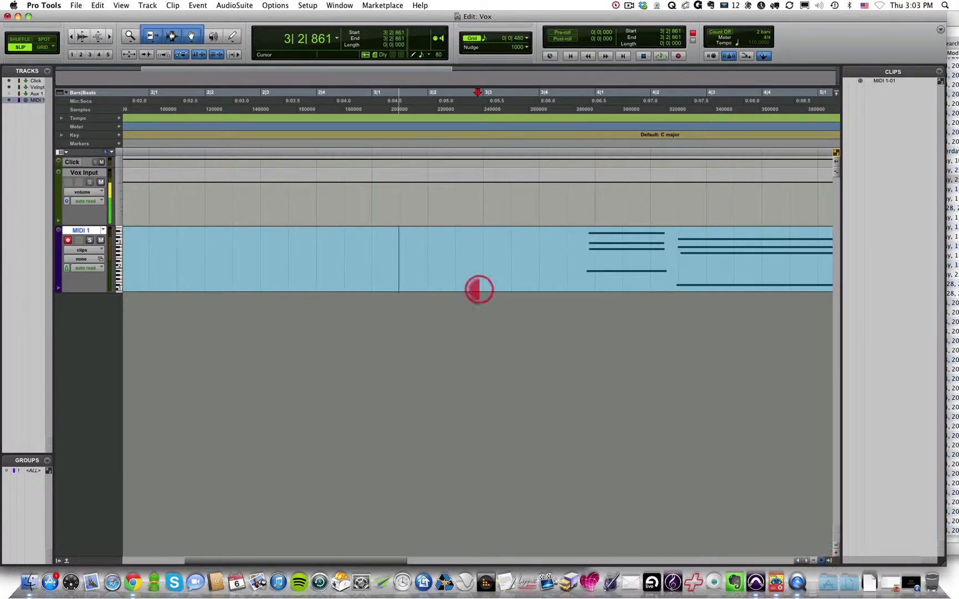
{"action": "left_click", "coordinate": [822, 561]}
{"action": "left_click", "coordinate": [822, 561]}
{"action": "left_click", "coordinate": [822, 561]}
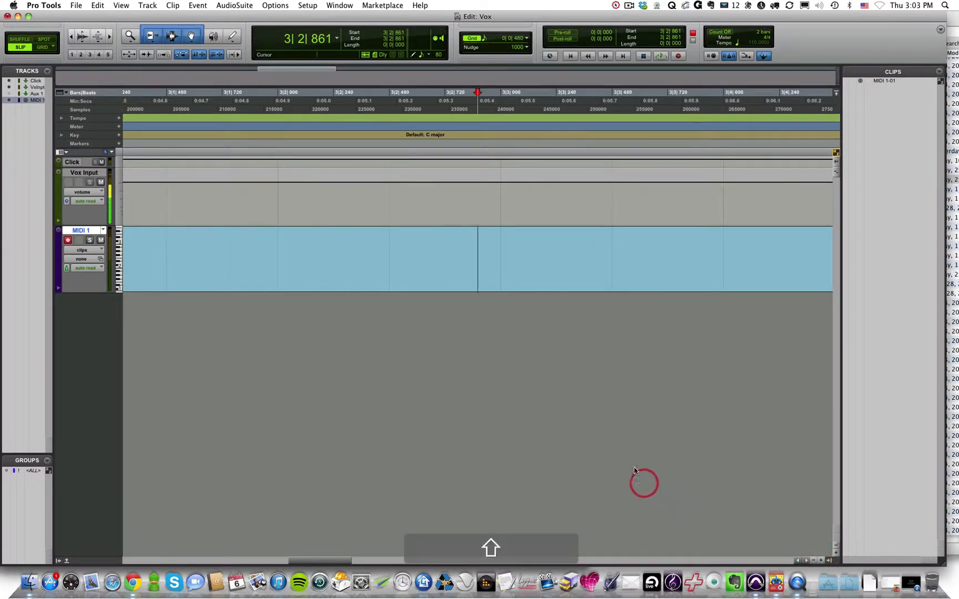
{"action": "scroll", "coordinate": [597, 422], "scroll_direction": "right", "scroll_amount": 5}
{"action": "scroll", "coordinate": [597, 423], "scroll_direction": "left", "scroll_amount": 3}
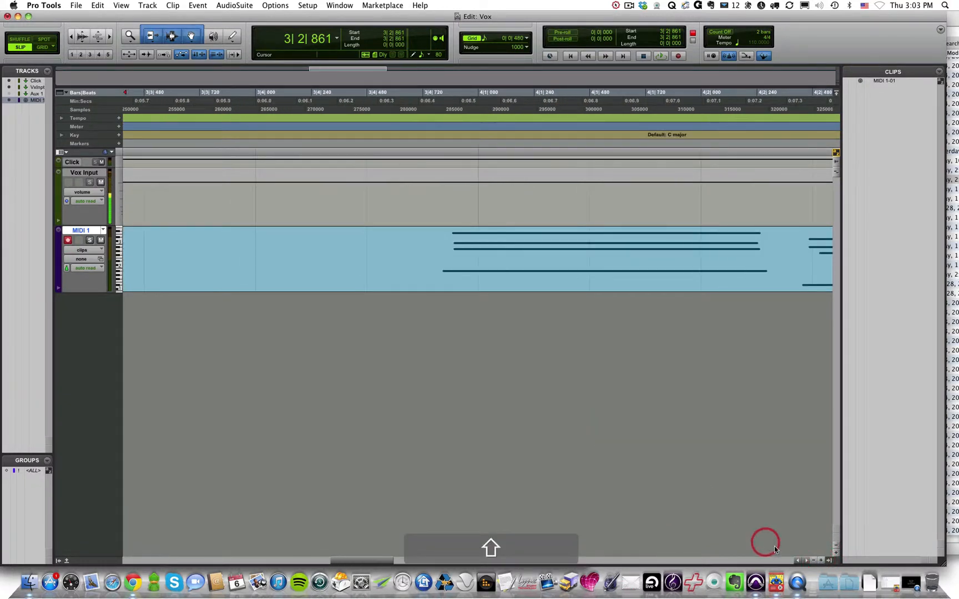
{"action": "left_click", "coordinate": [821, 560]}
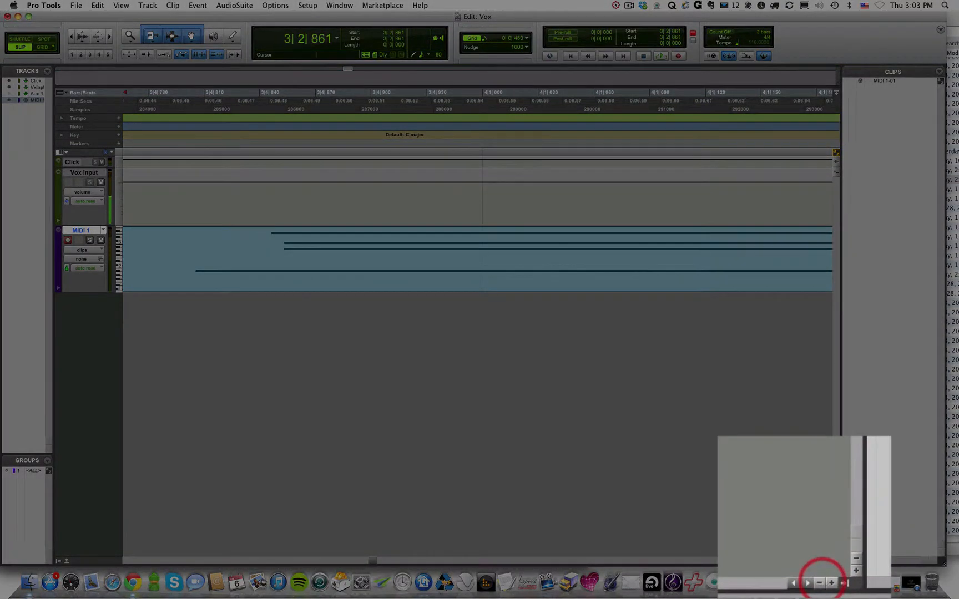
{"action": "left_click", "coordinate": [819, 580]}
{"action": "left_click", "coordinate": [818, 579]}
{"action": "left_click", "coordinate": [818, 580]}
{"action": "left_click", "coordinate": [818, 580]}
{"action": "left_click", "coordinate": [818, 580]}
{"action": "left_click", "coordinate": [819, 580]}
{"action": "left_click", "coordinate": [819, 580]}
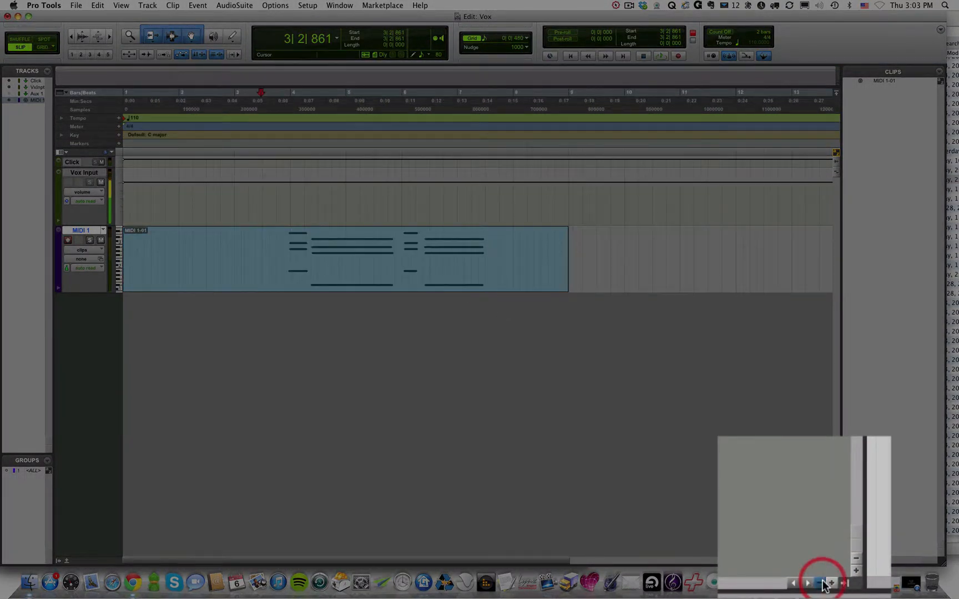
- Place the edit cursor at 3|3|108 in the MIDI 1 clip, view the clip at several horizontal zoom levels, and save the session
{"action": "key", "text": "super+a"}
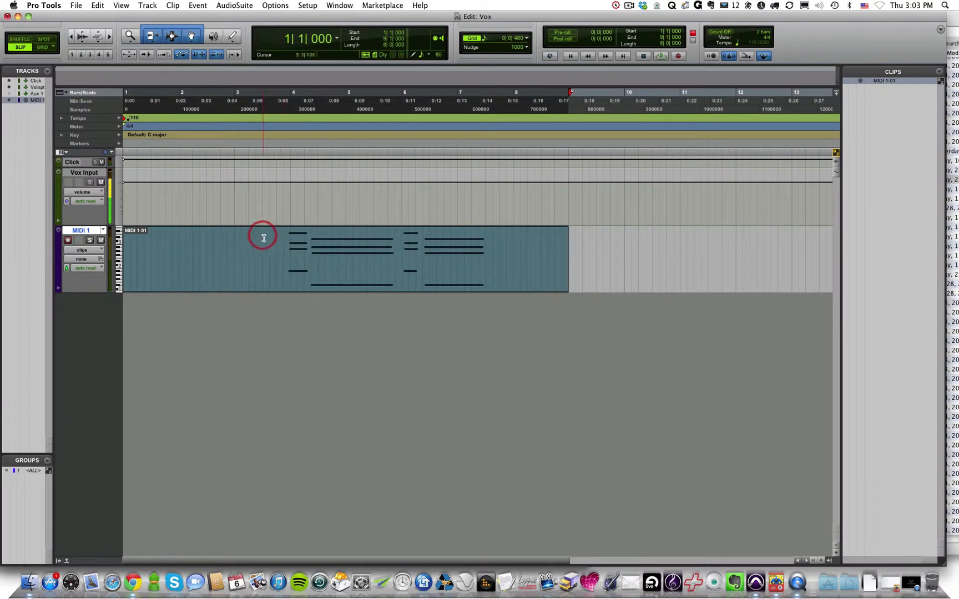
{"action": "left_click", "coordinate": [264, 239]}
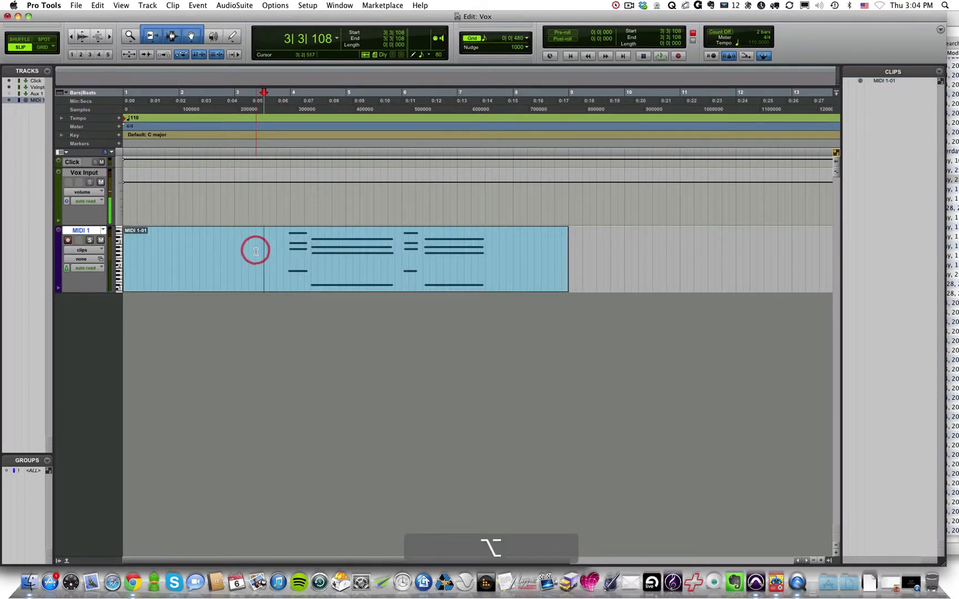
{"action": "scroll", "coordinate": [255, 252], "scroll_direction": "down", "scroll_amount": 4}
{"action": "scroll", "coordinate": [255, 251], "scroll_direction": "up", "scroll_amount": 4}
{"action": "scroll", "coordinate": [255, 251], "scroll_direction": "up", "scroll_amount": 2}
{"action": "scroll", "coordinate": [256, 251], "scroll_direction": "down", "scroll_amount": 4}
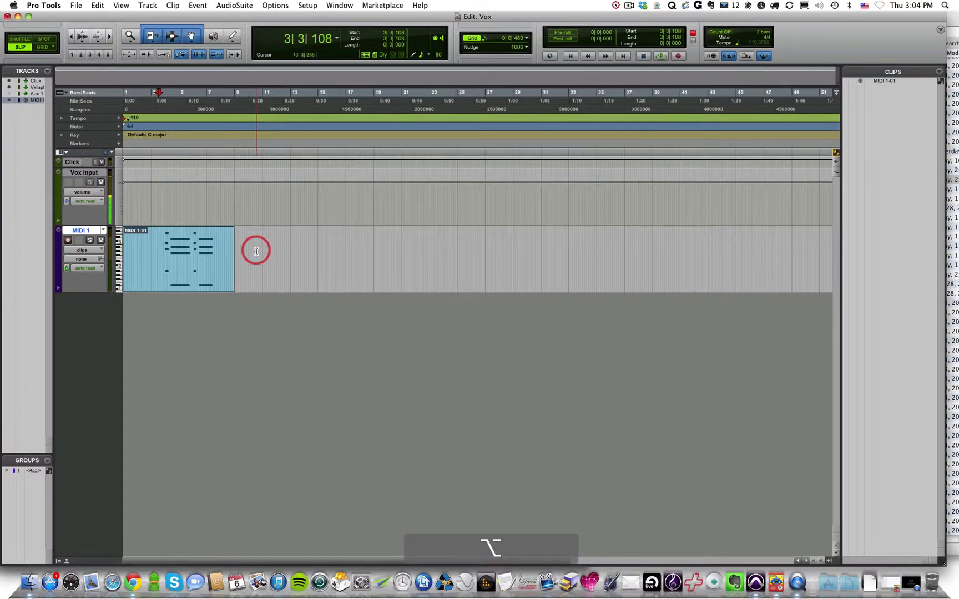
{"action": "scroll", "coordinate": [255, 252], "scroll_direction": "up", "scroll_amount": 4}
{"action": "scroll", "coordinate": [256, 252], "scroll_direction": "down", "scroll_amount": 2}
{"action": "scroll", "coordinate": [256, 251], "scroll_direction": "down", "scroll_amount": 2}
{"action": "scroll", "coordinate": [256, 251], "scroll_direction": "up", "scroll_amount": 3}
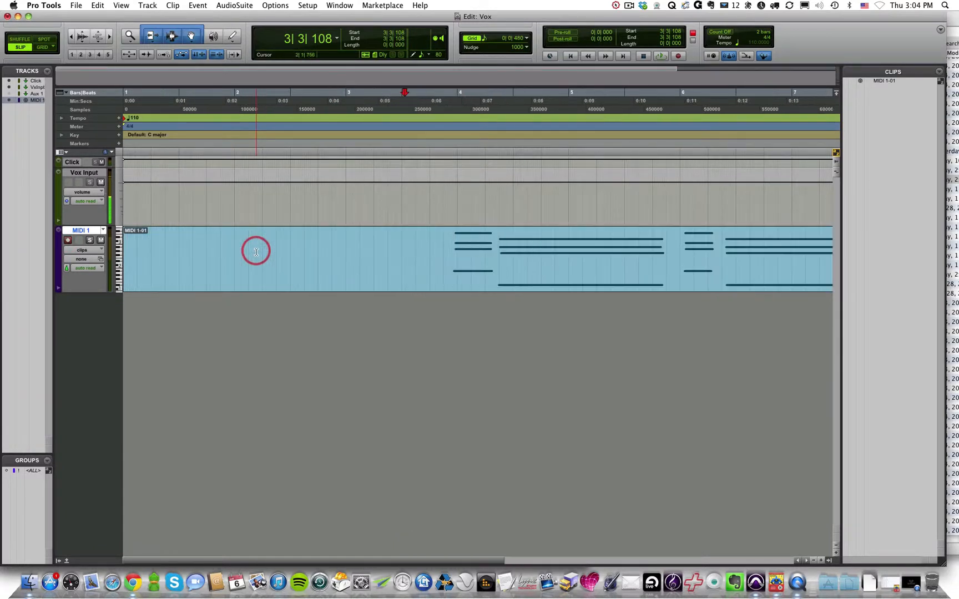
{"action": "scroll", "coordinate": [255, 251], "scroll_direction": "down", "scroll_amount": 3}
{"action": "scroll", "coordinate": [255, 252], "scroll_direction": "up", "scroll_amount": 3}
{"action": "key", "text": "super+s"}
- Look along the MIDI 1 clip from its start to its end and bring the entire clip into view
{"action": "scroll", "coordinate": [450, 477], "scroll_direction": "right", "scroll_amount": 5}
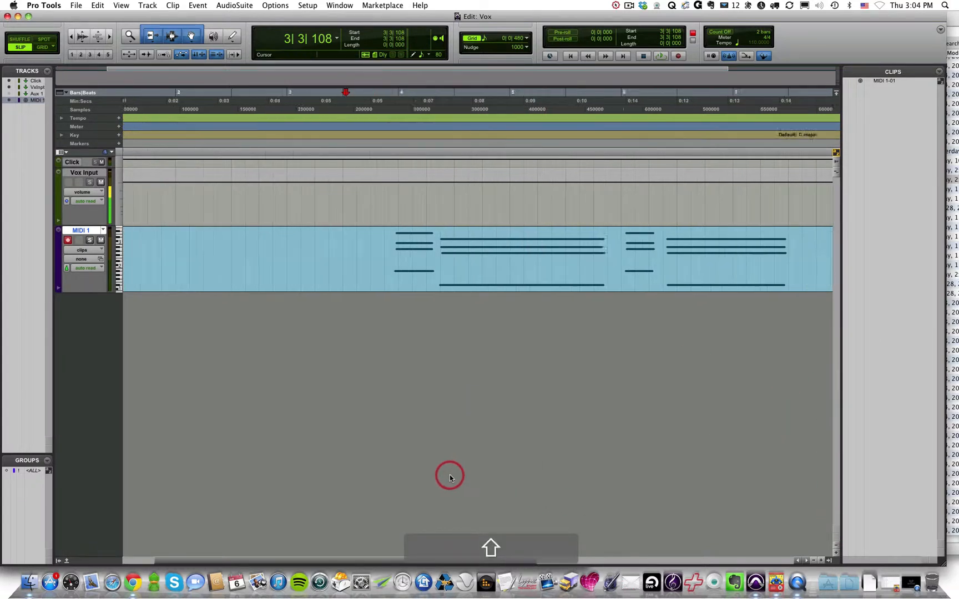
{"action": "scroll", "coordinate": [450, 478], "scroll_direction": "left", "scroll_amount": 5}
{"action": "scroll", "coordinate": [450, 479], "scroll_direction": "right", "scroll_amount": 7}
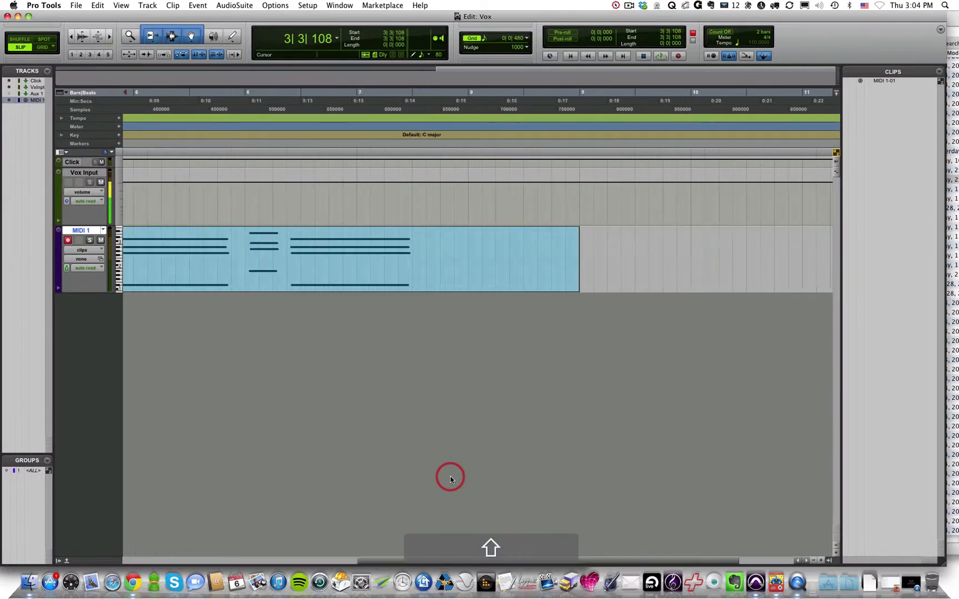
{"action": "scroll", "coordinate": [450, 479], "scroll_direction": "left", "scroll_amount": 4}
{"action": "scroll", "coordinate": [451, 478], "scroll_direction": "right", "scroll_amount": 2}
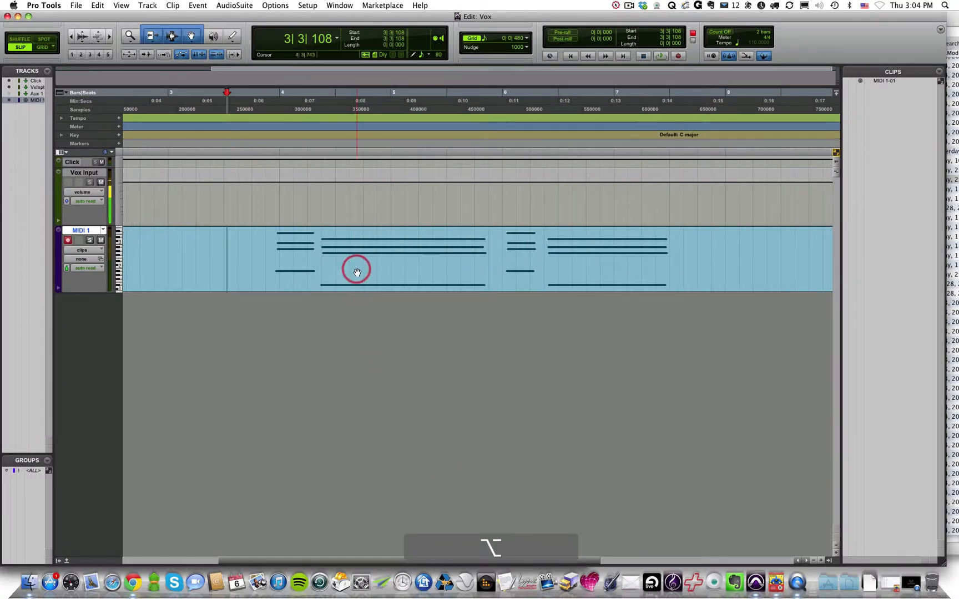
{"action": "scroll", "coordinate": [355, 271], "scroll_direction": "down", "scroll_amount": 3}
{"action": "scroll", "coordinate": [356, 271], "scroll_direction": "up", "scroll_amount": 3}
{"action": "scroll", "coordinate": [356, 271], "scroll_direction": "down", "scroll_amount": 2}
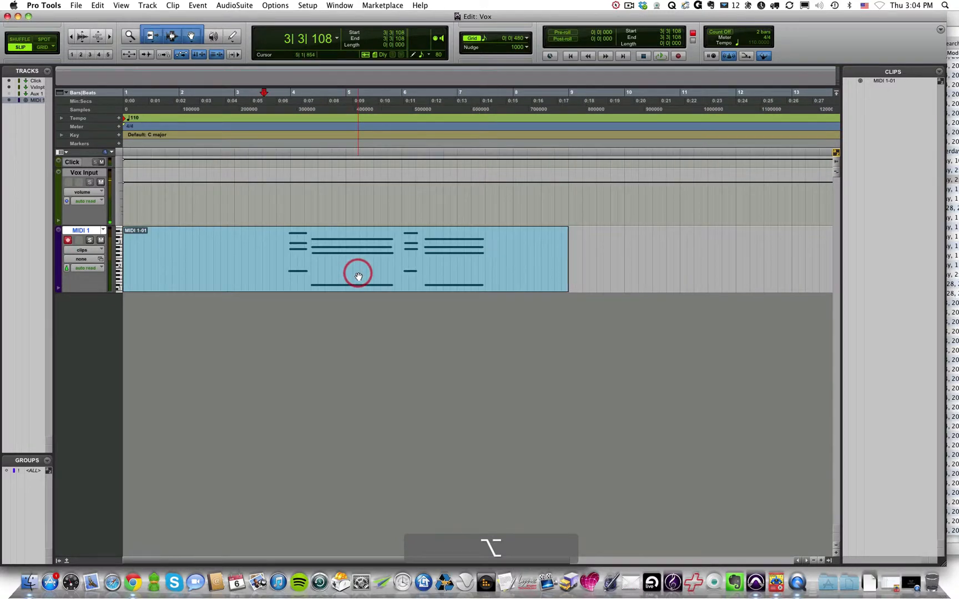
- Open the MIDI 1 clip in the MIDI Editor and place the edit cursor in an empty area above the notes
{"action": "double_click", "coordinate": [356, 271]}
{"action": "left_click", "coordinate": [420, 221]}
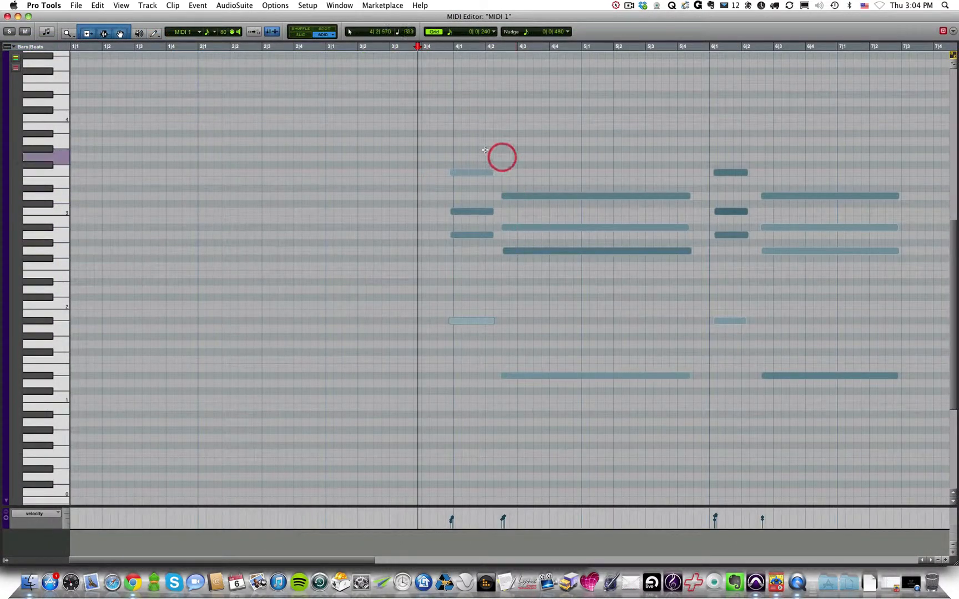
{"action": "left_click", "coordinate": [455, 123]}
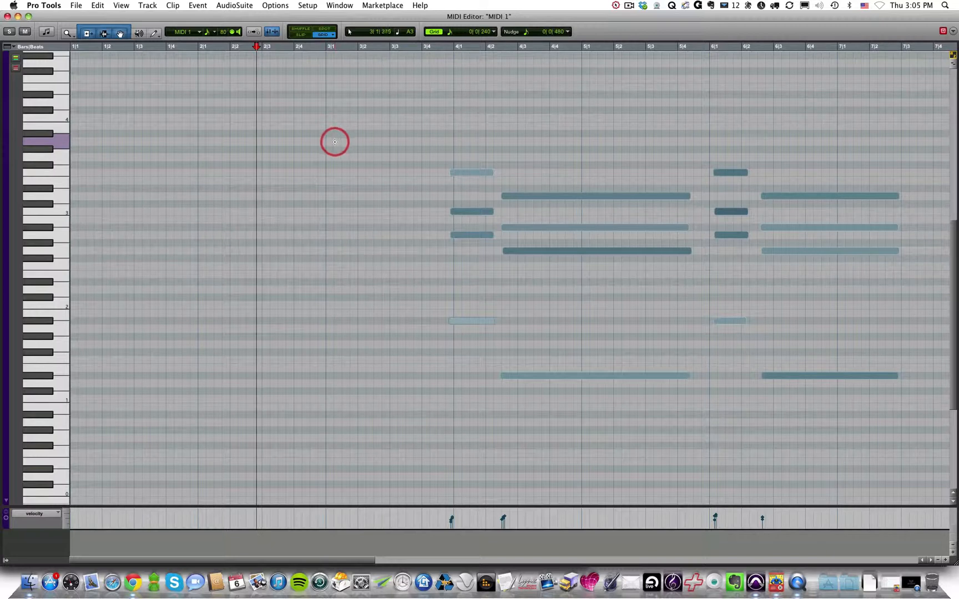
- Marquee-select the four notes of the first chord at bar 4 and the upper notes of the next chord, and clear the selection
{"action": "left_click_drag", "start_coordinate": [333, 139], "coordinate": [458, 363]}
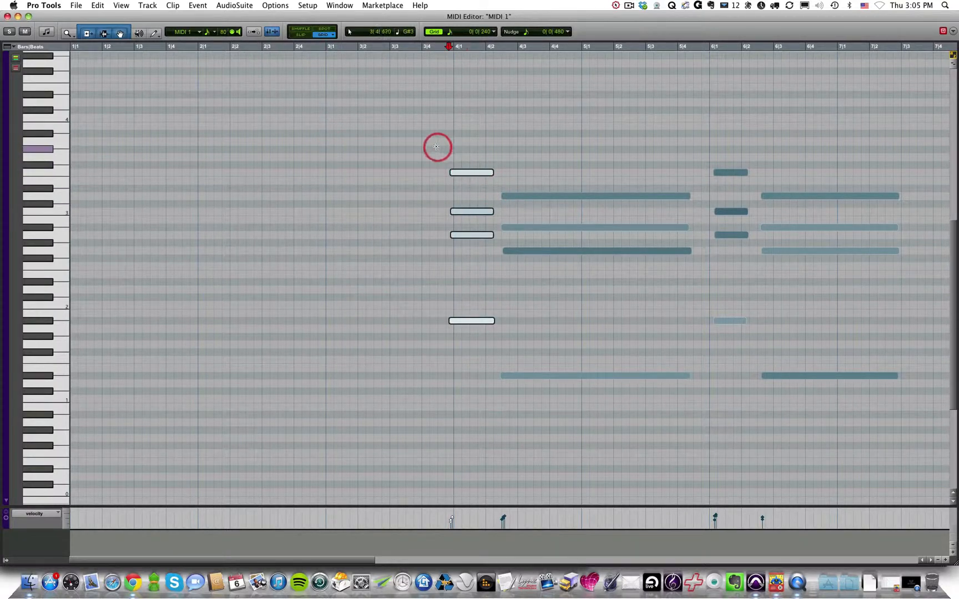
{"action": "left_click_drag", "start_coordinate": [437, 146], "coordinate": [477, 360]}
{"action": "mouse_move", "coordinate": [522, 131]}
{"action": "left_mouse_down"}
{"action": "mouse_move", "coordinate": [605, 421]}
{"action": "mouse_move", "coordinate": [527, 131]}
{"action": "left_mouse_up"}
{"action": "left_click", "coordinate": [567, 272]}
{"action": "left_click_drag", "start_coordinate": [527, 131], "coordinate": [556, 245]}
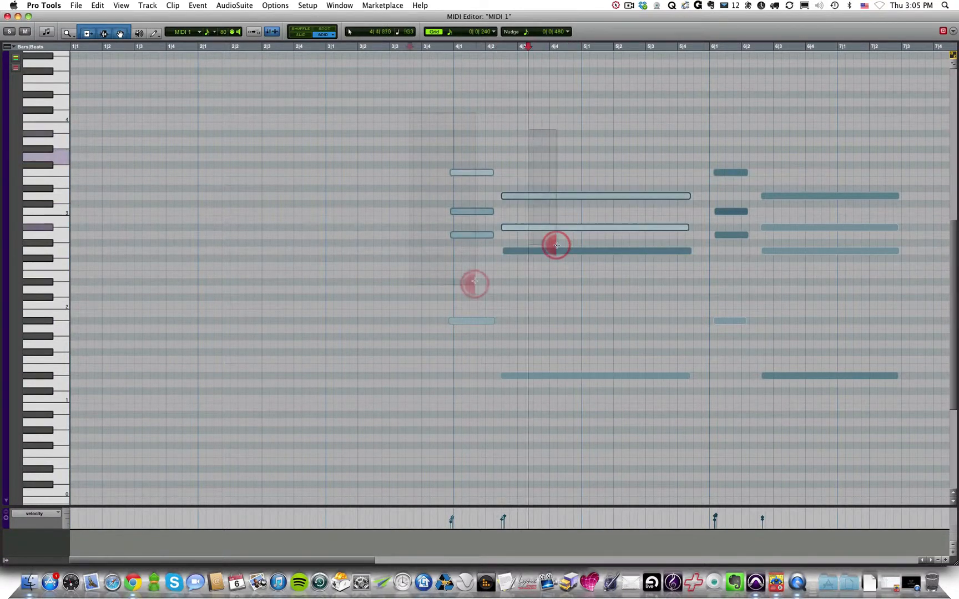
{"action": "left_click", "coordinate": [465, 118]}
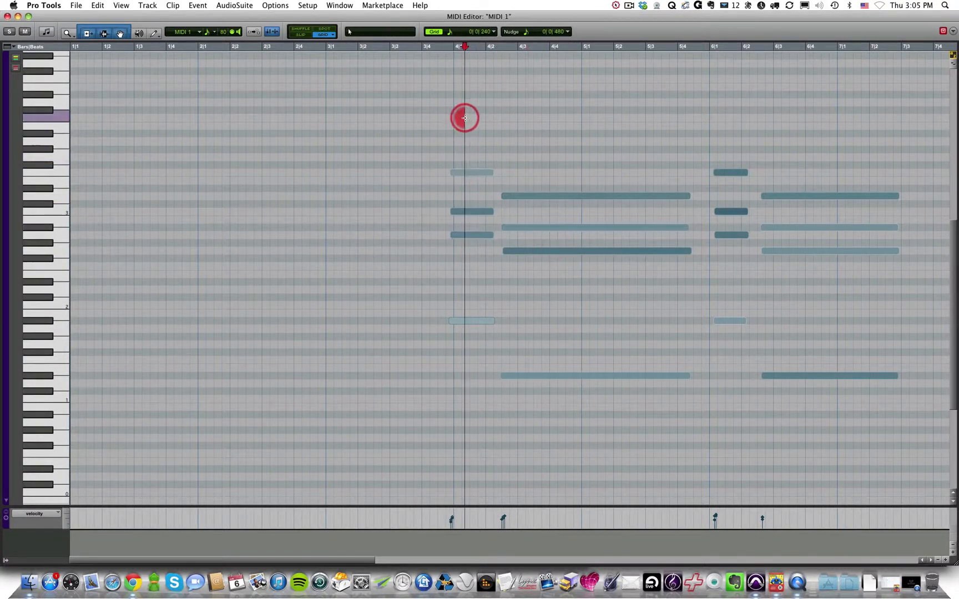
- Marquee-select the notes of the two chords at bar 4 and the short chord at bar 6
{"action": "left_click_drag", "start_coordinate": [428, 110], "coordinate": [563, 400]}
{"action": "left_click_drag", "start_coordinate": [563, 401], "coordinate": [741, 431]}
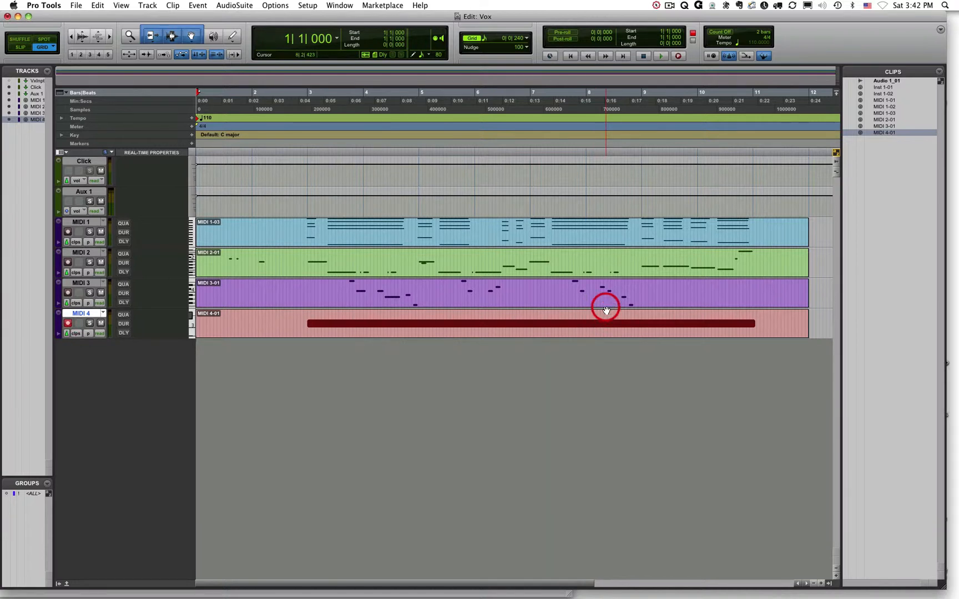
- Select the clip on the MIDI 1 track, open it in the MIDI Editor, and clear the note selection
{"action": "left_click", "coordinate": [484, 240]}
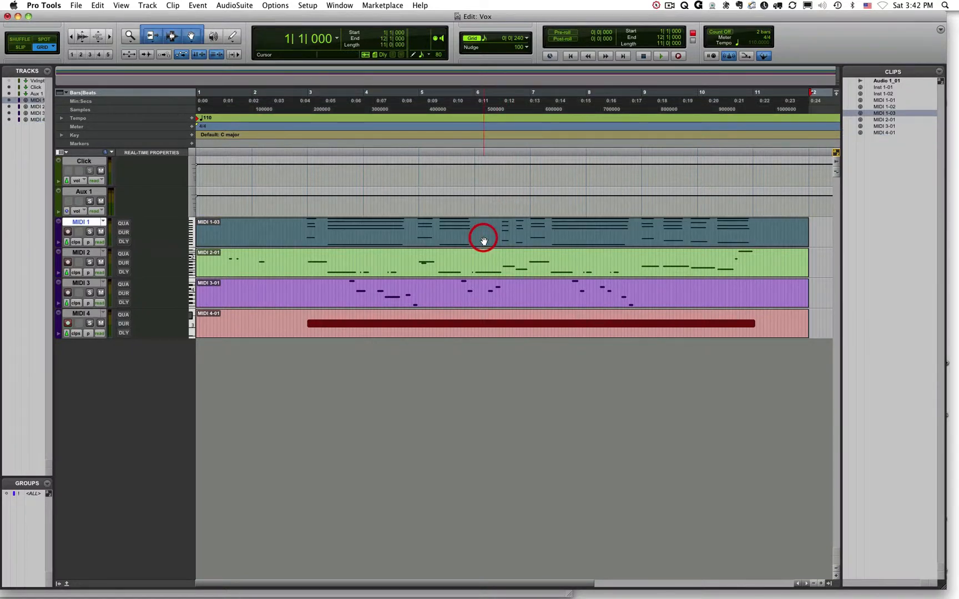
{"action": "left_click", "coordinate": [343, 4]}
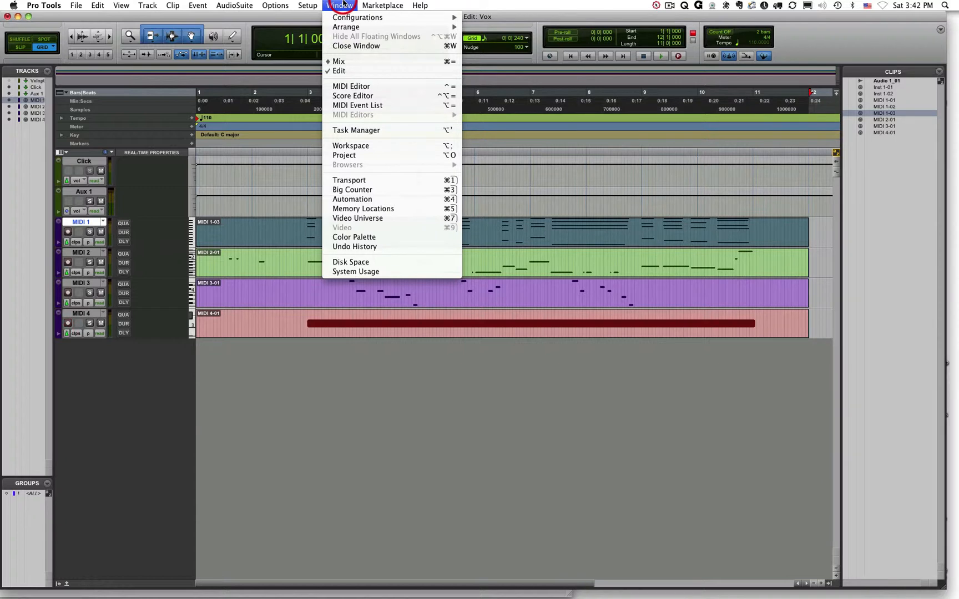
{"action": "left_click", "coordinate": [361, 87]}
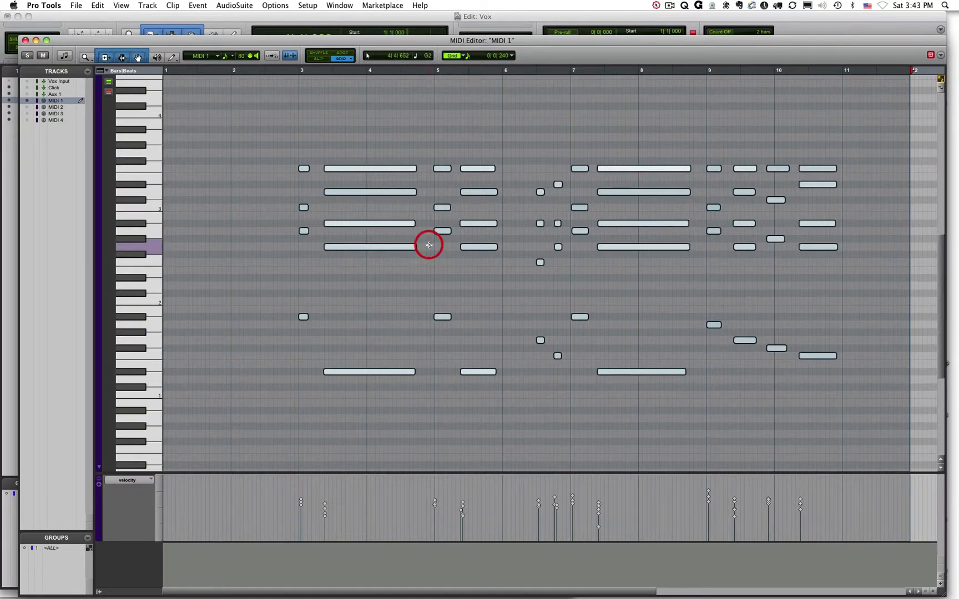
{"action": "left_click", "coordinate": [332, 98]}
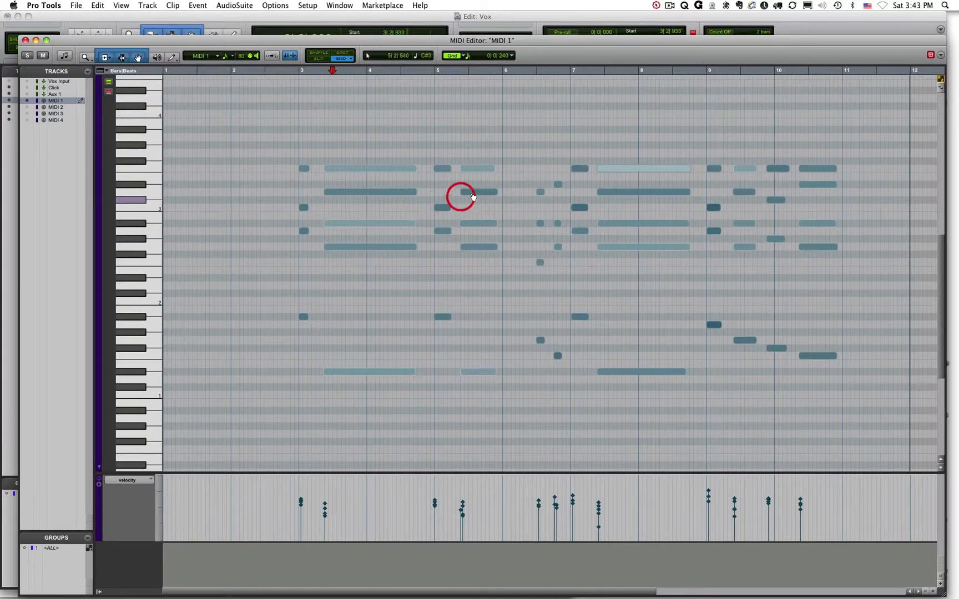
- Examine how the MIDI 1 notes line up with the grid from bar 3 to bar 9 at close zoom
{"action": "scroll", "coordinate": [764, 537], "scroll_direction": "right", "scroll_amount": 2}
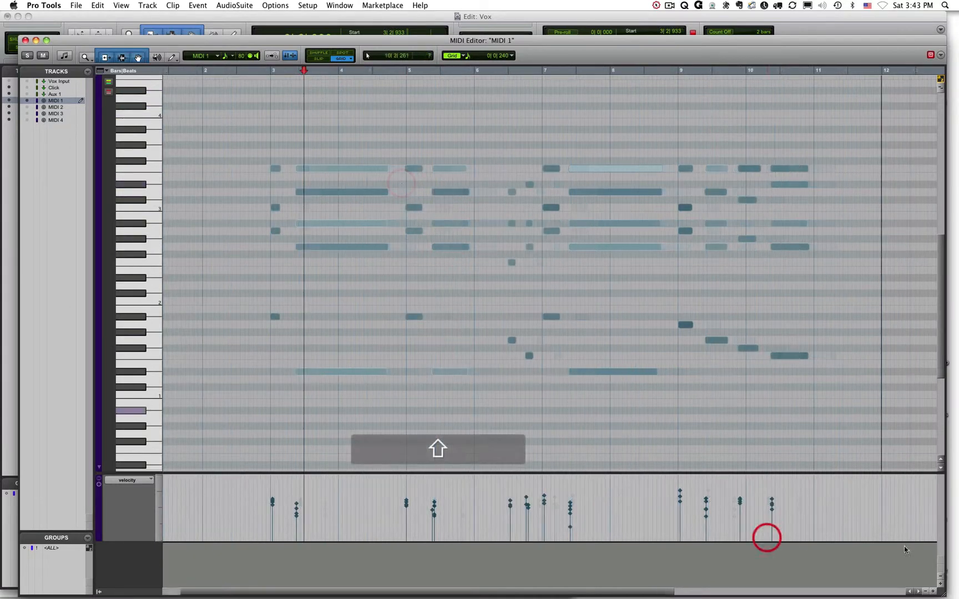
{"action": "left_click", "coordinate": [934, 592]}
{"action": "left_click", "coordinate": [934, 592]}
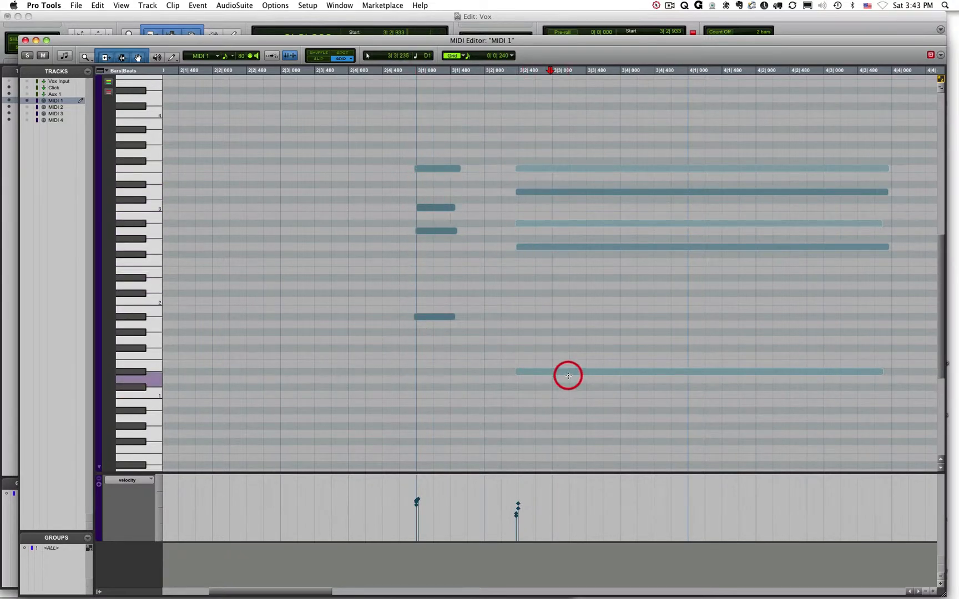
{"action": "scroll", "coordinate": [568, 376], "scroll_direction": "right", "scroll_amount": 1}
{"action": "scroll", "coordinate": [568, 375], "scroll_direction": "right", "scroll_amount": 6}
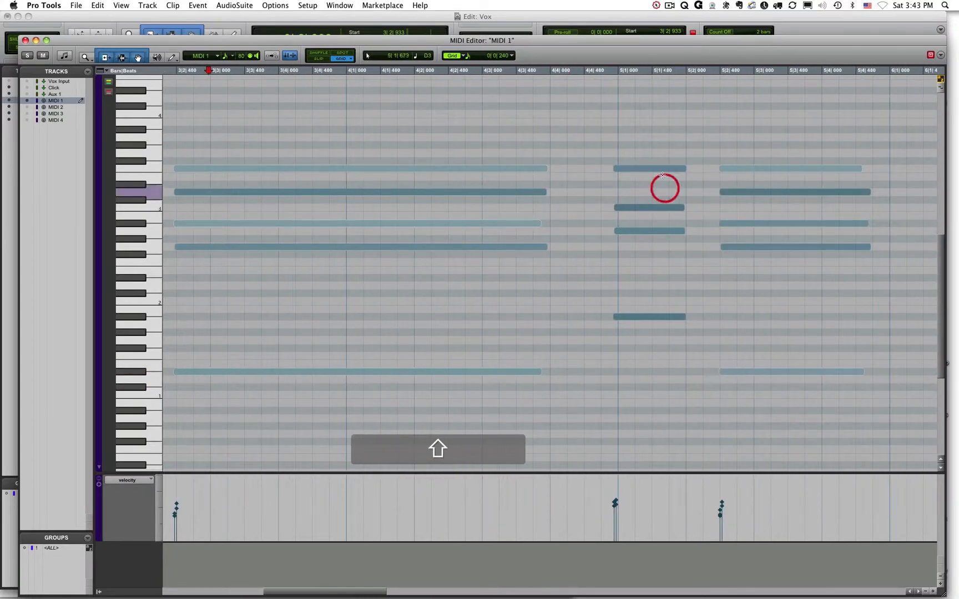
{"action": "scroll", "coordinate": [670, 290], "scroll_direction": "right", "scroll_amount": 9}
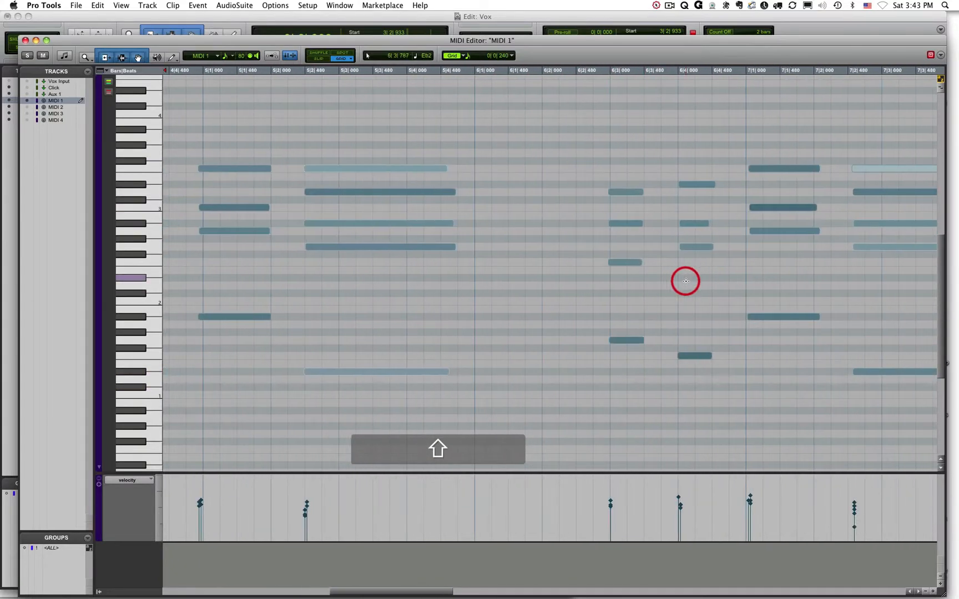
{"action": "scroll", "coordinate": [685, 282], "scroll_direction": "right", "scroll_amount": 6}
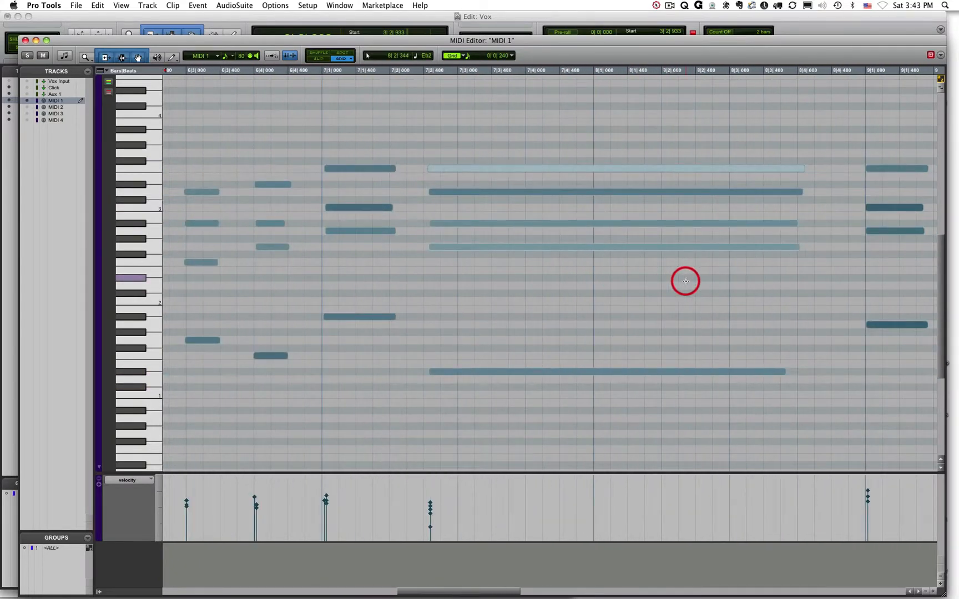
{"action": "key", "text": "r"}
{"action": "key", "text": "r"}
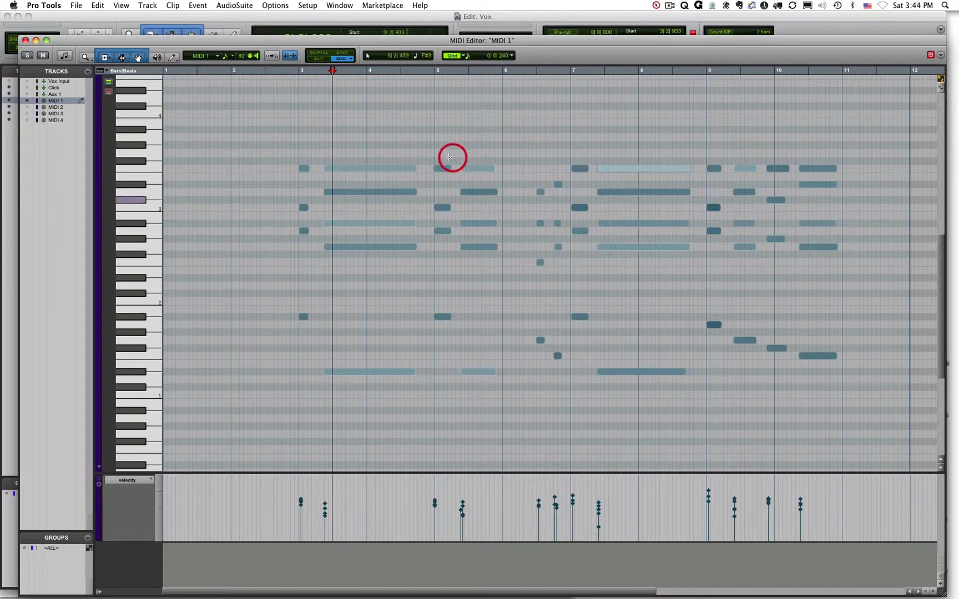
- Marquee-select the five long notes of the second chord in bar 3 and lengthen them slightly
{"action": "left_click_drag", "start_coordinate": [356, 134], "coordinate": [370, 420]}
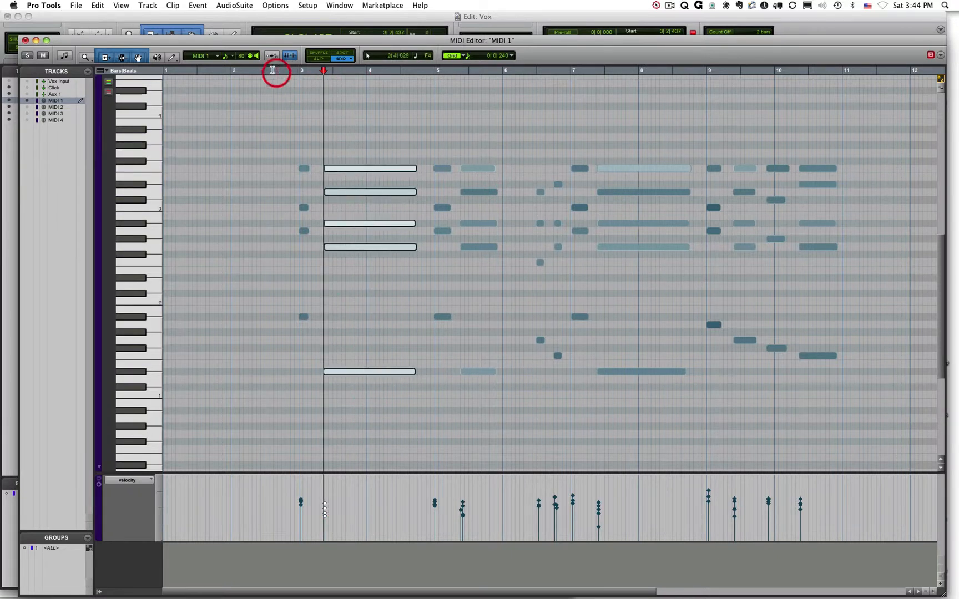
{"action": "mouse_move", "coordinate": [413, 169]}
{"action": "left_mouse_down"}
{"action": "mouse_move", "coordinate": [368, 165]}
{"action": "mouse_move", "coordinate": [420, 169]}
{"action": "left_mouse_up"}
- Select the four-note short chord at bar 3, trim its notes to start at 3|1|000 and end at 3|2|240, and clear the selection
{"action": "left_click_drag", "start_coordinate": [291, 129], "coordinate": [306, 349]}
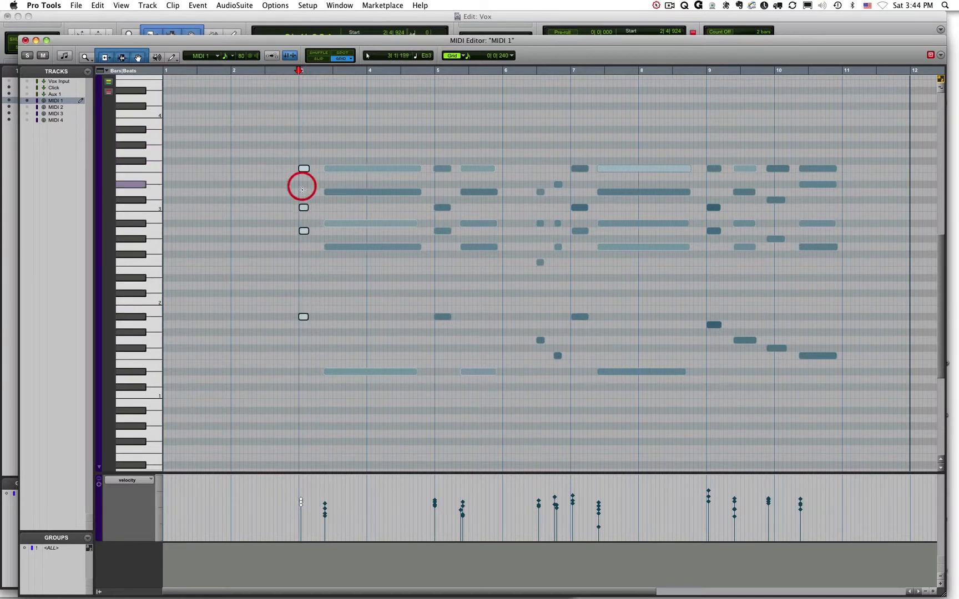
{"action": "left_click", "coordinate": [326, 276]}
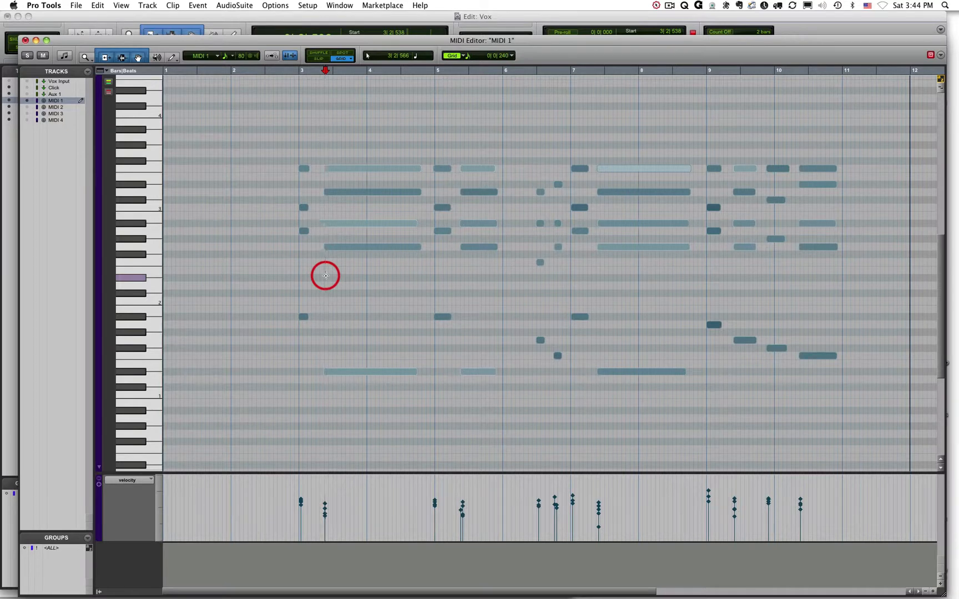
{"action": "key", "text": "t"}
{"action": "key", "text": "t"}
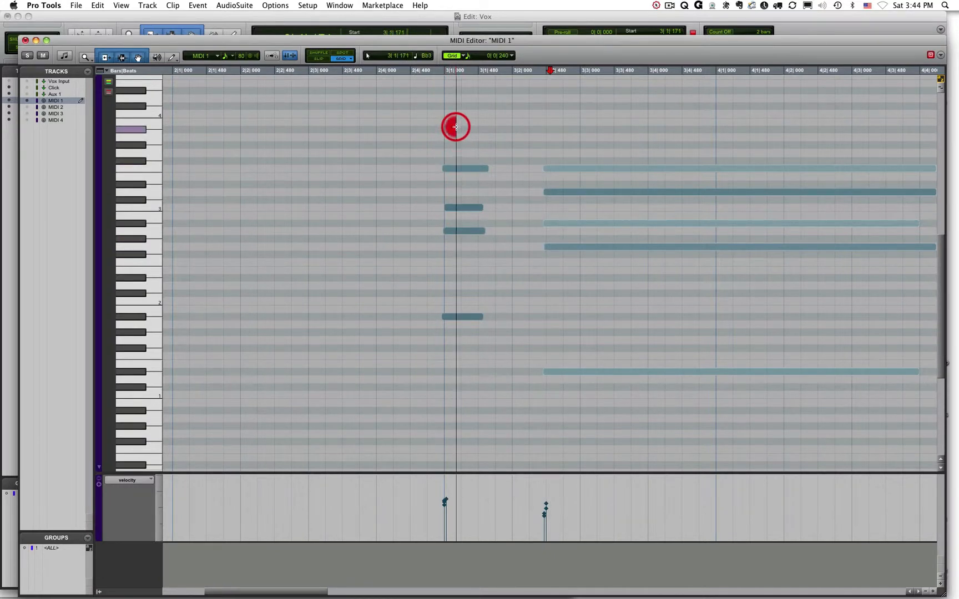
{"action": "left_click_drag", "start_coordinate": [456, 127], "coordinate": [469, 349]}
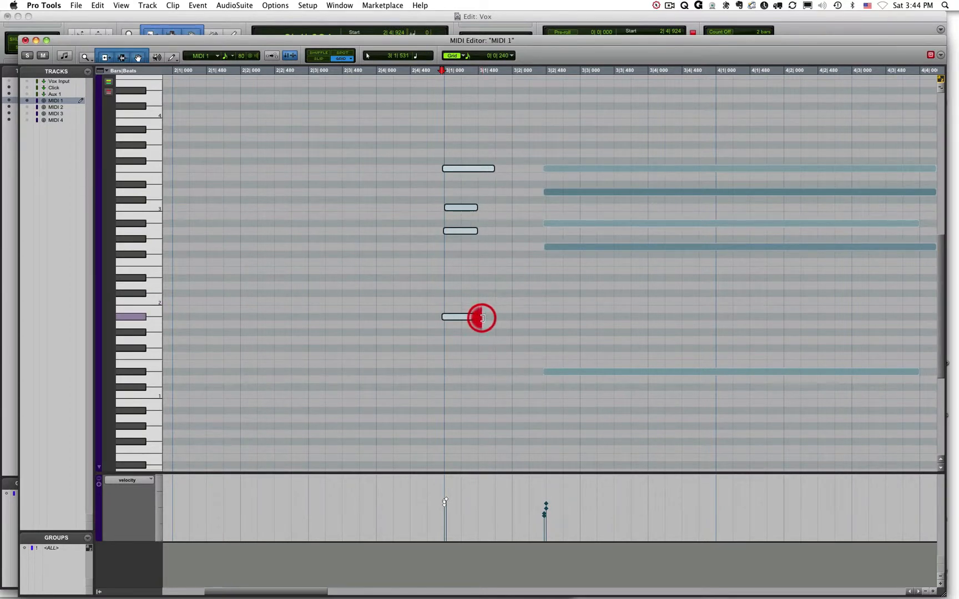
{"action": "left_click_drag", "start_coordinate": [482, 318], "coordinate": [523, 317]}
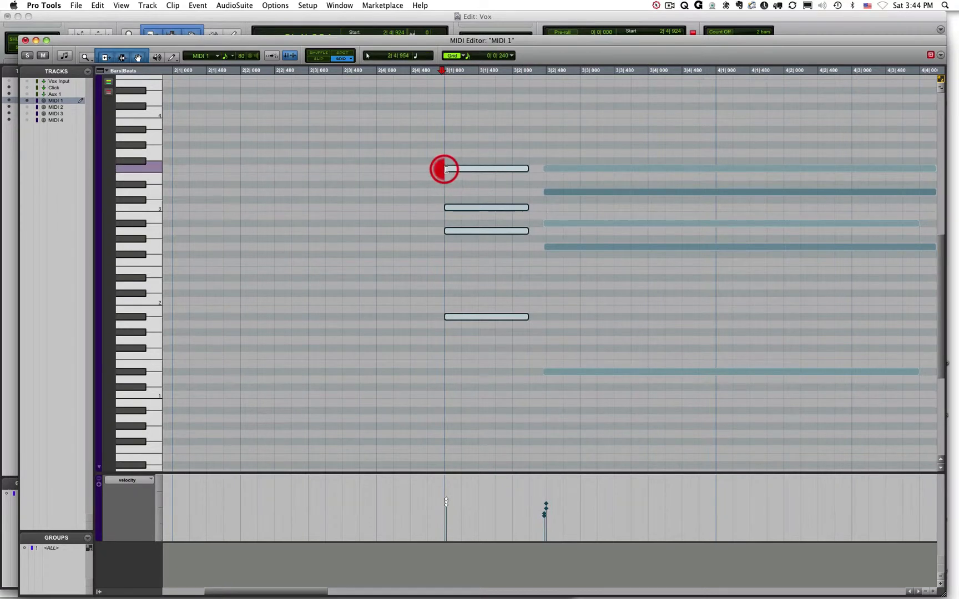
{"action": "left_click", "coordinate": [396, 202]}
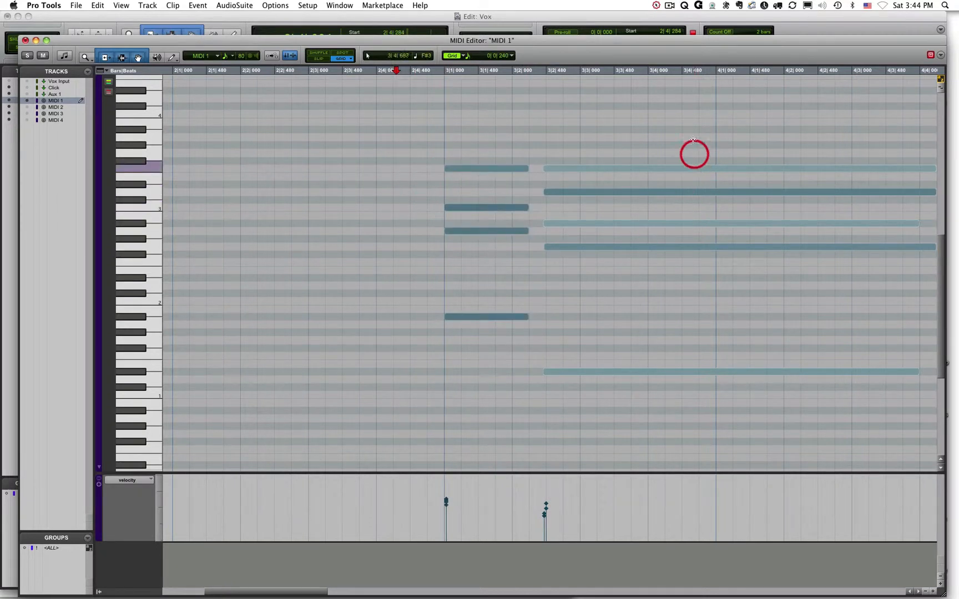
- Select the five-note long chord in bar 3, trim its starts to 3|2|480, extend its ends toward bar 5, and deselect it
{"action": "left_click_drag", "start_coordinate": [681, 119], "coordinate": [722, 427]}
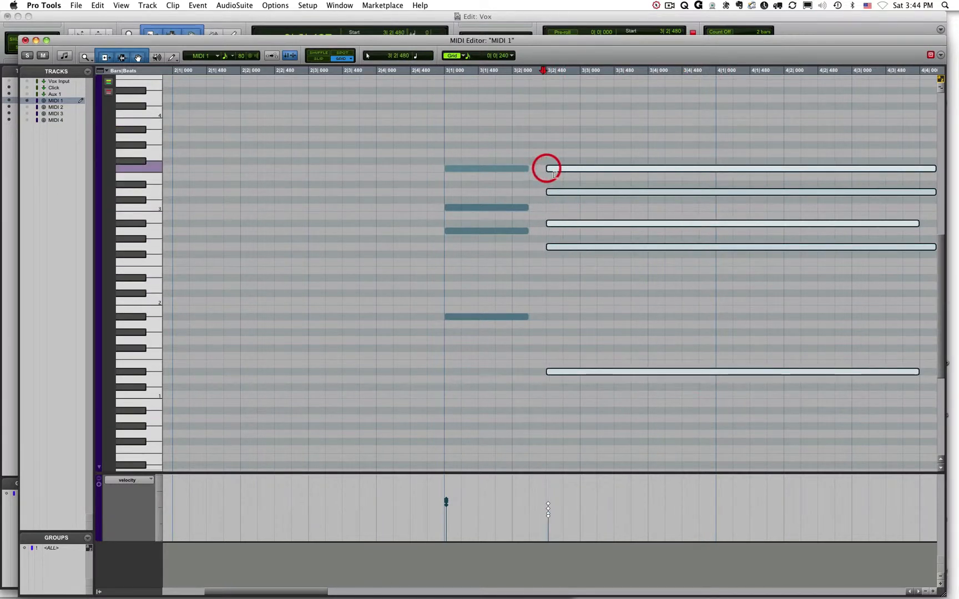
{"action": "scroll", "coordinate": [647, 257], "scroll_direction": "right", "scroll_amount": 5}
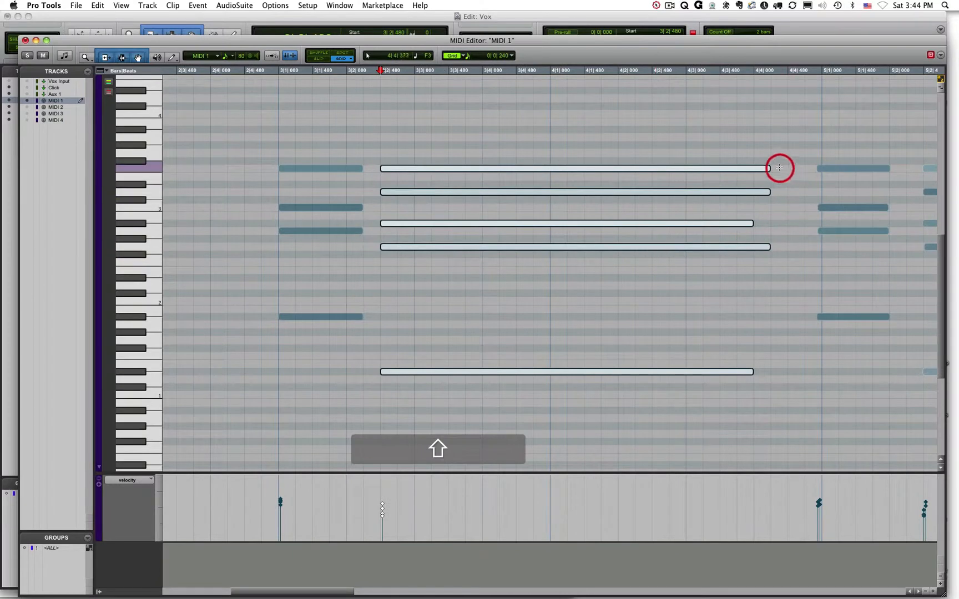
{"action": "left_click_drag", "start_coordinate": [768, 168], "coordinate": [802, 168]}
{"action": "left_click", "coordinate": [774, 138]}
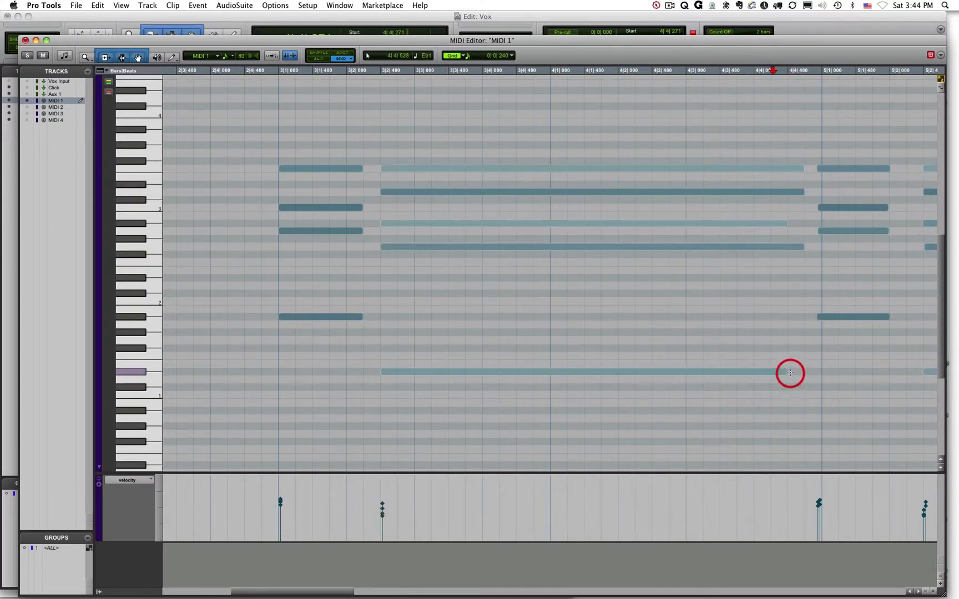
- Extend the long chord's lowest note and its Bb2 note to end level with its other notes, and save the session
{"action": "left_click", "coordinate": [782, 372]}
{"action": "left_click_drag", "start_coordinate": [806, 371], "coordinate": [810, 371]}
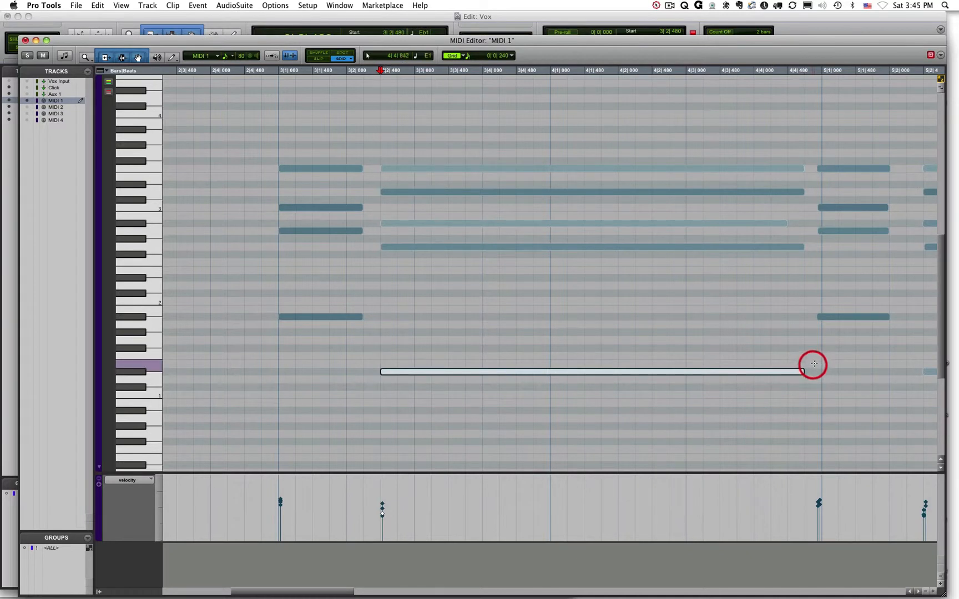
{"action": "left_click", "coordinate": [789, 224]}
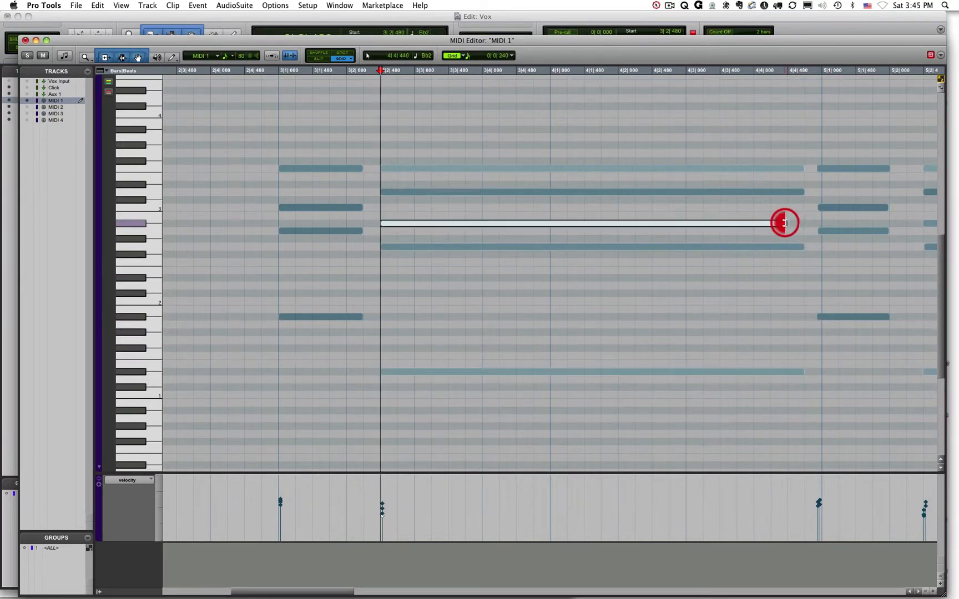
{"action": "left_click_drag", "start_coordinate": [784, 223], "coordinate": [805, 223]}
{"action": "key", "text": "super+s"}
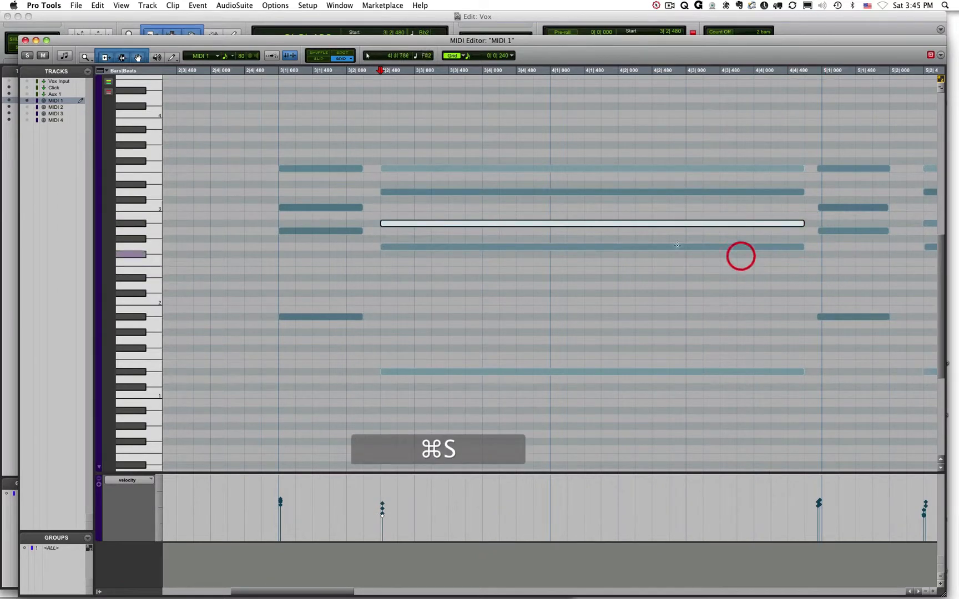
- Marquee-select all five notes of the aligned long chord and clear the selection
{"action": "left_click", "coordinate": [543, 145]}
{"action": "left_click_drag", "start_coordinate": [543, 145], "coordinate": [565, 430]}
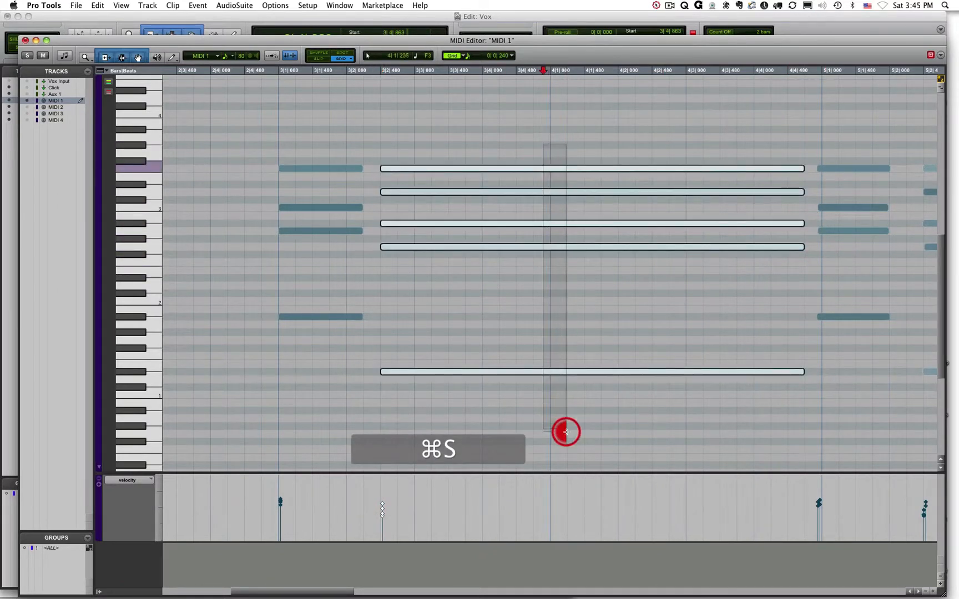
{"action": "left_click", "coordinate": [496, 280]}
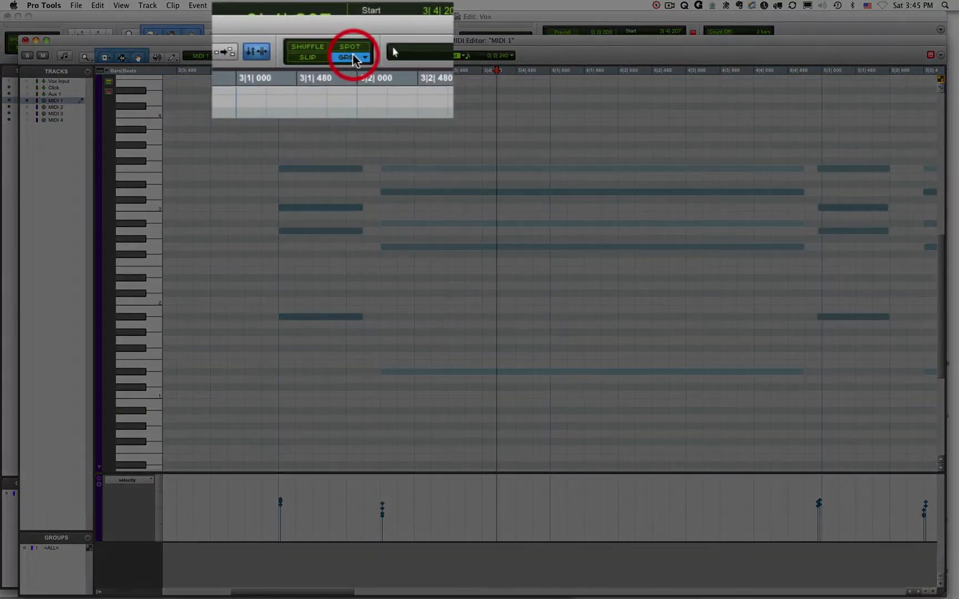
- Switch to Slip mode and move the top note of the bar 3 short chord up to F#3, starting at 3|1|127
{"action": "left_click", "coordinate": [306, 57]}
{"action": "left_click", "coordinate": [306, 168]}
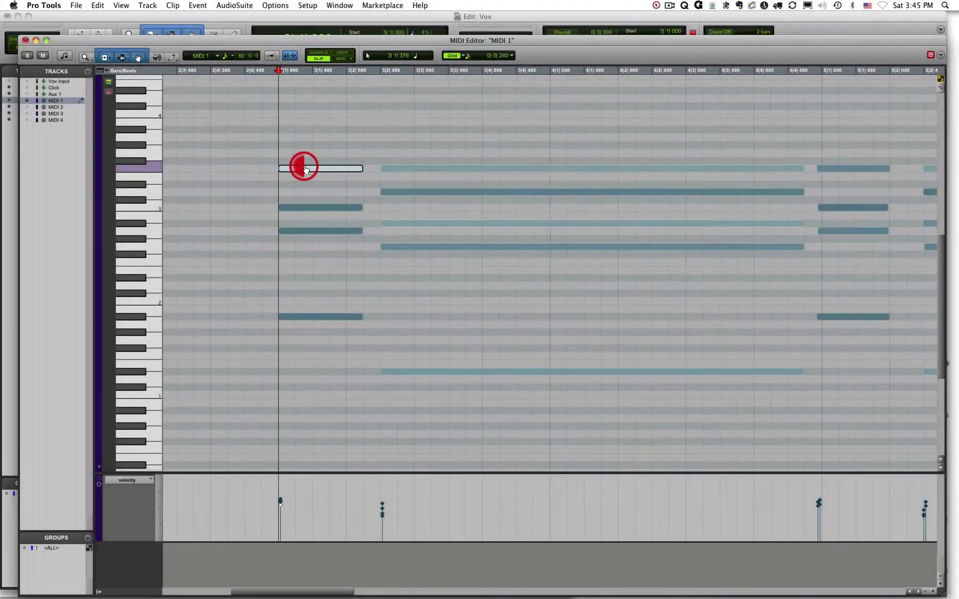
{"action": "mouse_move", "coordinate": [306, 168]}
{"action": "left_mouse_down"}
{"action": "mouse_move", "coordinate": [283, 169]}
{"action": "mouse_move", "coordinate": [318, 162]}
{"action": "left_mouse_up"}
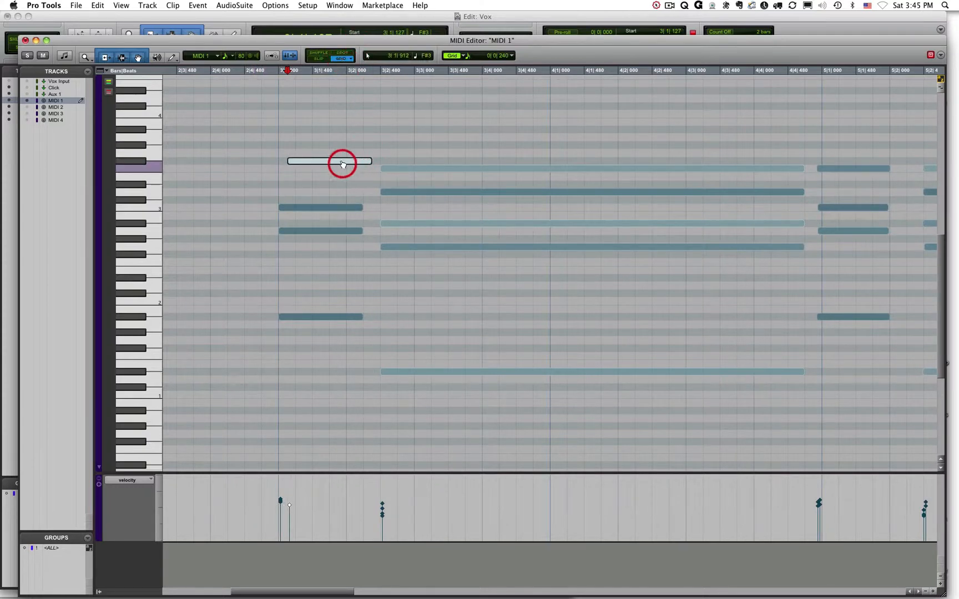
- Move the F#3 note back to 3|1|000 in Grid mode, save the session, and clear the selection
{"action": "left_click_drag", "start_coordinate": [343, 161], "coordinate": [318, 165]}
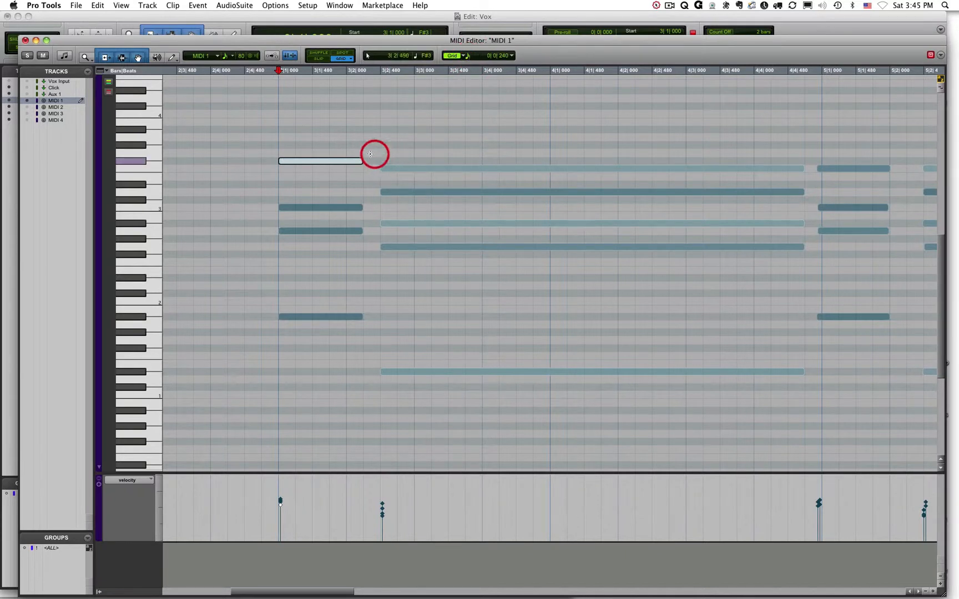
{"action": "mouse_move", "coordinate": [320, 161]}
{"action": "left_mouse_down"}
{"action": "mouse_move", "coordinate": [297, 160]}
{"action": "mouse_move", "coordinate": [337, 160]}
{"action": "mouse_move", "coordinate": [272, 160]}
{"action": "mouse_move", "coordinate": [306, 164]}
{"action": "left_mouse_up"}
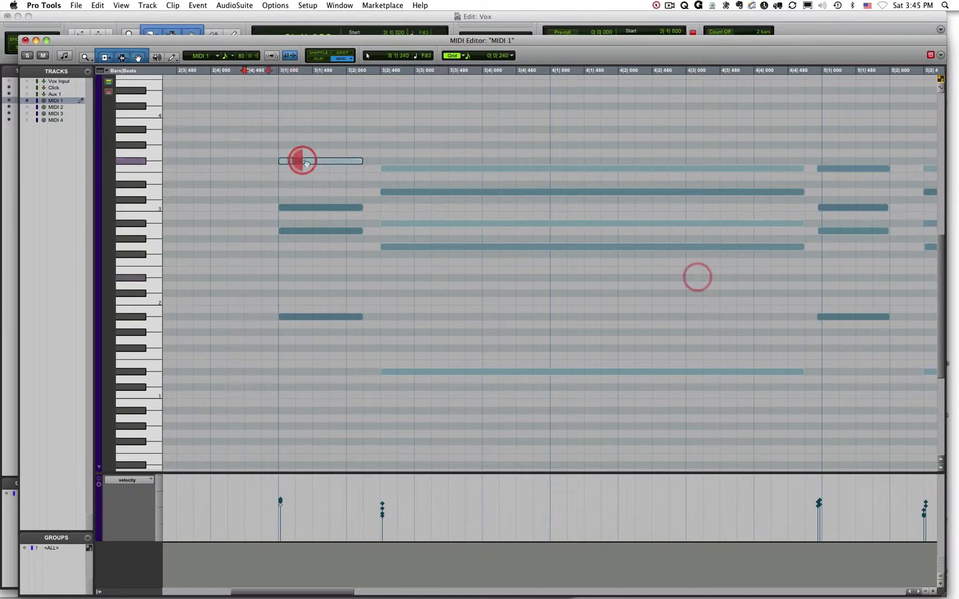
{"action": "left_click", "coordinate": [332, 231]}
{"action": "key", "text": "super+s"}
{"action": "left_click", "coordinate": [368, 163]}
{"action": "left_click", "coordinate": [350, 60]}
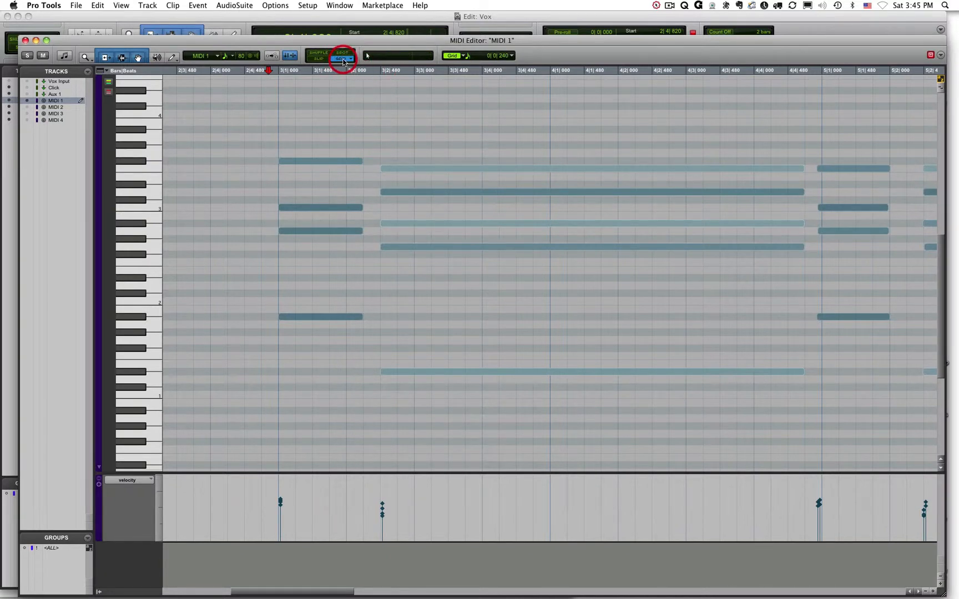
- Marquee-select the four notes of the short chord at bar 5 and trim their starts to 5|1|000
{"action": "left_click_drag", "start_coordinate": [482, 38], "coordinate": [465, 38]}
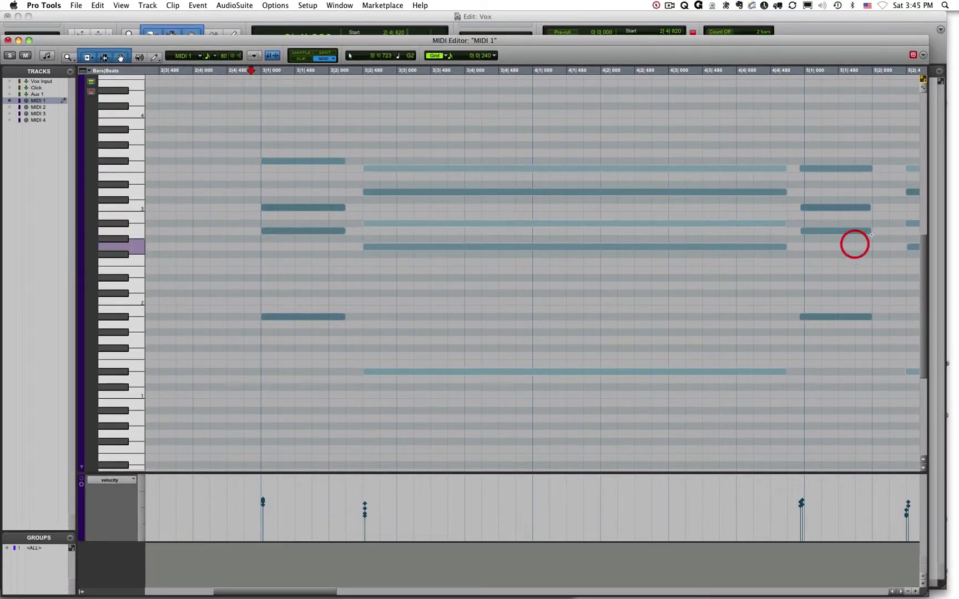
{"action": "scroll", "coordinate": [770, 232], "scroll_direction": "right", "scroll_amount": 5}
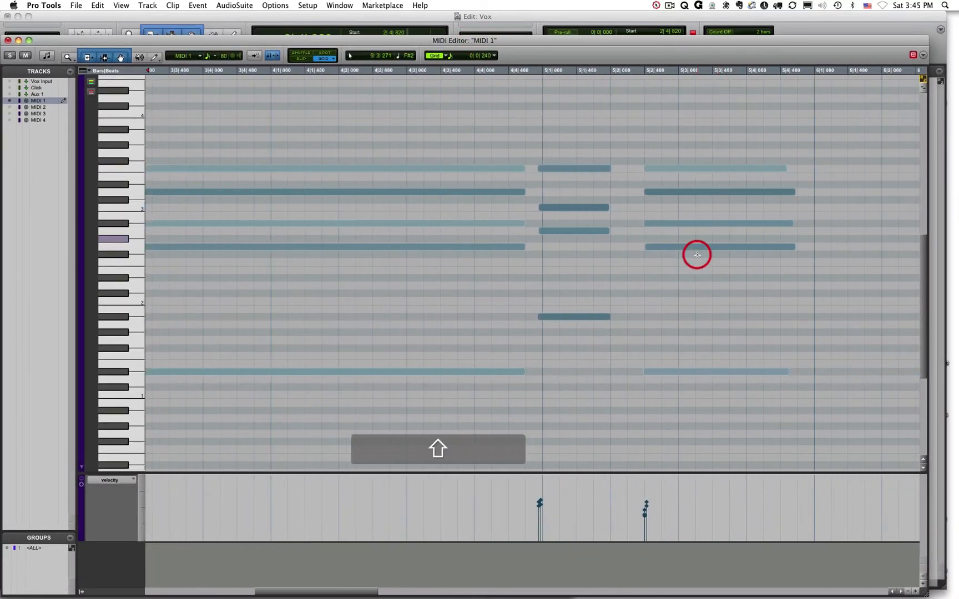
{"action": "left_click_drag", "start_coordinate": [572, 161], "coordinate": [582, 366]}
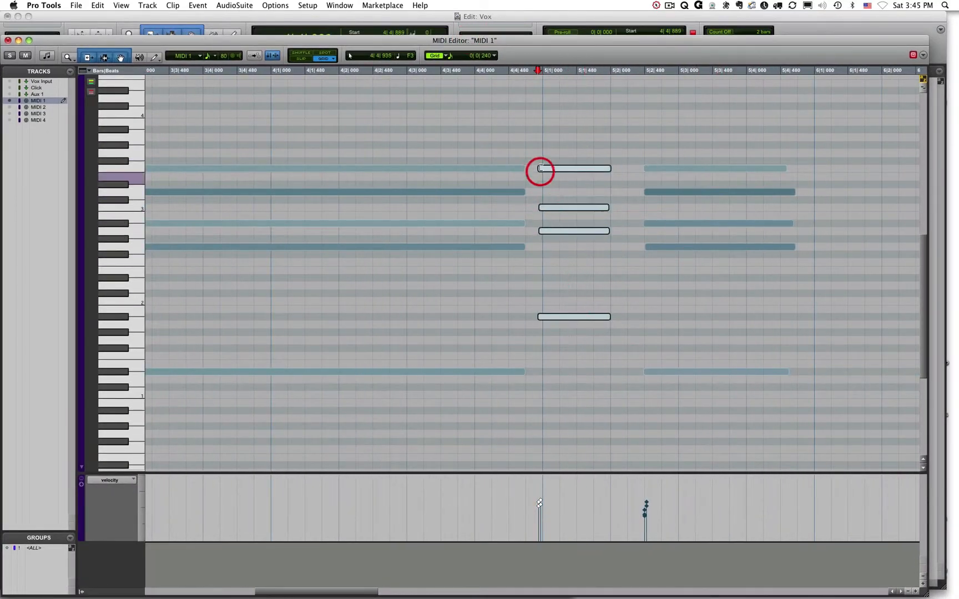
{"action": "left_click", "coordinate": [544, 168]}
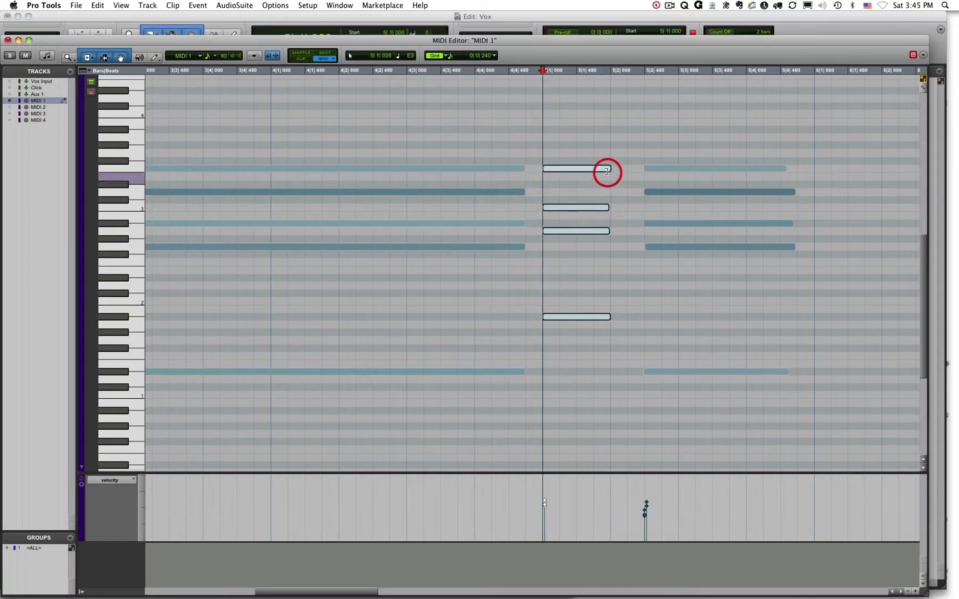
- Marquee-select the five-note chord in bar 5, trim it to span 5|2|480 to 6|1|000, and save the session
{"action": "left_click_drag", "start_coordinate": [624, 170], "coordinate": [710, 411]}
{"action": "left_click", "coordinate": [644, 170]}
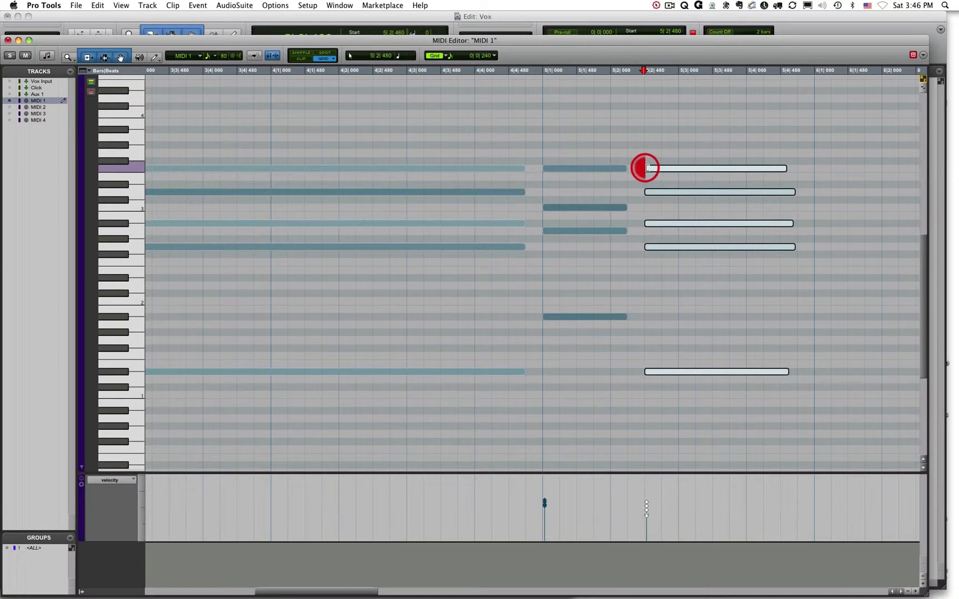
{"action": "left_click_drag", "start_coordinate": [786, 169], "coordinate": [809, 169]}
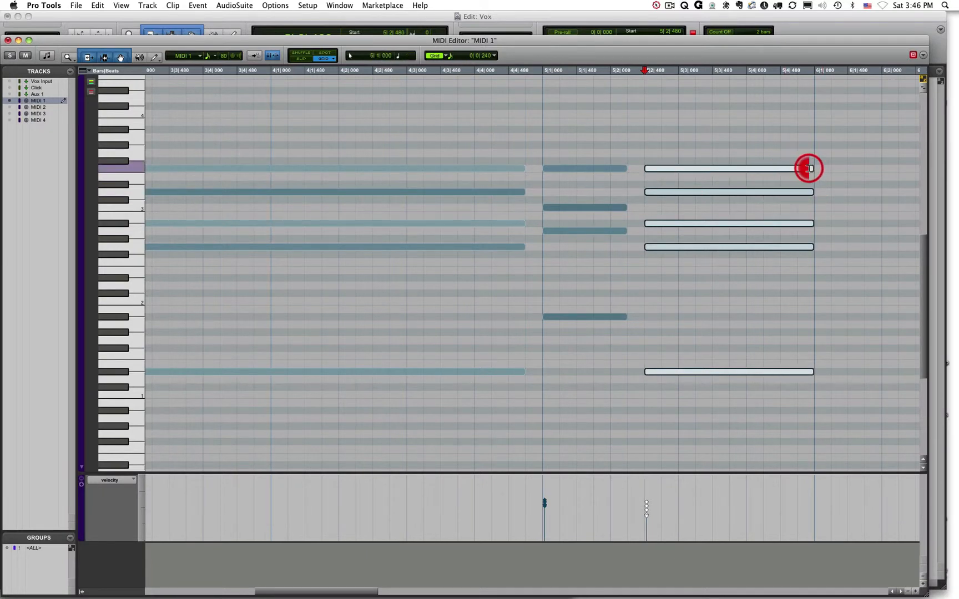
{"action": "left_click", "coordinate": [764, 138]}
{"action": "key", "text": "super+s"}
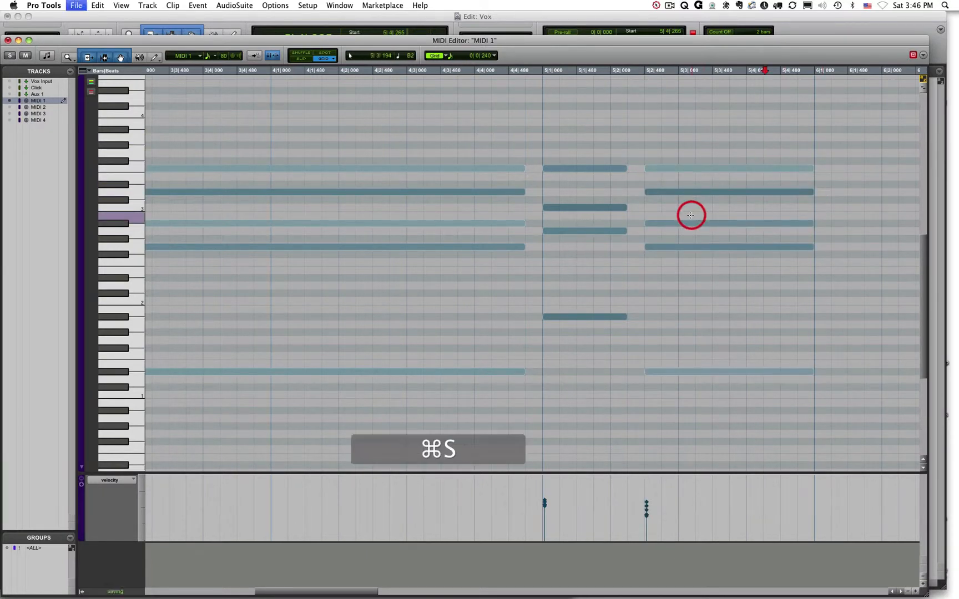
- Extend the first bar 6 chord's four notes to 6|3|720 and try shifting the chord up in pitch before returning it
{"action": "scroll", "coordinate": [619, 221], "scroll_direction": "right", "scroll_amount": 5}
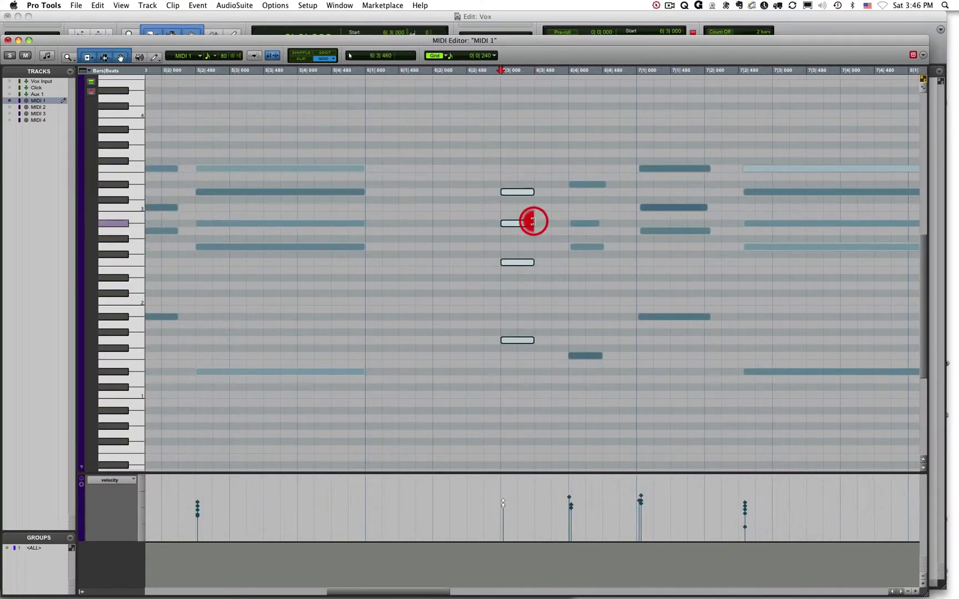
{"action": "left_click_drag", "start_coordinate": [533, 221], "coordinate": [547, 221]}
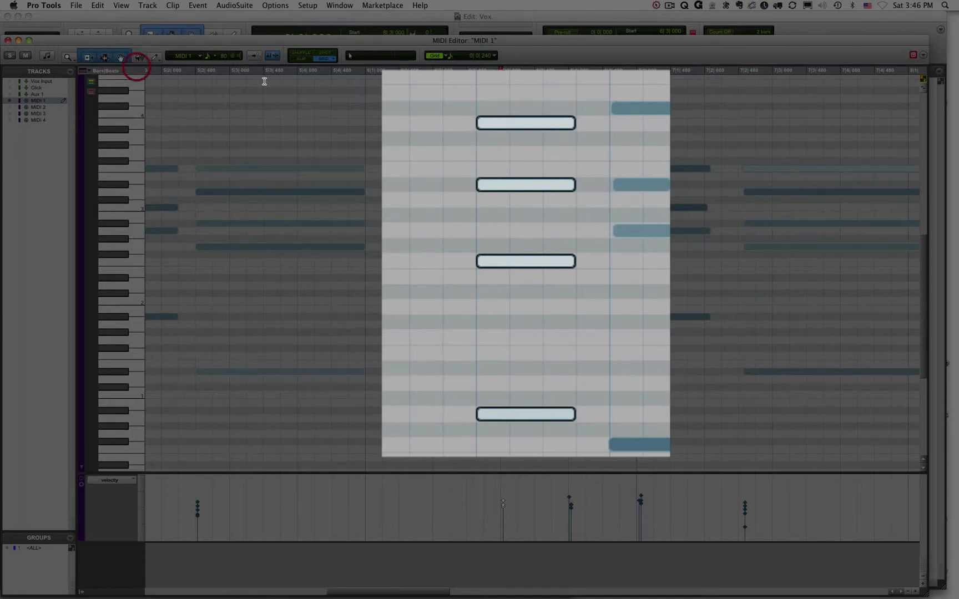
{"action": "left_click_drag", "start_coordinate": [522, 122], "coordinate": [527, 109]}
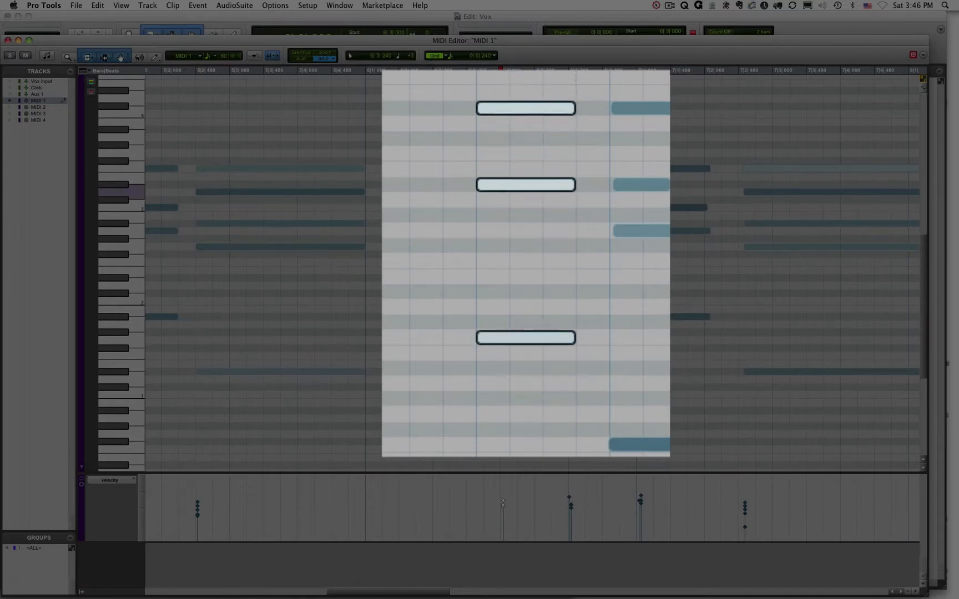
{"action": "left_click_drag", "start_coordinate": [527, 72], "coordinate": [526, 116]}
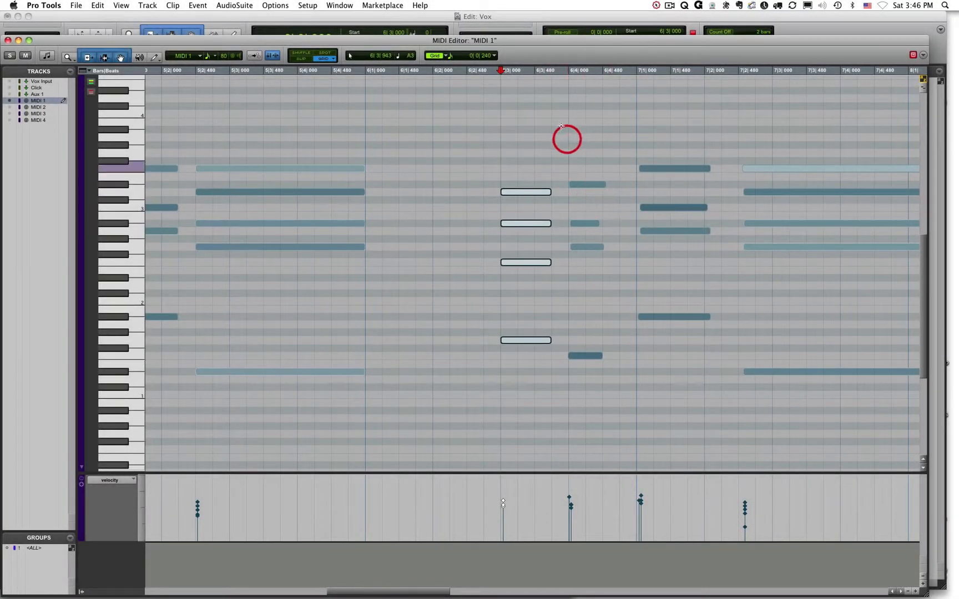
- Trim the second bar 6 chord to span 6|4|000 to 6|4|480 and marquee-select the bar 7 chord
{"action": "left_click_drag", "start_coordinate": [557, 119], "coordinate": [569, 355]}
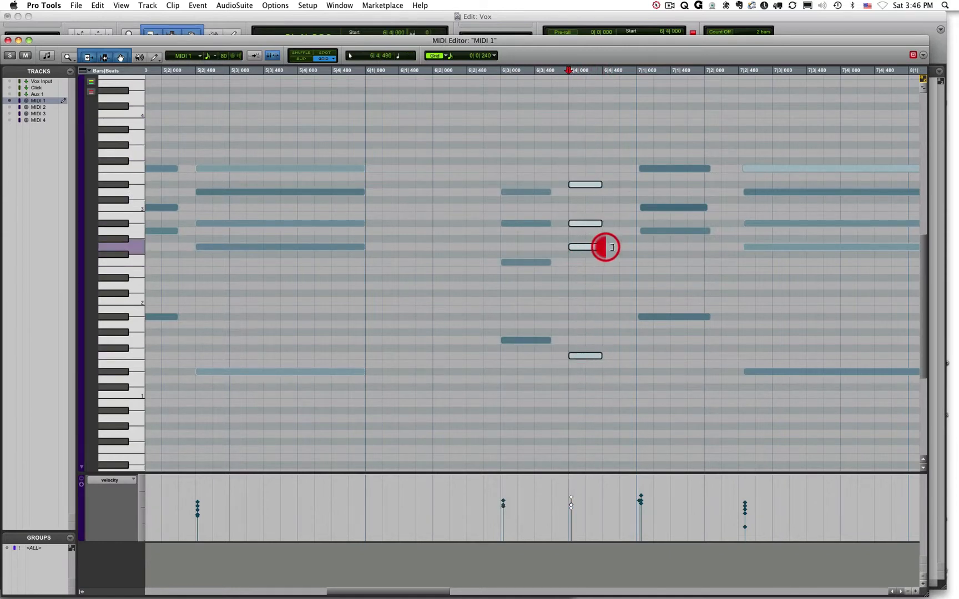
{"action": "left_click_drag", "start_coordinate": [655, 152], "coordinate": [651, 317]}
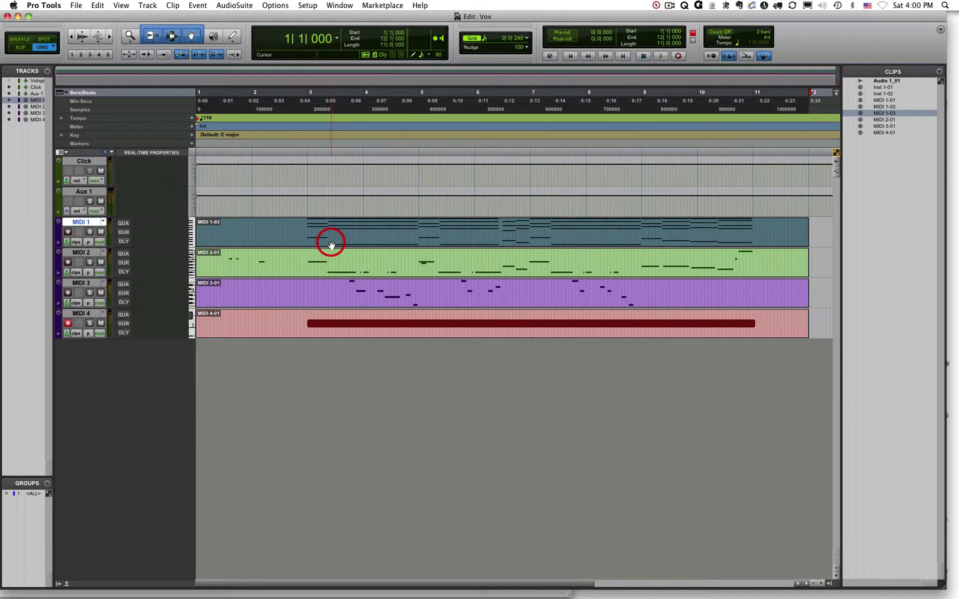
- Open the MIDI 2 track's clip in the MIDI Editor
{"action": "left_click", "coordinate": [403, 270]}
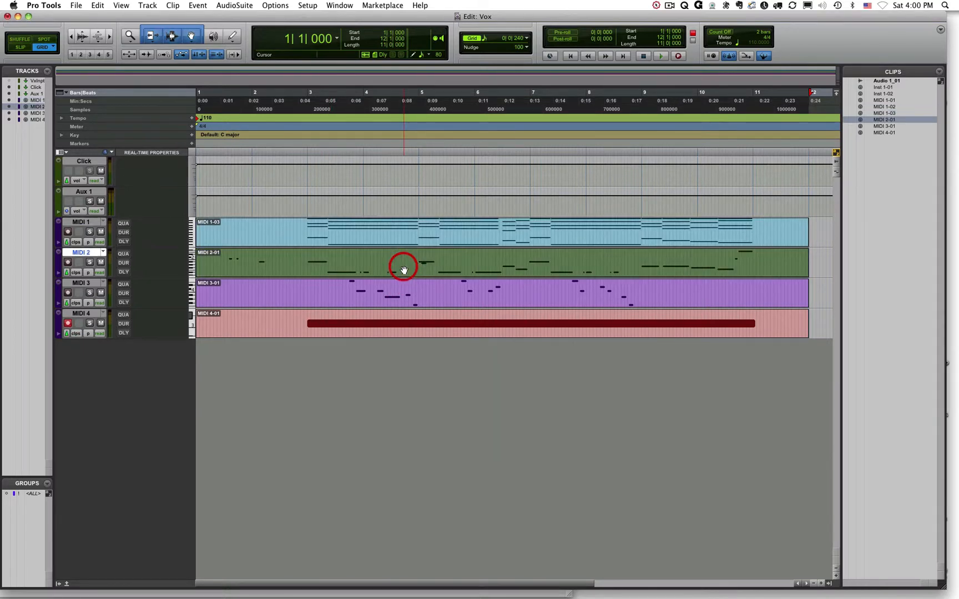
{"action": "left_click", "coordinate": [335, 4]}
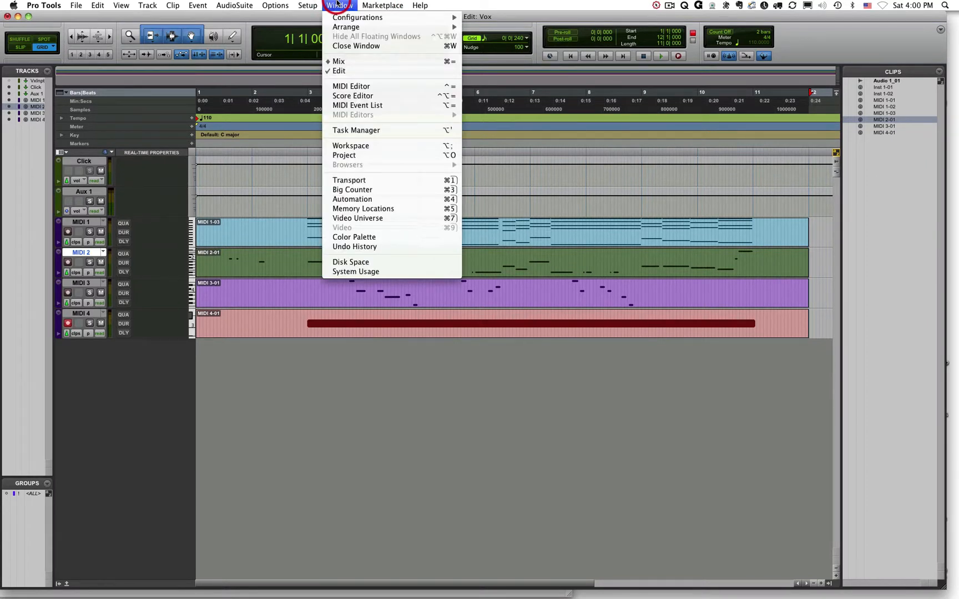
{"action": "left_click", "coordinate": [349, 88]}
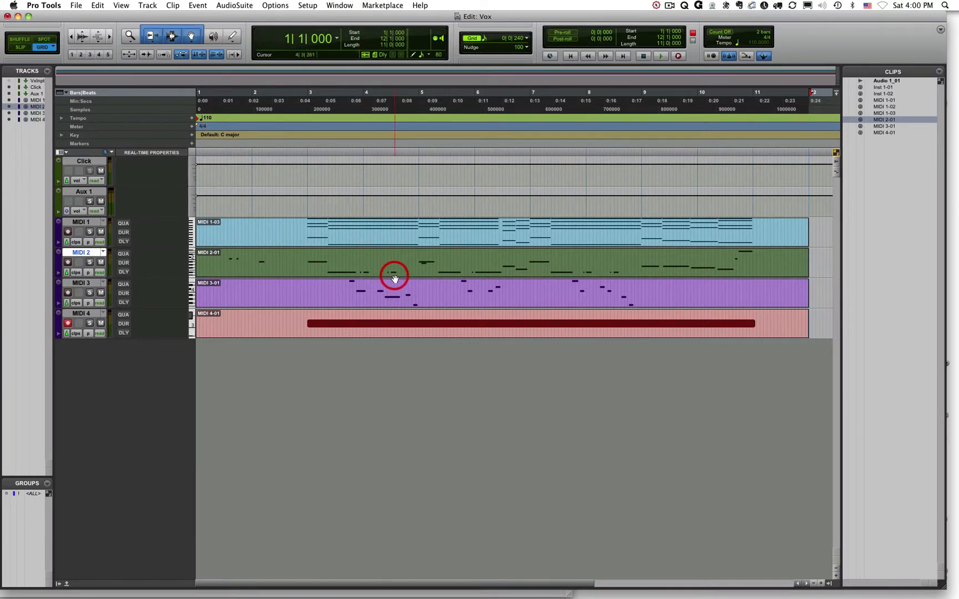
{"action": "key", "text": "ctrl"}
{"action": "key", "text": "ctrl+equal"}
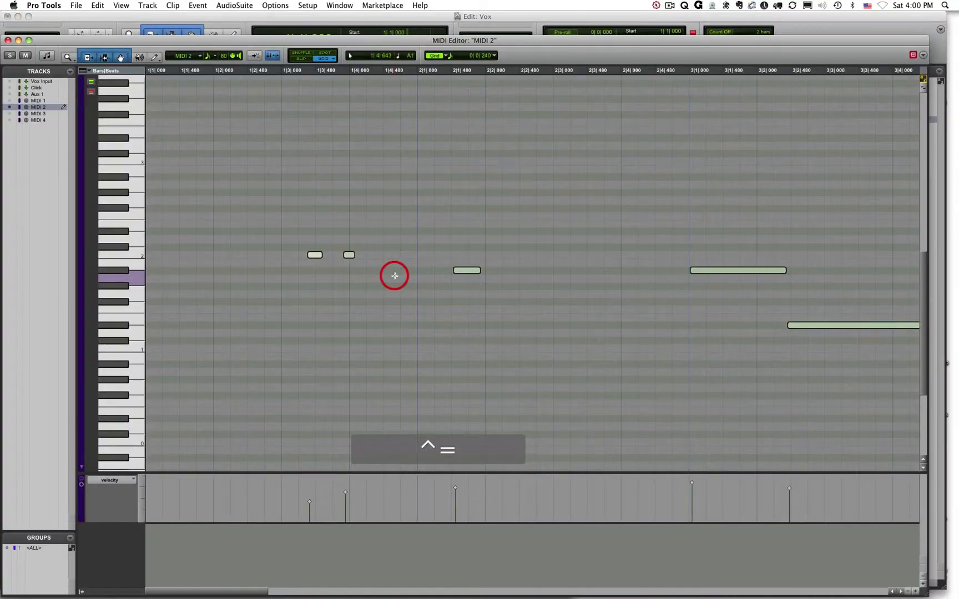
{"action": "key", "text": "ctrl+equal"}
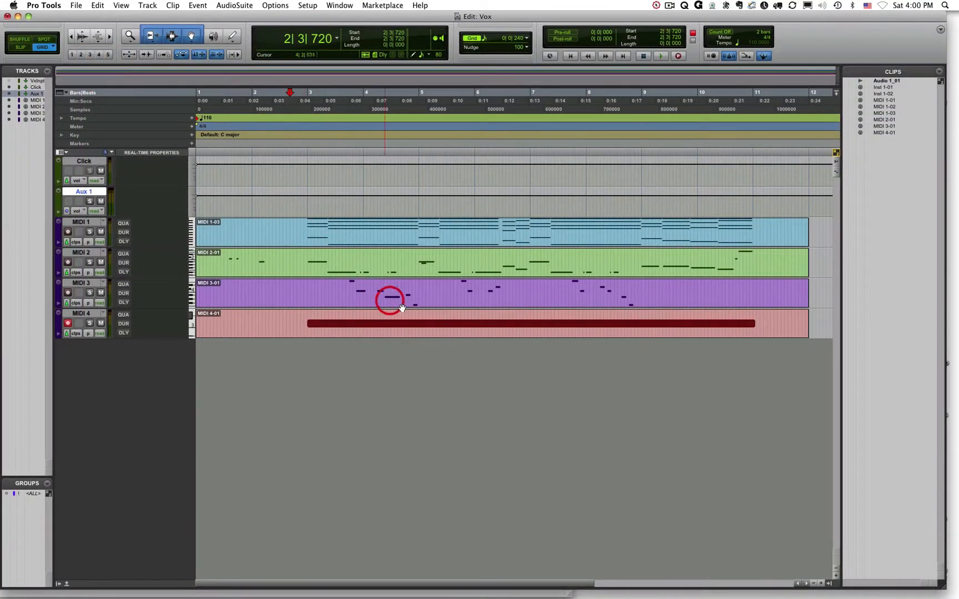
{"action": "double_click", "coordinate": [388, 271]}
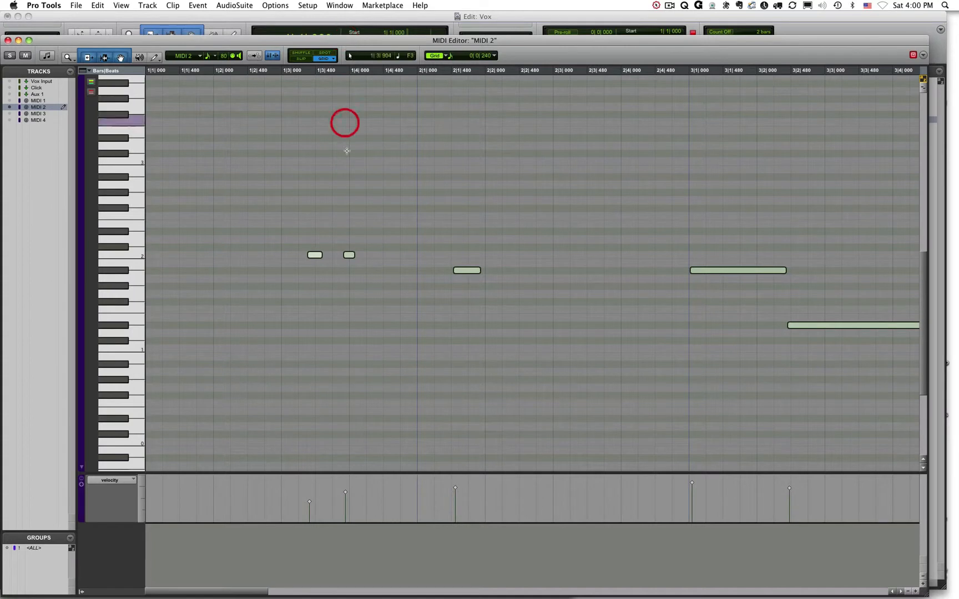
- Delete the three stray MIDI 2 notes before bar 3 and save the session
{"action": "left_click", "coordinate": [262, 154]}
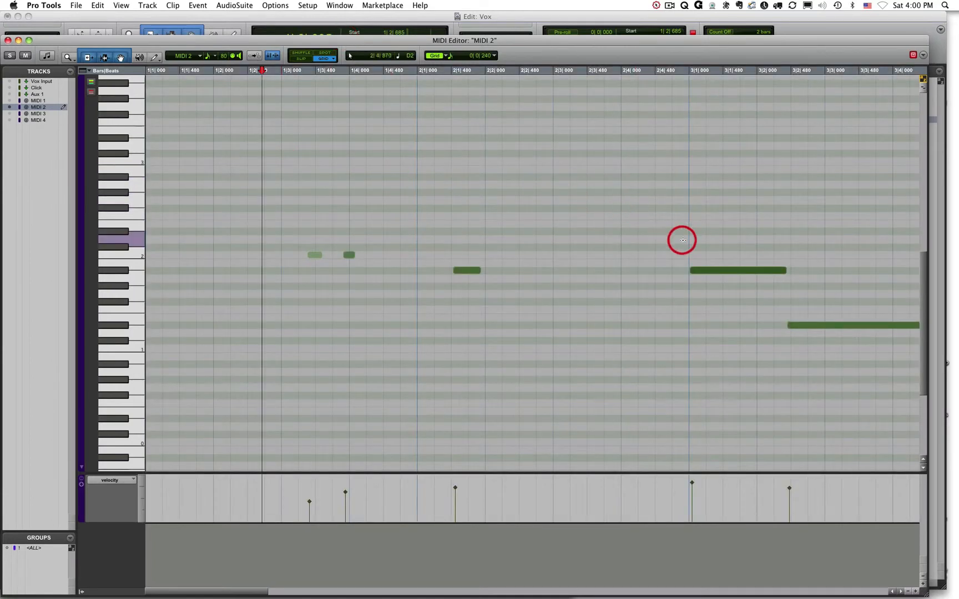
{"action": "left_click_drag", "start_coordinate": [252, 200], "coordinate": [575, 331]}
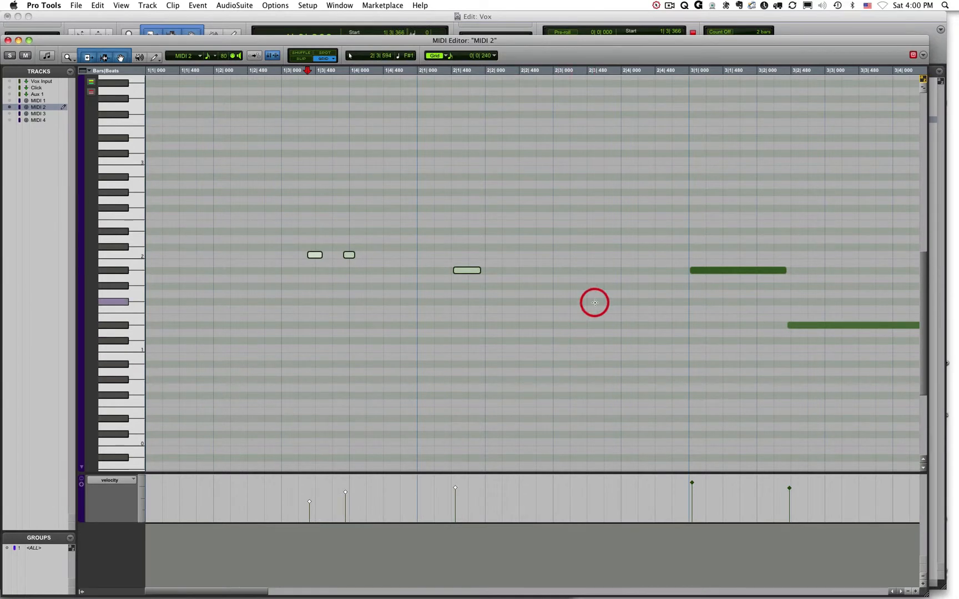
{"action": "key", "text": "BackSpace"}
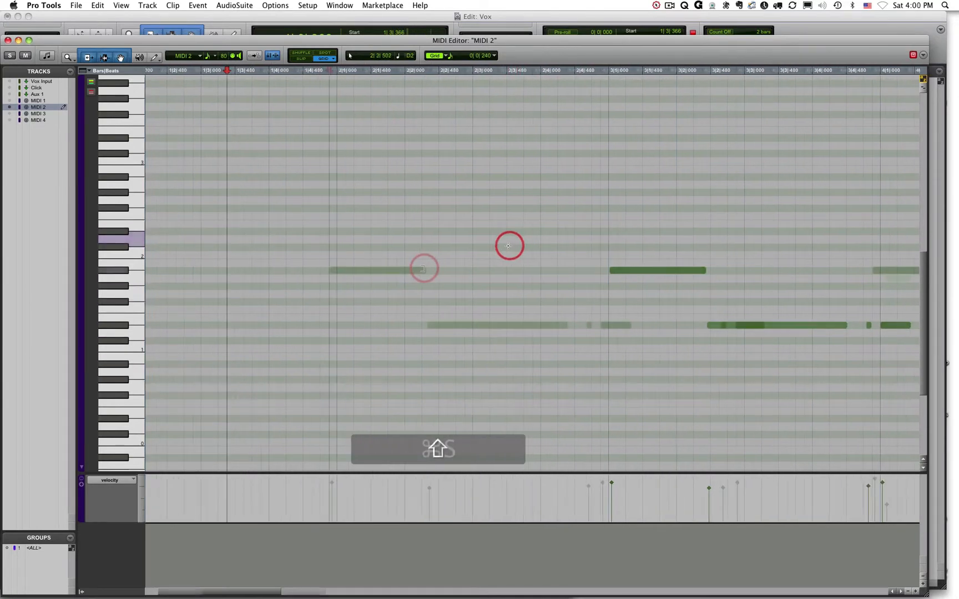
{"action": "key", "text": "super+s"}
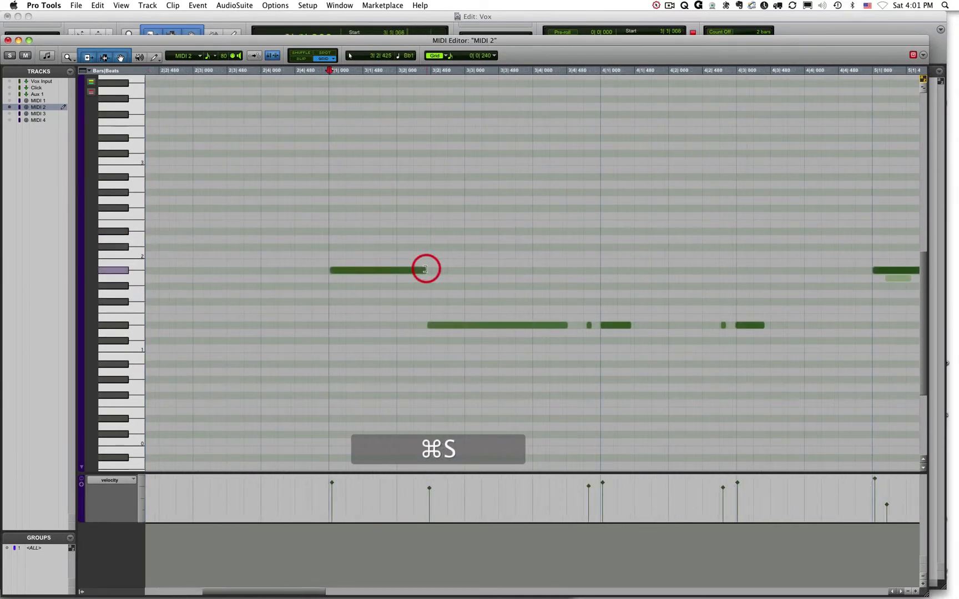
- Trim the first two bar 3 notes to meet at 3|2|480 and move the short pickup note to 3|4|720
{"action": "left_click_drag", "start_coordinate": [425, 269], "coordinate": [431, 269]}
{"action": "left_click_drag", "start_coordinate": [428, 325], "coordinate": [431, 325]}
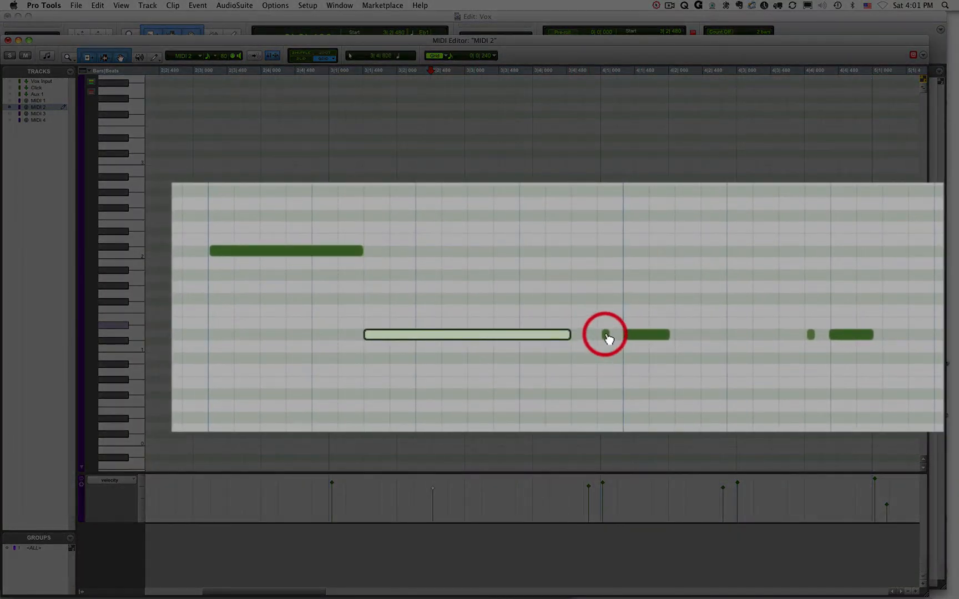
{"action": "left_click", "coordinate": [606, 336]}
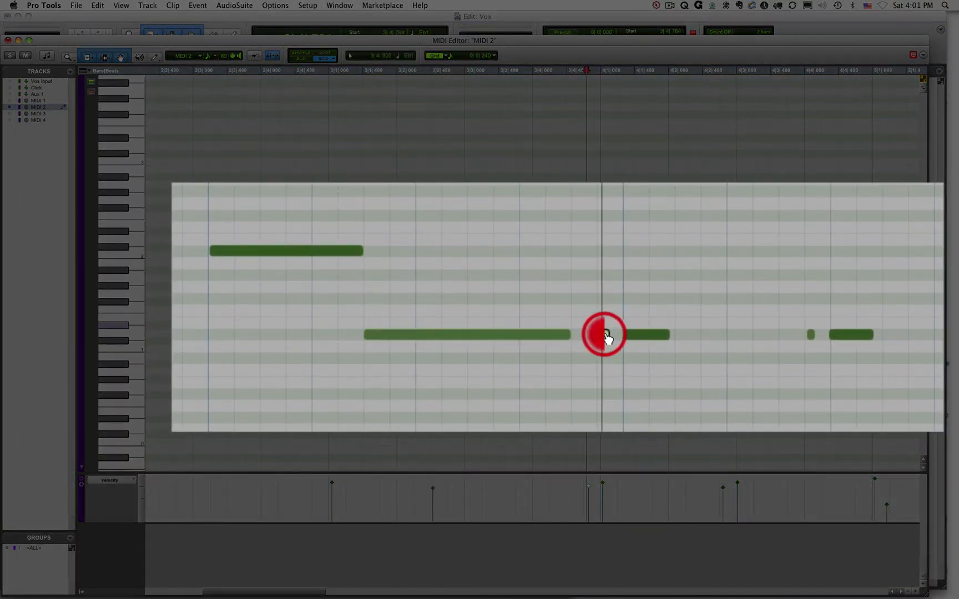
- Align the two longer bar 4 notes to 4|1|000–4|1|480 and 4|3|000–4|3|480, with the short note at 4|2|720
{"action": "left_click_drag", "start_coordinate": [626, 336], "coordinate": [674, 336]}
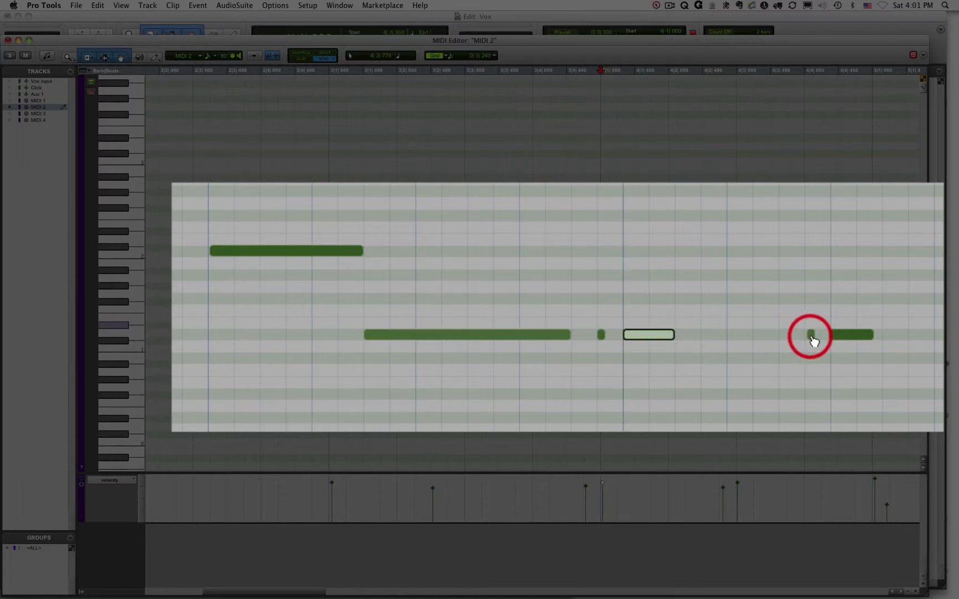
{"action": "left_click", "coordinate": [808, 336]}
{"action": "left_click", "coordinate": [832, 336]}
{"action": "left_click", "coordinate": [871, 336]}
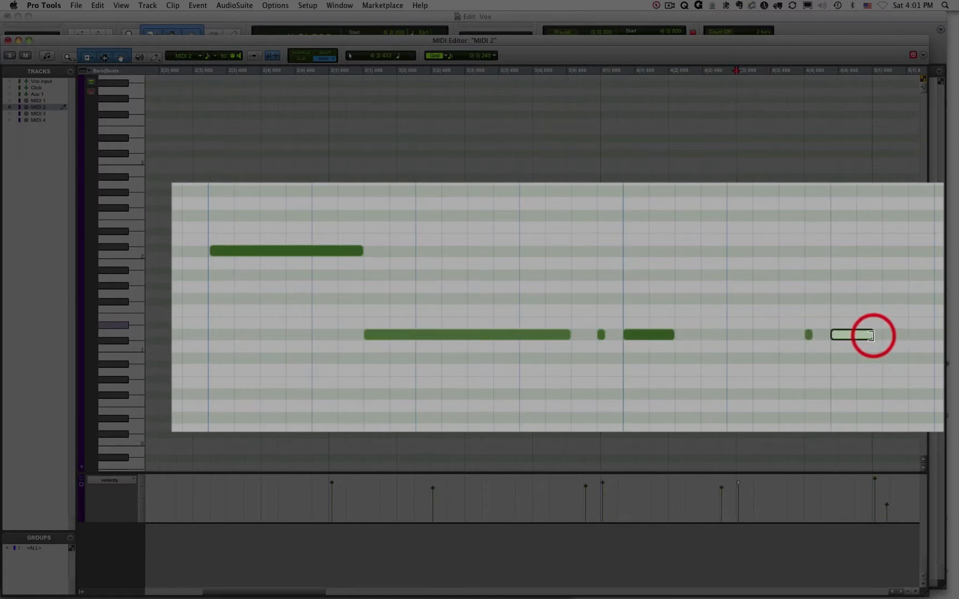
- Delete the stray short note just below the first note of bar 5
{"action": "scroll", "coordinate": [794, 312], "scroll_direction": "right", "scroll_amount": 6}
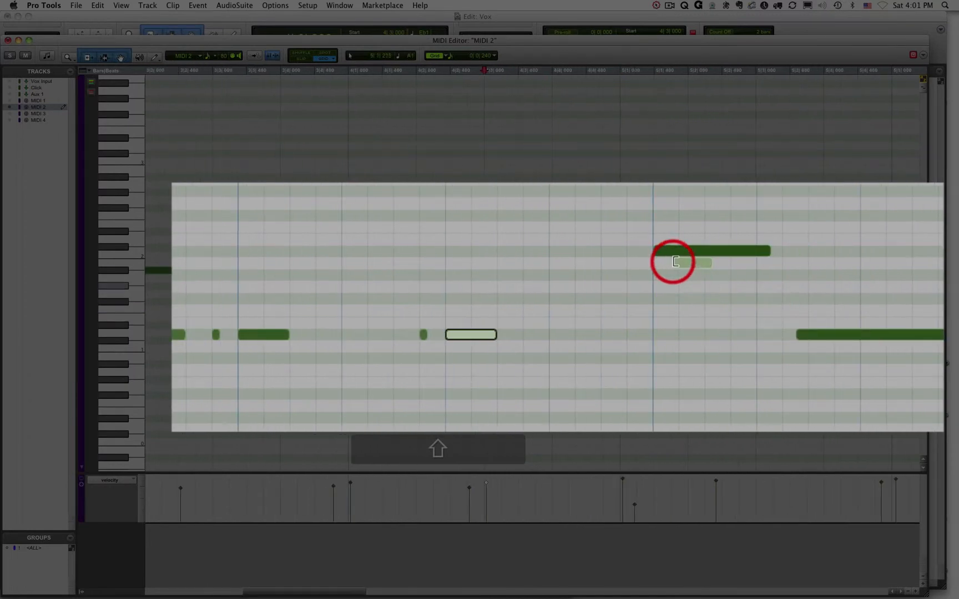
{"action": "left_click", "coordinate": [693, 263]}
{"action": "left_click", "coordinate": [649, 251]}
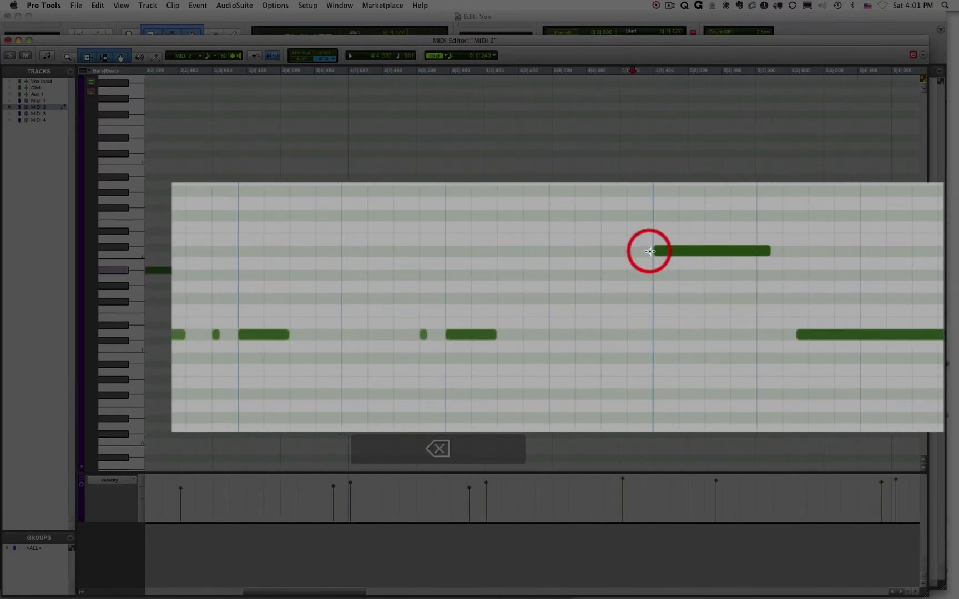
- Trim the first bar 5 note to span 5|1|000 to 5|2|480 and start the following low note at 5|2|480
{"action": "left_click_drag", "start_coordinate": [657, 251], "coordinate": [654, 251]}
{"action": "left_click", "coordinate": [760, 256]}
{"action": "left_click_drag", "start_coordinate": [766, 251], "coordinate": [805, 252]}
{"action": "left_click_drag", "start_coordinate": [806, 331], "coordinate": [808, 332]}
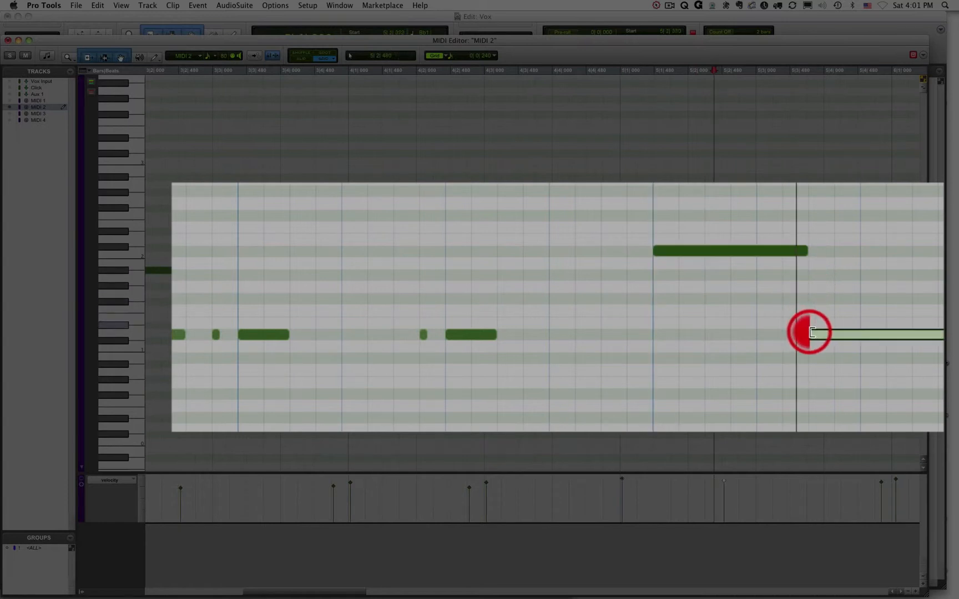
- Move the short pickup note before bar 6 to 5|4|720 and the long low note to 6|1|000
{"action": "scroll", "coordinate": [771, 336], "scroll_direction": "right", "scroll_amount": 6}
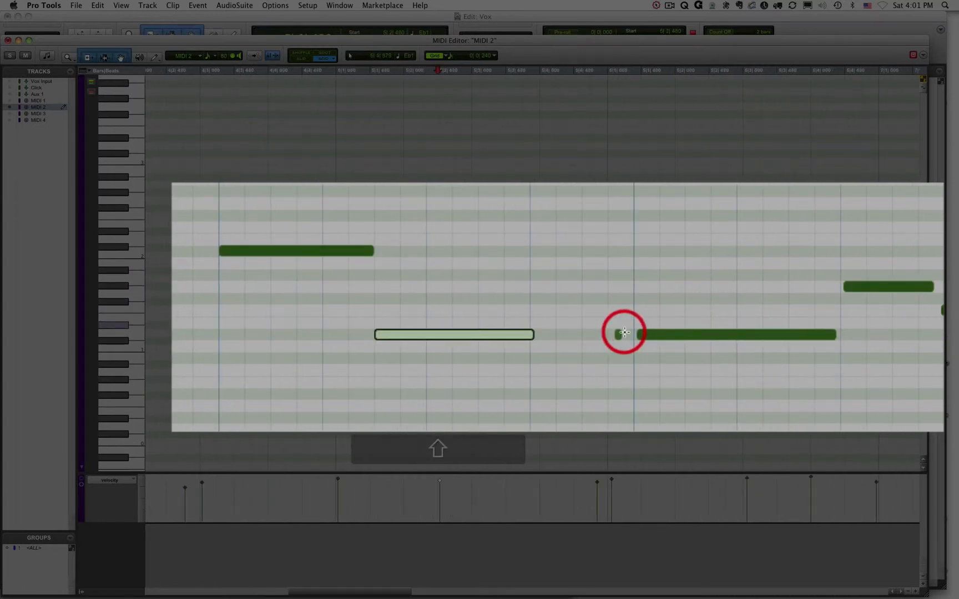
{"action": "left_click_drag", "start_coordinate": [619, 334], "coordinate": [610, 334]}
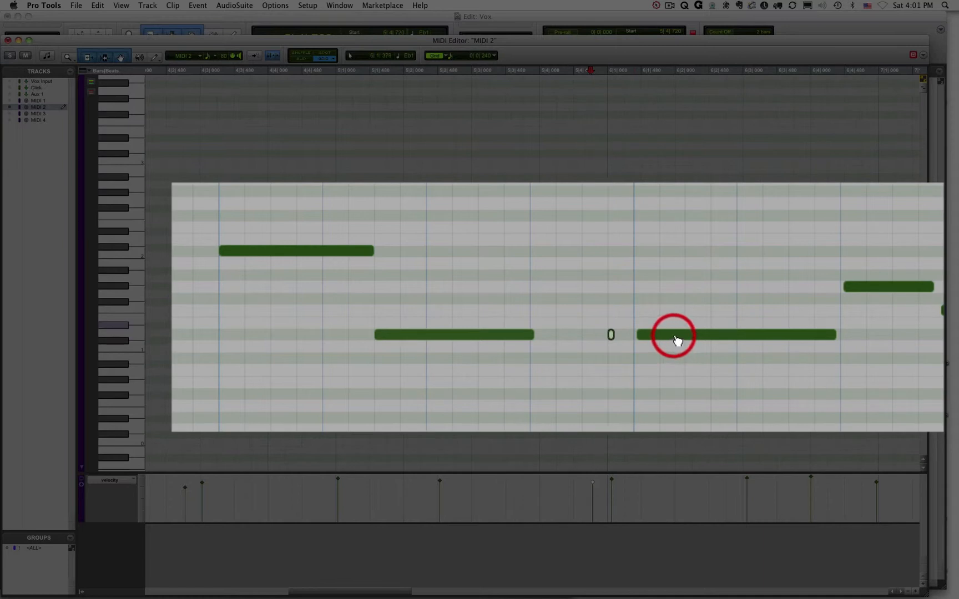
{"action": "left_click_drag", "start_coordinate": [676, 336], "coordinate": [673, 335]}
- Extend the long bar 6 note to 6|3|000 and trim the next higher note to span 6|3|000 to 6|4|000
{"action": "scroll", "coordinate": [711, 336], "scroll_direction": "right", "scroll_amount": 4}
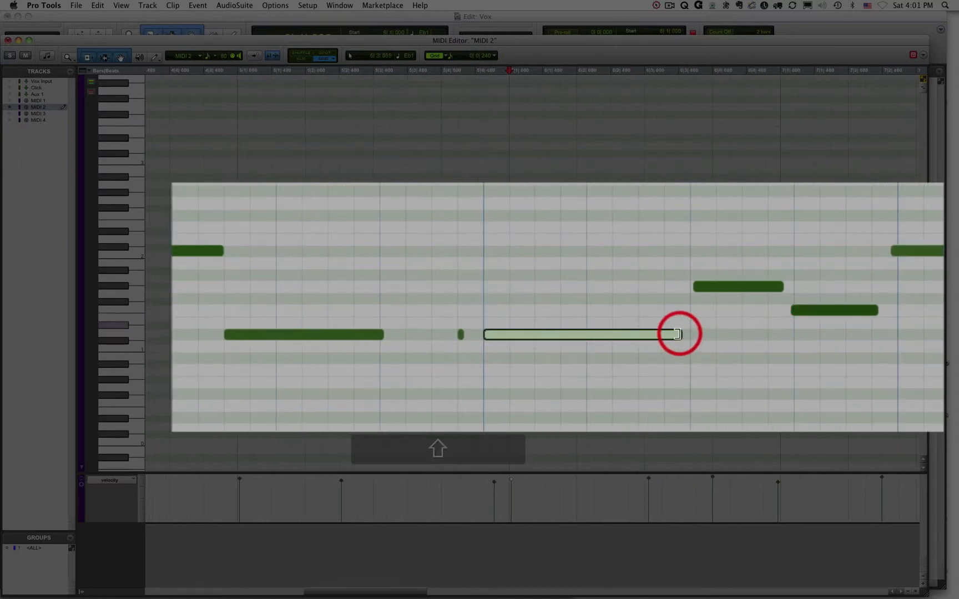
{"action": "left_click_drag", "start_coordinate": [695, 286], "coordinate": [690, 287]}
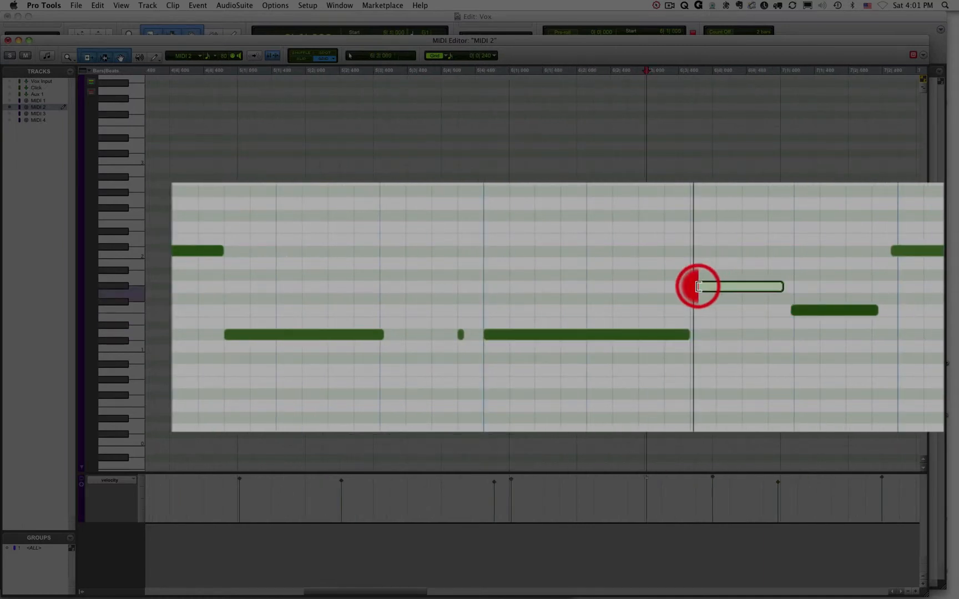
{"action": "left_click_drag", "start_coordinate": [778, 287], "coordinate": [794, 286]}
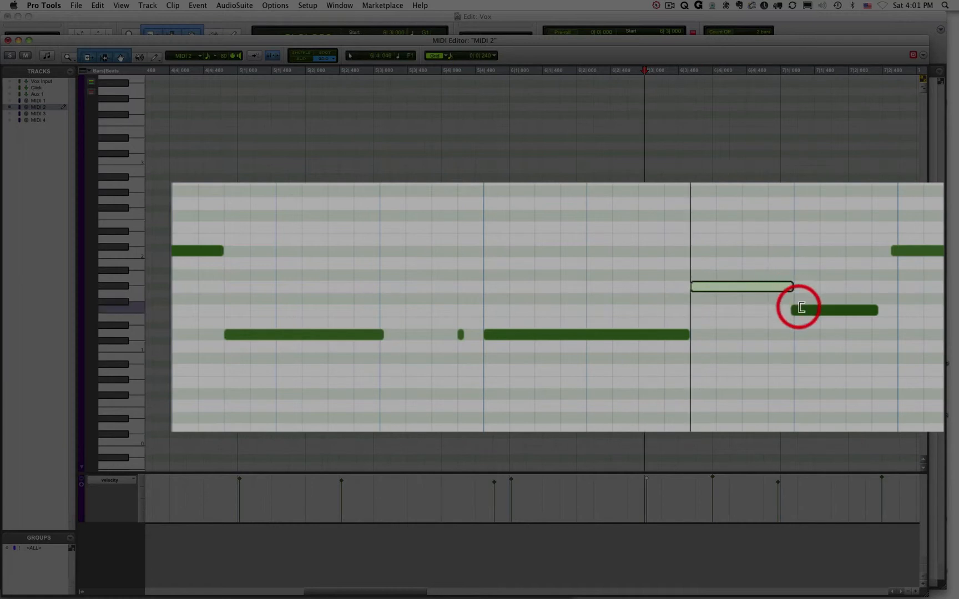
- Trim the last bar 6 note to span 6|4|000 to 7|1|000 and start the first bar 7 note at 7|1|000
{"action": "left_click", "coordinate": [798, 310]}
{"action": "left_click_drag", "start_coordinate": [888, 310], "coordinate": [900, 310]}
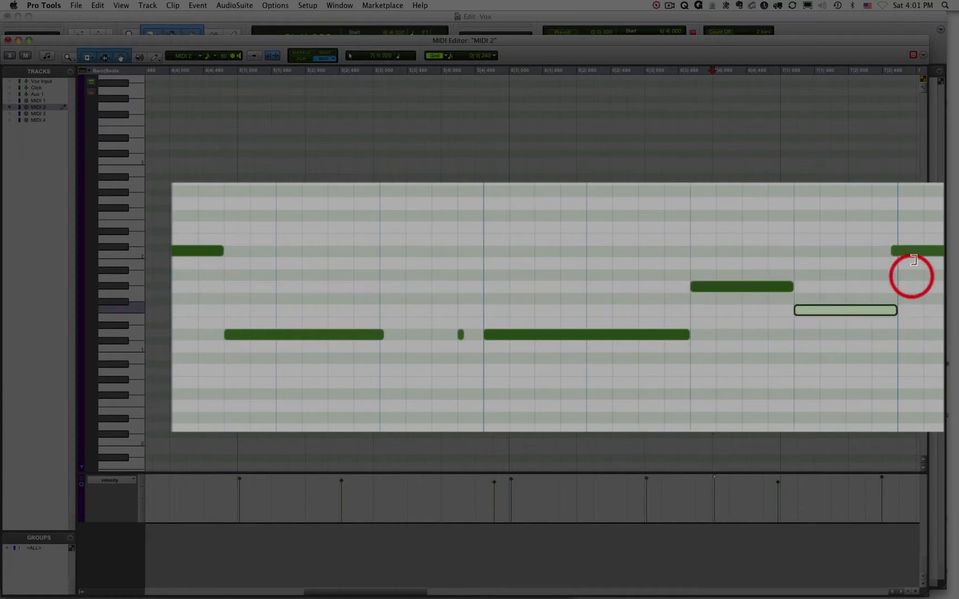
{"action": "left_click_drag", "start_coordinate": [899, 249], "coordinate": [898, 250]}
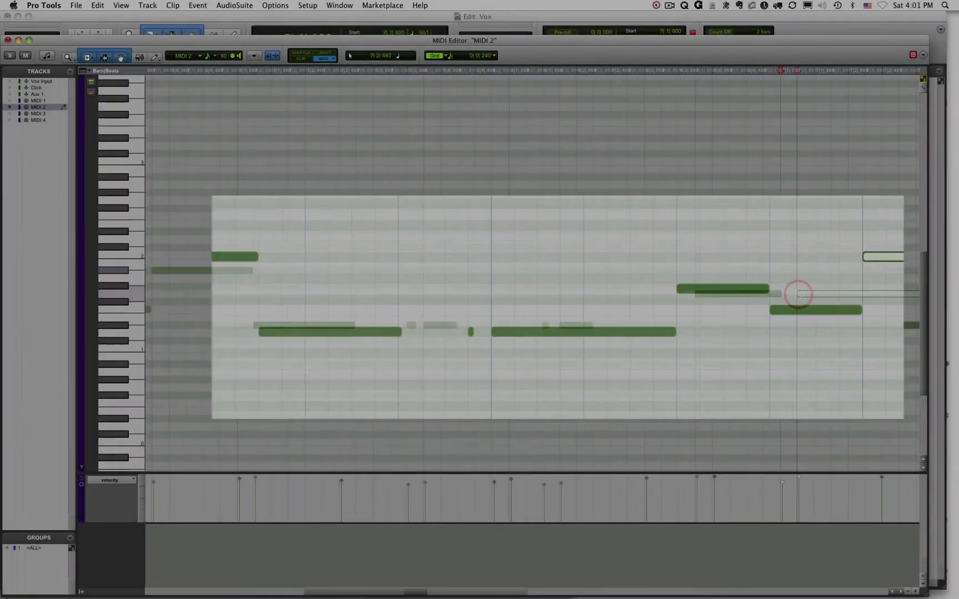
- Extend the second bar 9 note to 9|4|480 and trim the following note to span 9|4|480 to 10|2|480
{"action": "scroll", "coordinate": [792, 303], "scroll_direction": "right", "scroll_amount": 5}
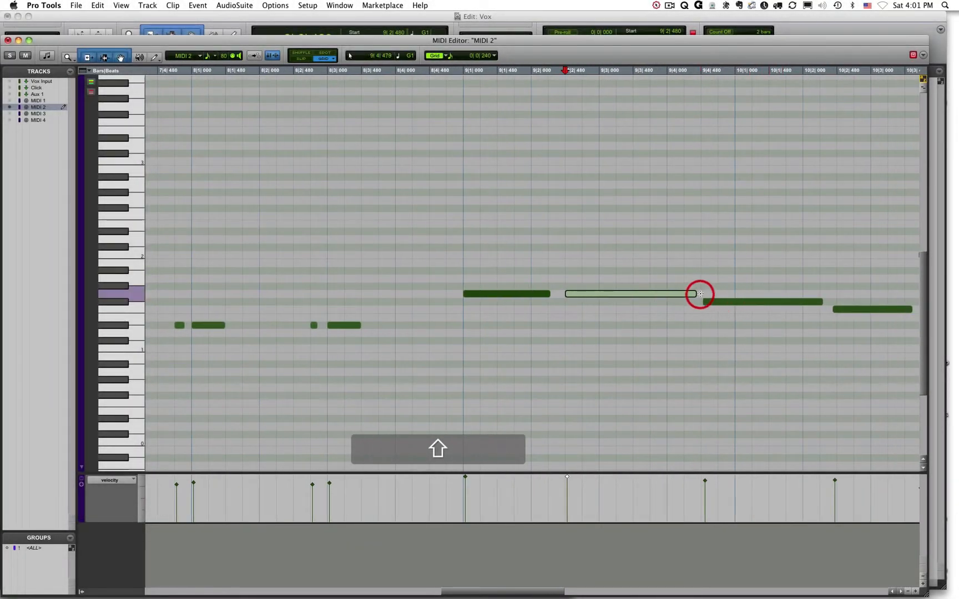
{"action": "left_click_drag", "start_coordinate": [704, 301], "coordinate": [701, 302]}
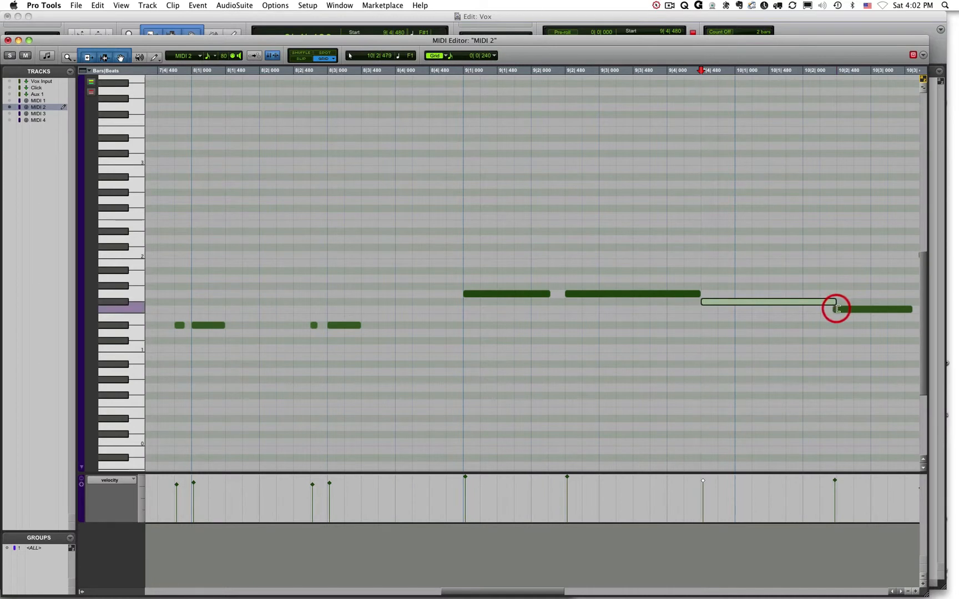
- Align the last three notes of bar 10 to start at 10|2|480, 10|3|720 and 10|4|000, and save the session
{"action": "left_click", "coordinate": [837, 309]}
{"action": "scroll", "coordinate": [822, 313], "scroll_direction": "right", "scroll_amount": 5}
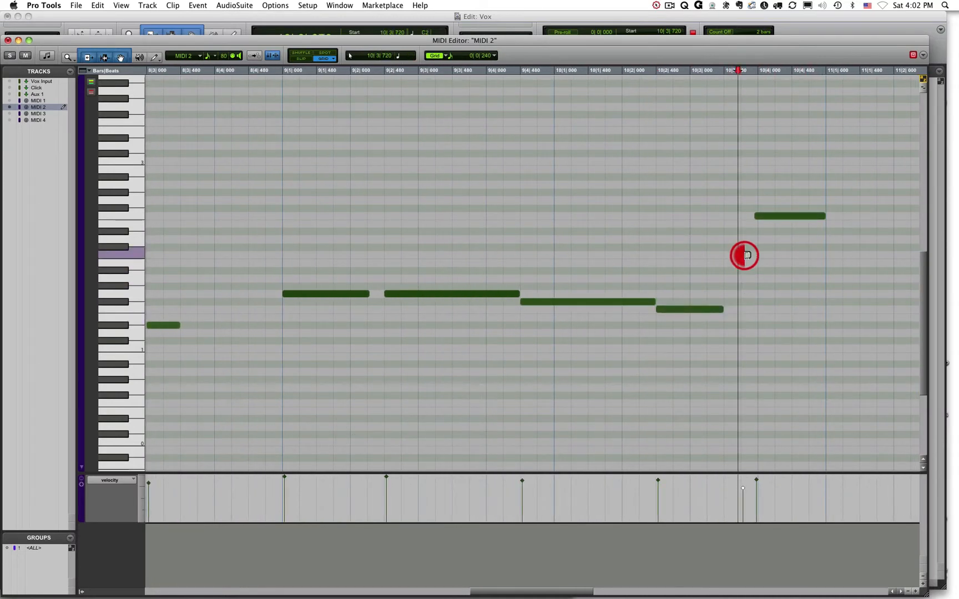
{"action": "left_click_drag", "start_coordinate": [755, 216], "coordinate": [759, 215]}
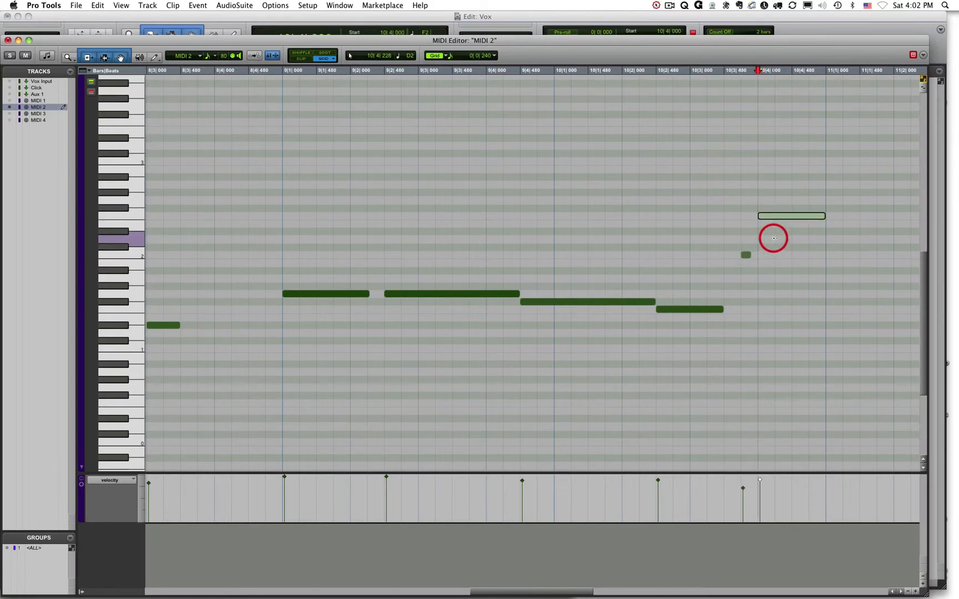
{"action": "key", "text": "super+s"}
- Close the MIDI 2 editor and mute the MIDI 3 and MIDI 4 tracks
{"action": "key", "text": "KP_Enter"}
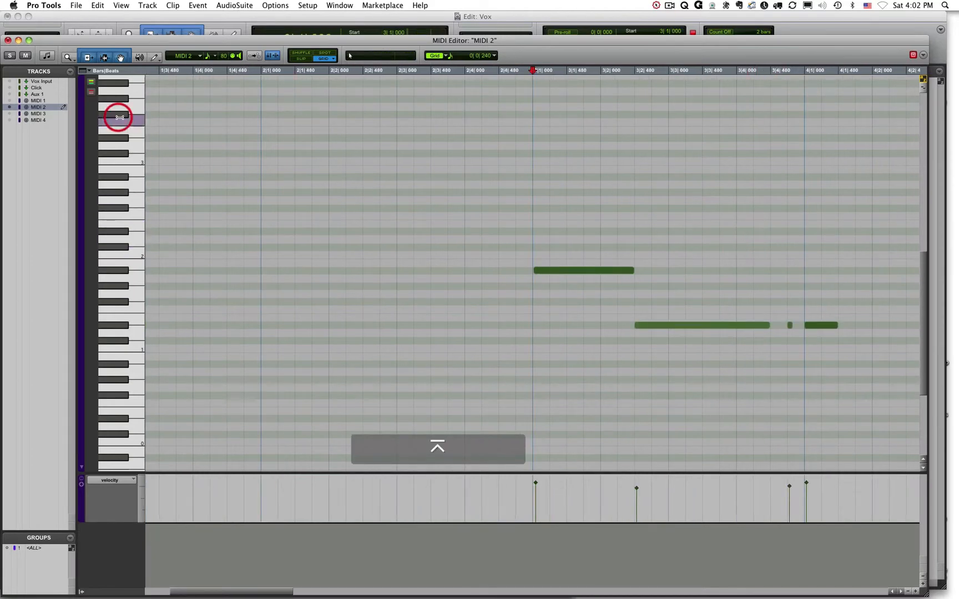
{"action": "left_click", "coordinate": [25, 54]}
{"action": "left_click", "coordinate": [8, 40]}
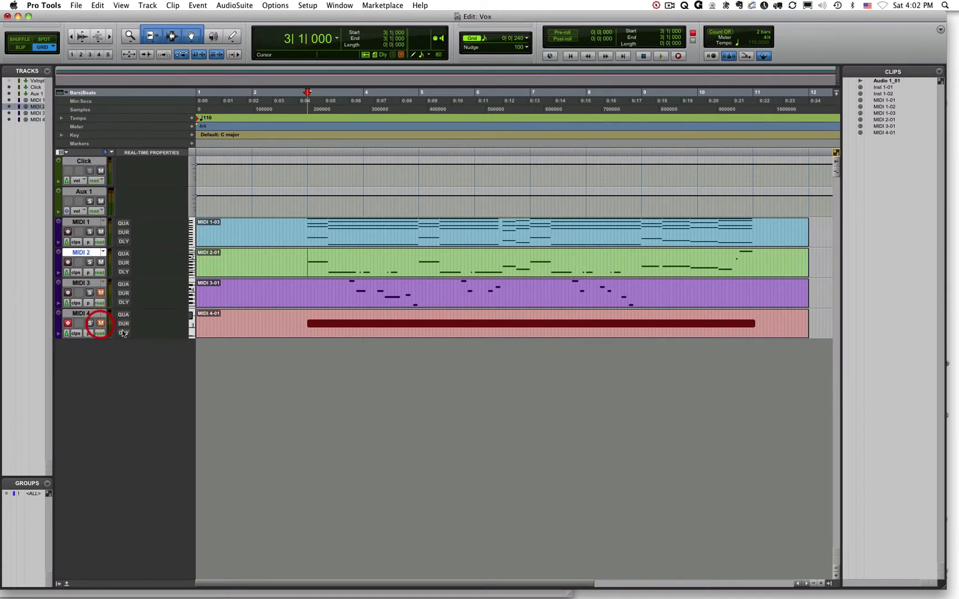
- Reopen the MIDI 2 clip in the MIDI Editor and play it back from 3|1|000
{"action": "double_click", "coordinate": [307, 270]}
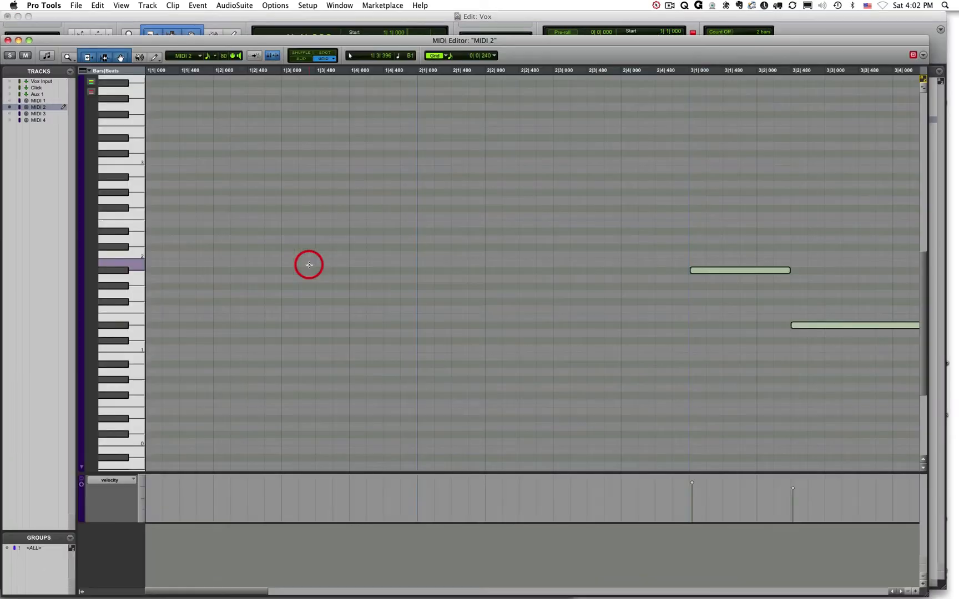
{"action": "key", "text": "KP_2"}
{"action": "key", "text": "KP_Enter"}
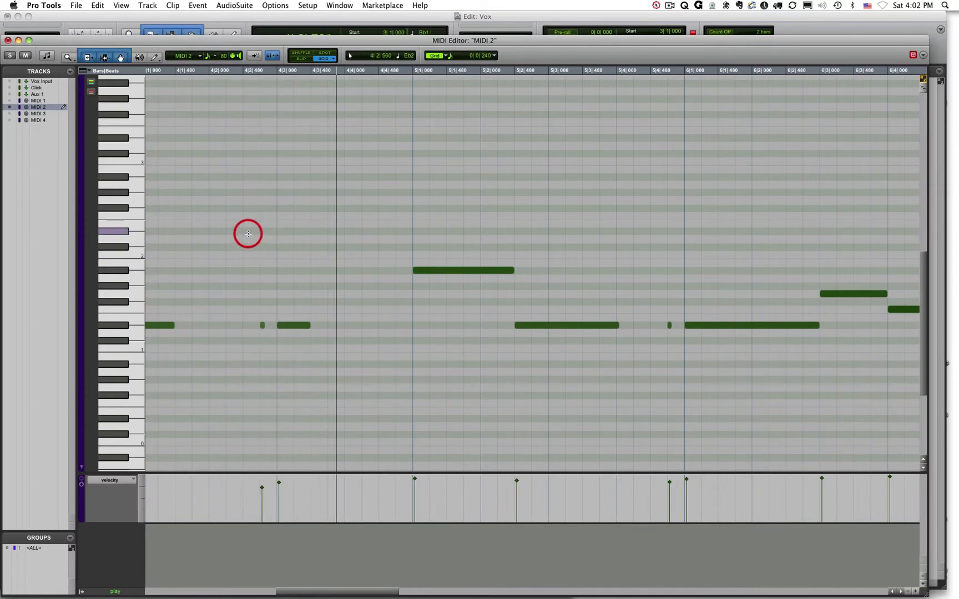
- Save the session and shorten the long low note in bar 6 so it ends at 6|2|480
{"action": "key", "text": "super+s"}
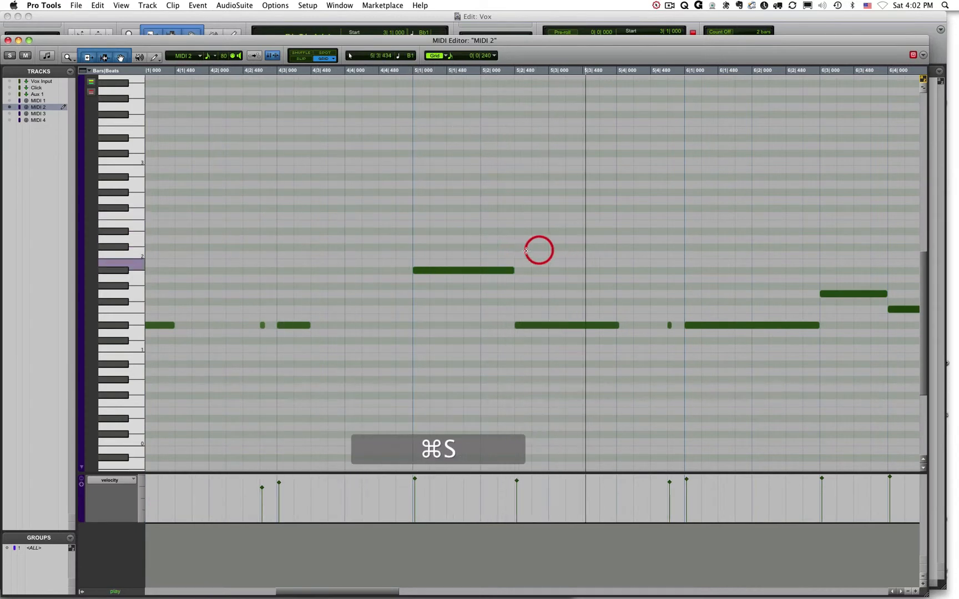
{"action": "scroll", "coordinate": [512, 249], "scroll_direction": "right", "scroll_amount": 5}
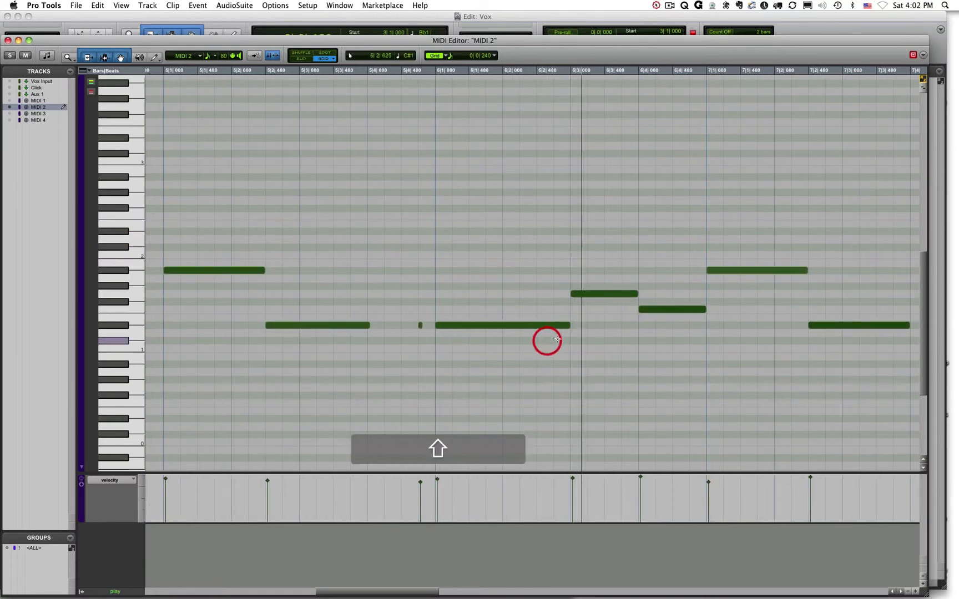
{"action": "left_click_drag", "start_coordinate": [568, 325], "coordinate": [533, 325]}
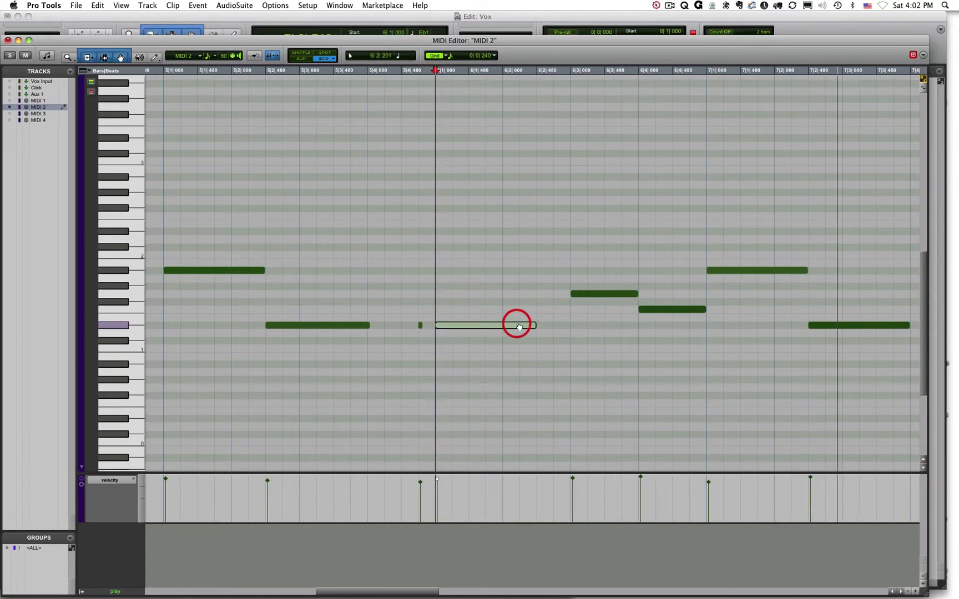
- Try raising the first note of bar 9 by one semitone and audition it from bar 8
{"action": "scroll", "coordinate": [488, 288], "scroll_direction": "right", "scroll_amount": 10}
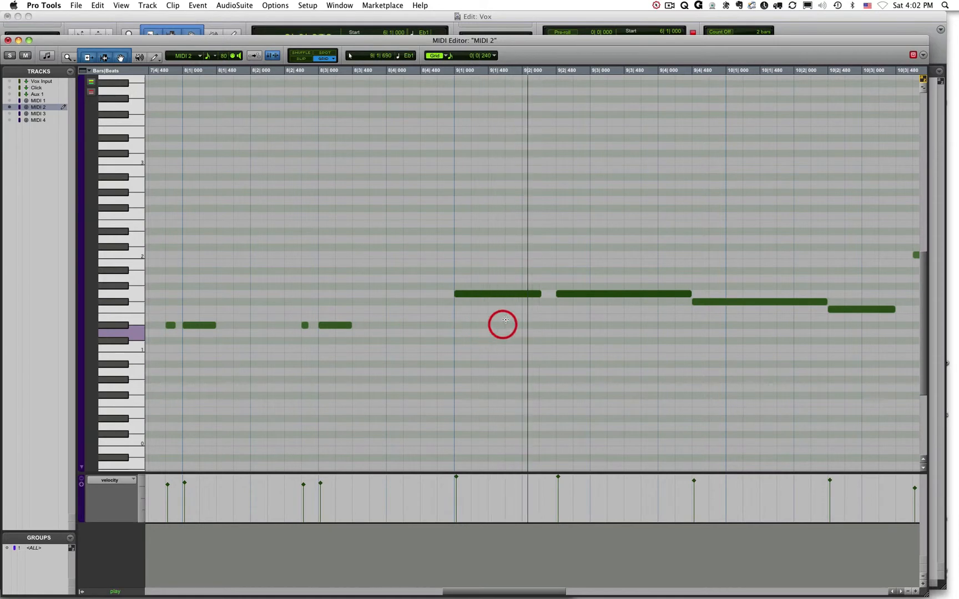
{"action": "key", "text": "space"}
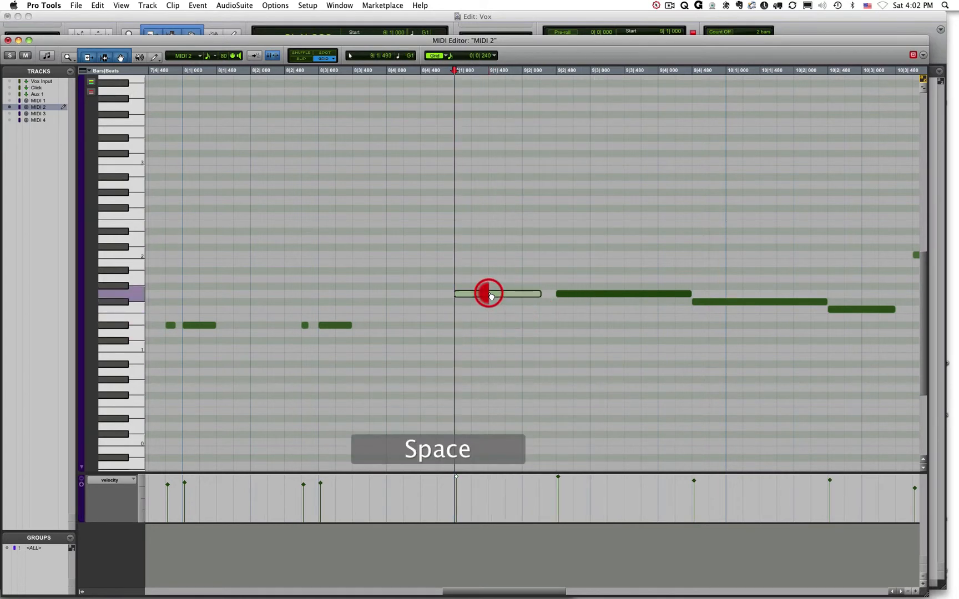
{"action": "left_click_drag", "start_coordinate": [491, 297], "coordinate": [490, 291]}
{"action": "left_click", "coordinate": [227, 194]}
{"action": "key", "text": "space"}
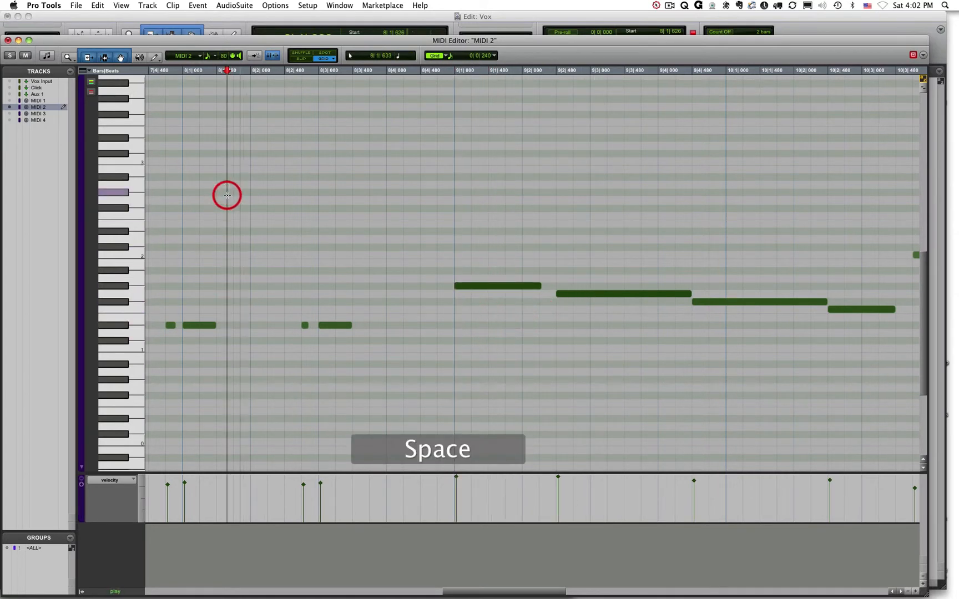
{"action": "key", "text": "cmd+s"}
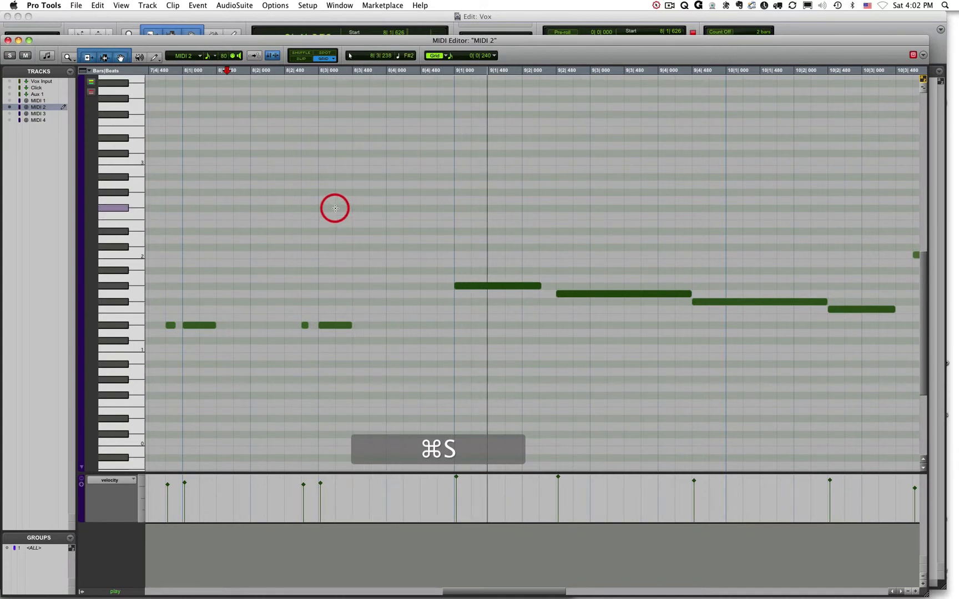
- Raise the first note of bar 9 to A1, play it back from bar 8 and save the session
{"action": "key", "text": "space"}
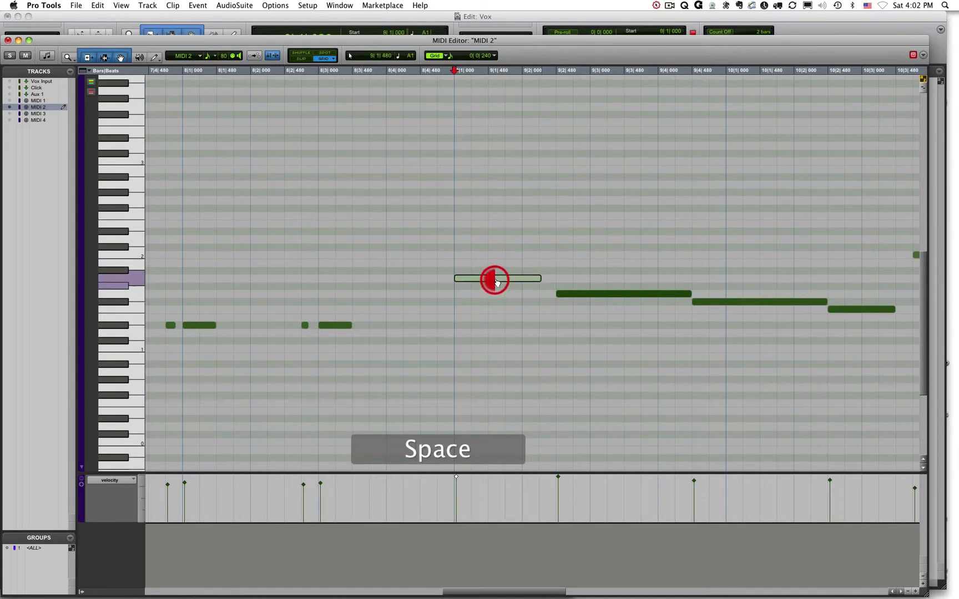
{"action": "left_click", "coordinate": [248, 216]}
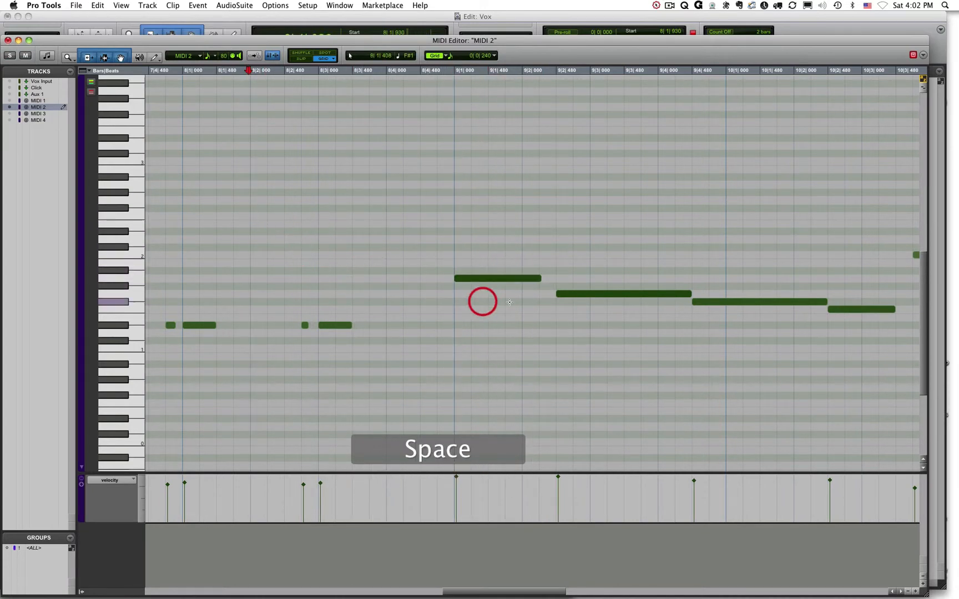
{"action": "left_click", "coordinate": [575, 294]}
{"action": "left_click", "coordinate": [322, 227]}
{"action": "key", "text": "space"}
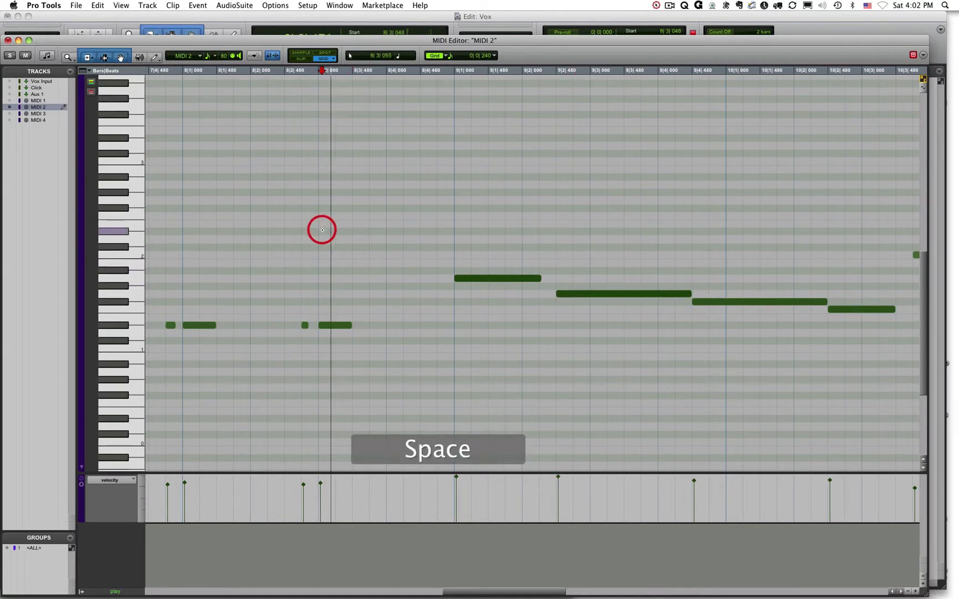
{"action": "key", "text": "super+s"}
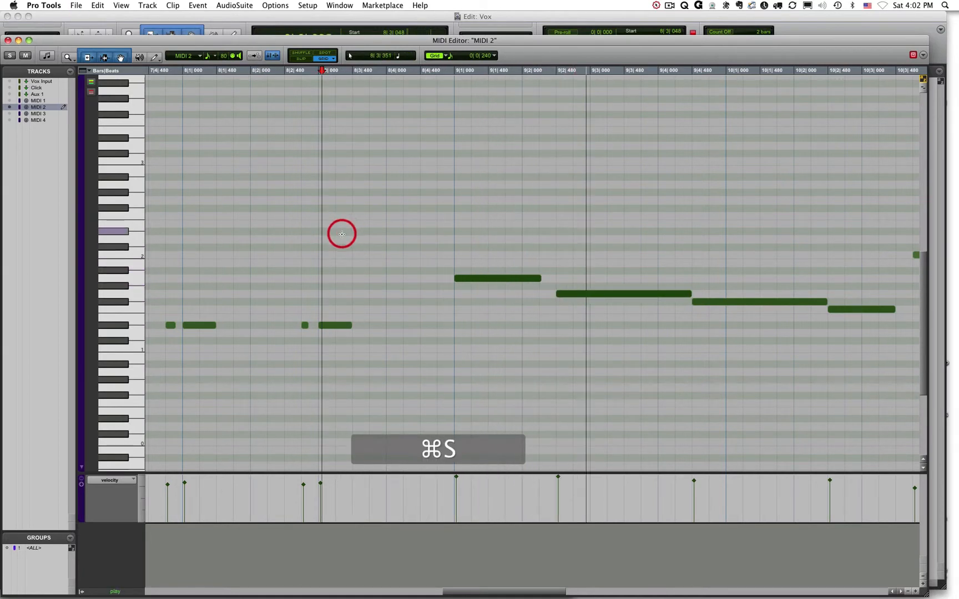
- Extend the first note of bar 9 to 9|2|480, audition the change and save the session
{"action": "key", "text": "space"}
{"action": "left_click_drag", "start_coordinate": [539, 280], "coordinate": [556, 281]}
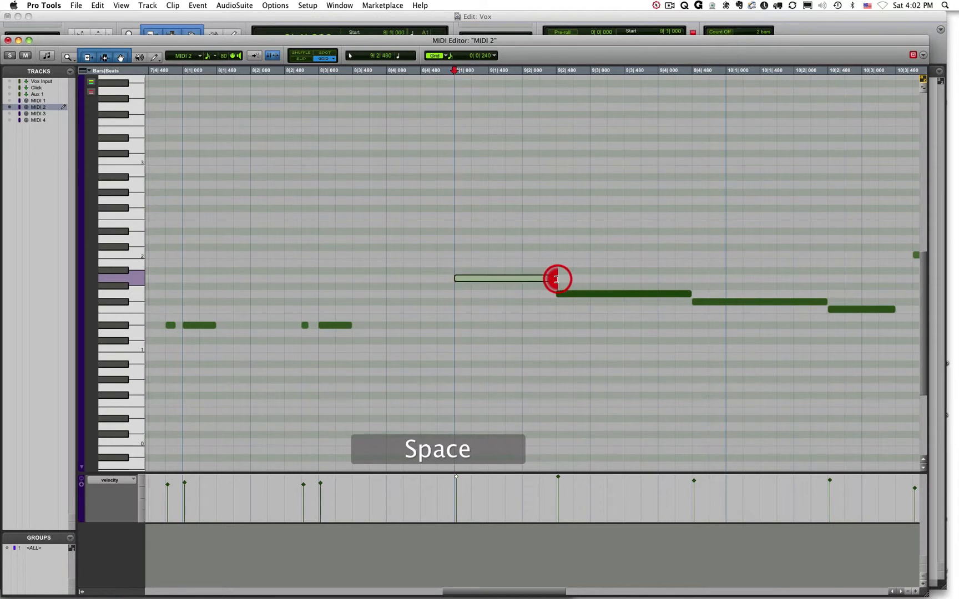
{"action": "left_click", "coordinate": [344, 189]}
{"action": "key", "text": "space"}
{"action": "key", "text": "super+s"}
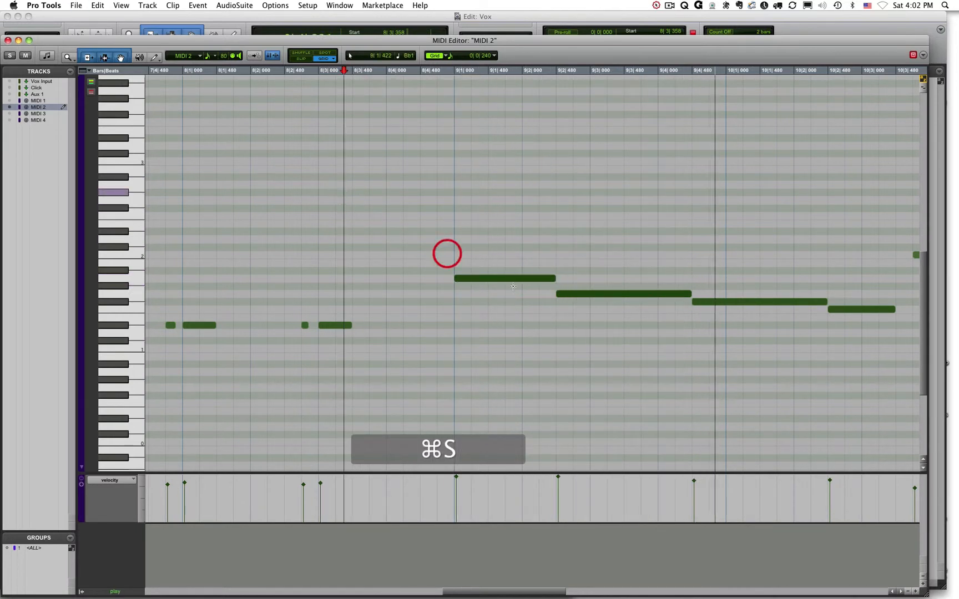
- Listen through the end of the MIDI 2 part in bars 9 and 10 and save the session
{"action": "scroll", "coordinate": [524, 302], "scroll_direction": "right", "scroll_amount": 6, "text": "shift"}
{"action": "scroll", "coordinate": [524, 302], "scroll_direction": "right", "scroll_amount": 3, "text": "shift"}
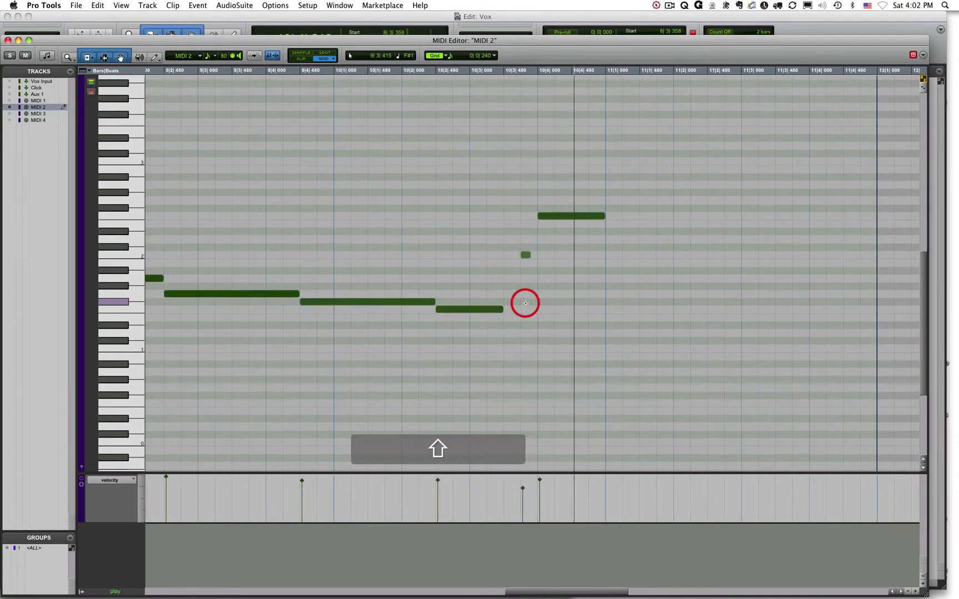
{"action": "key", "text": "super+s"}
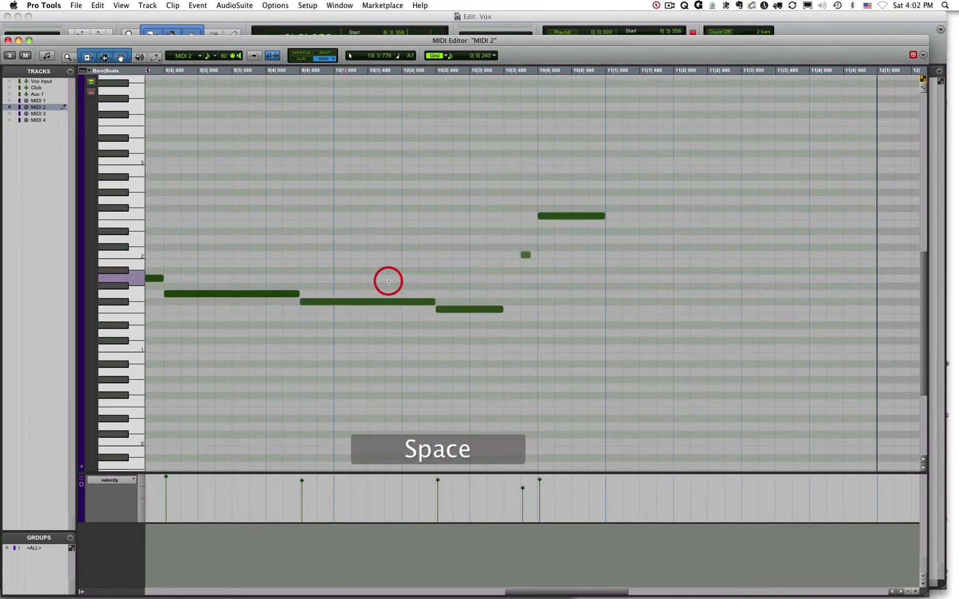
{"action": "key", "text": "r"}
- Unmute MIDI 3 and open its clip in the MIDI Editor for playback from just before bar 3
{"action": "left_click", "coordinate": [8, 40]}
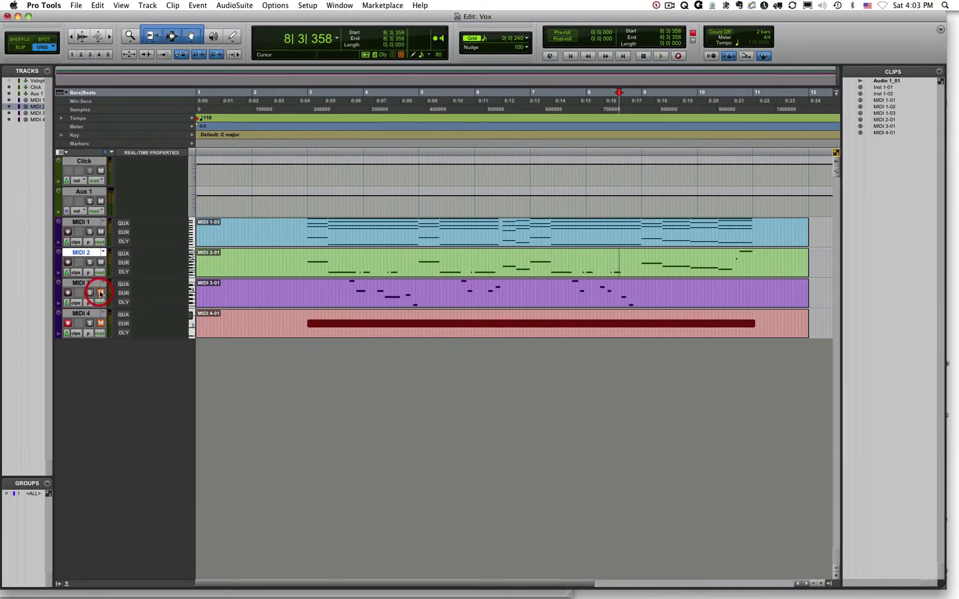
{"action": "double_click", "coordinate": [372, 301]}
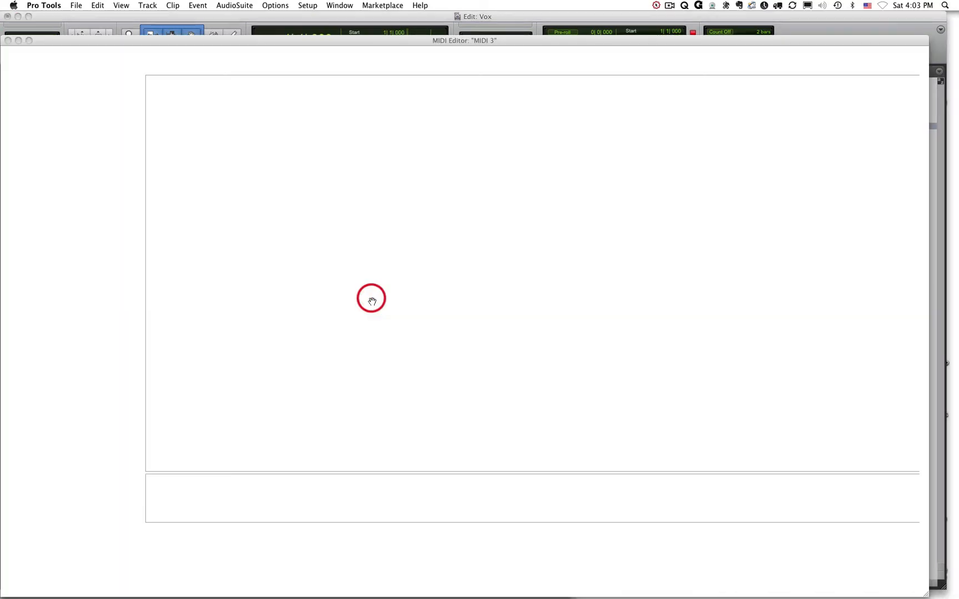
{"action": "left_click", "coordinate": [351, 192]}
{"action": "key", "text": "space"}
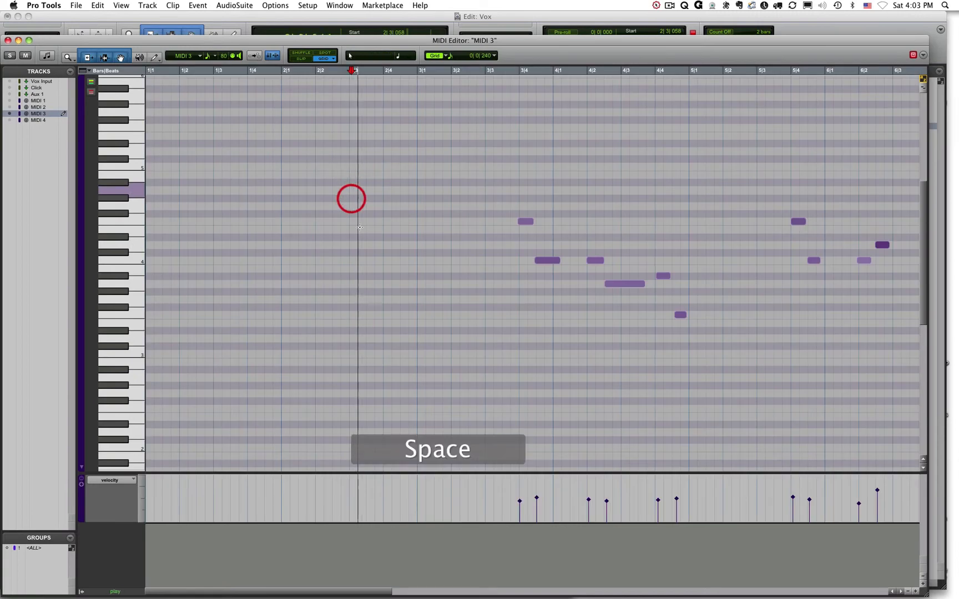
{"action": "key", "text": "super+s"}
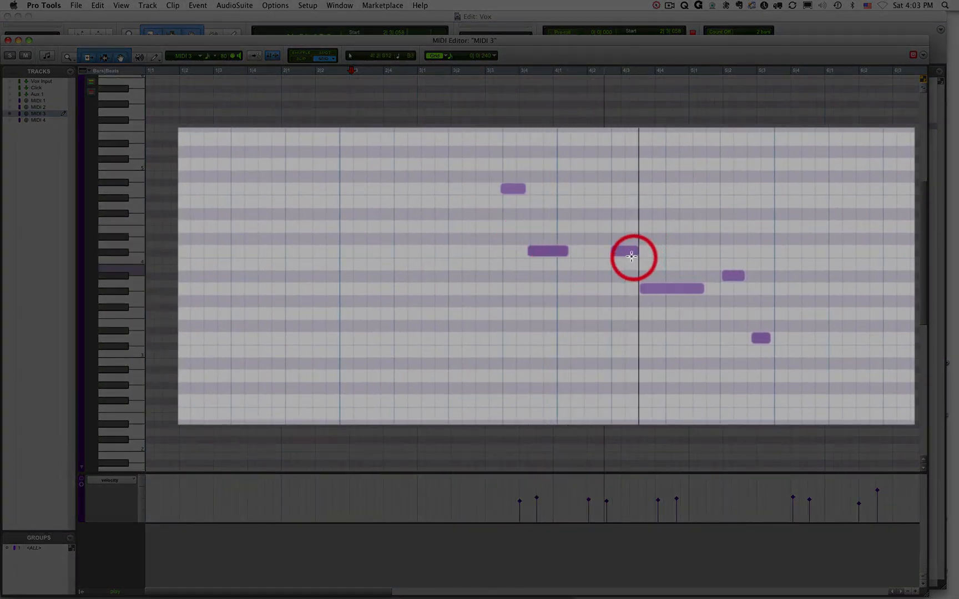
- Move the first two MIDI 3 notes to 3|4|000 and 3|4|480 and play them back
{"action": "key", "text": "space"}
{"action": "left_click", "coordinate": [506, 189]}
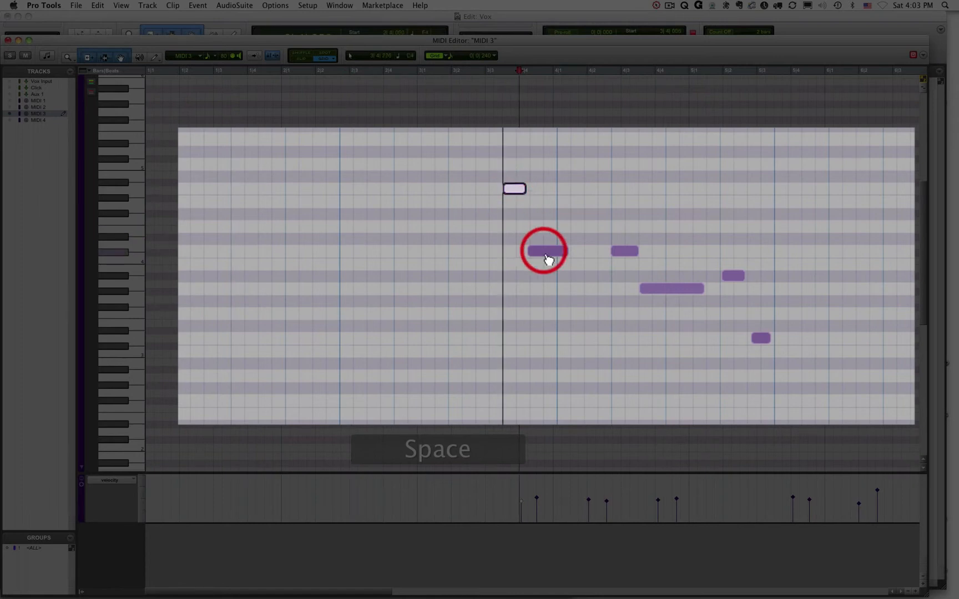
{"action": "left_click", "coordinate": [476, 118]}
{"action": "key", "text": "space"}
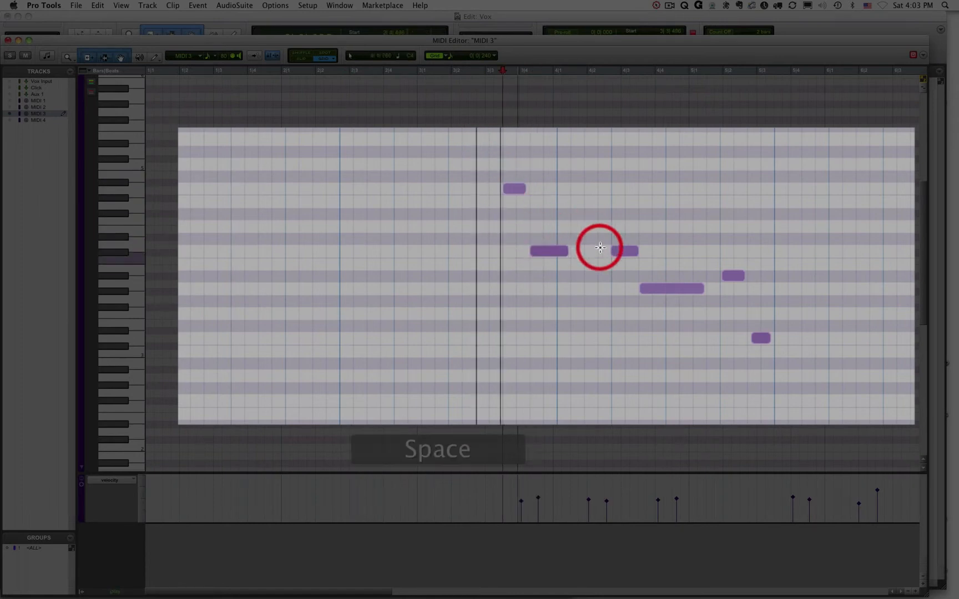
- Raise the first full bar 4 note to D4 with its start at 4|2|000, and play it back
{"action": "key", "text": "space"}
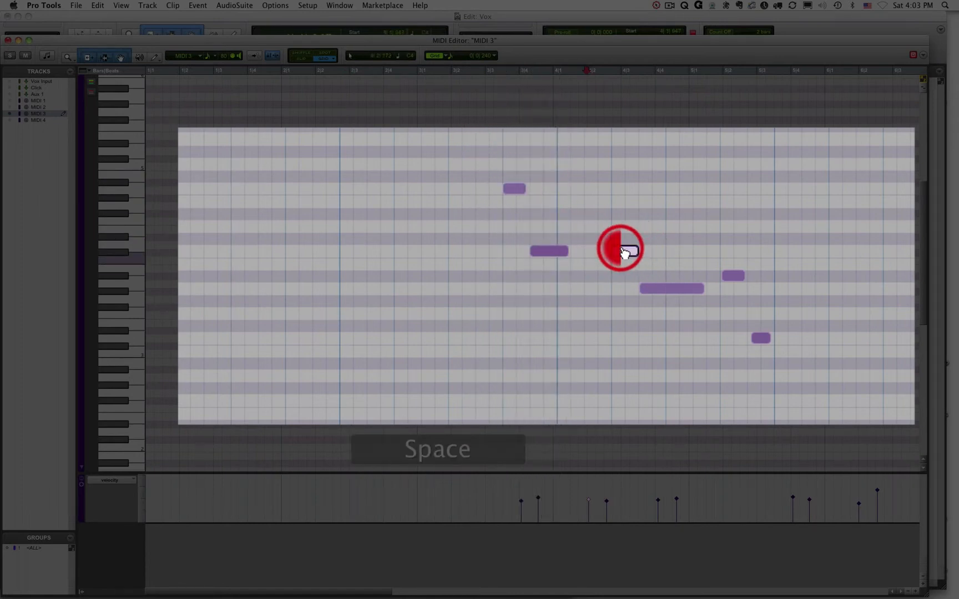
{"action": "left_click_drag", "start_coordinate": [625, 254], "coordinate": [625, 235]}
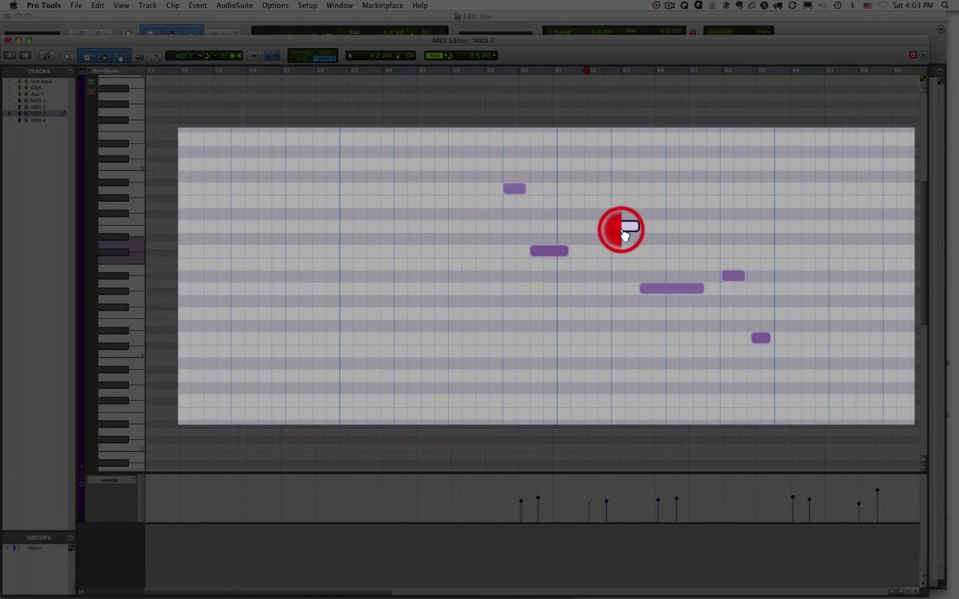
{"action": "left_click", "coordinate": [475, 148]}
{"action": "key", "text": "space"}
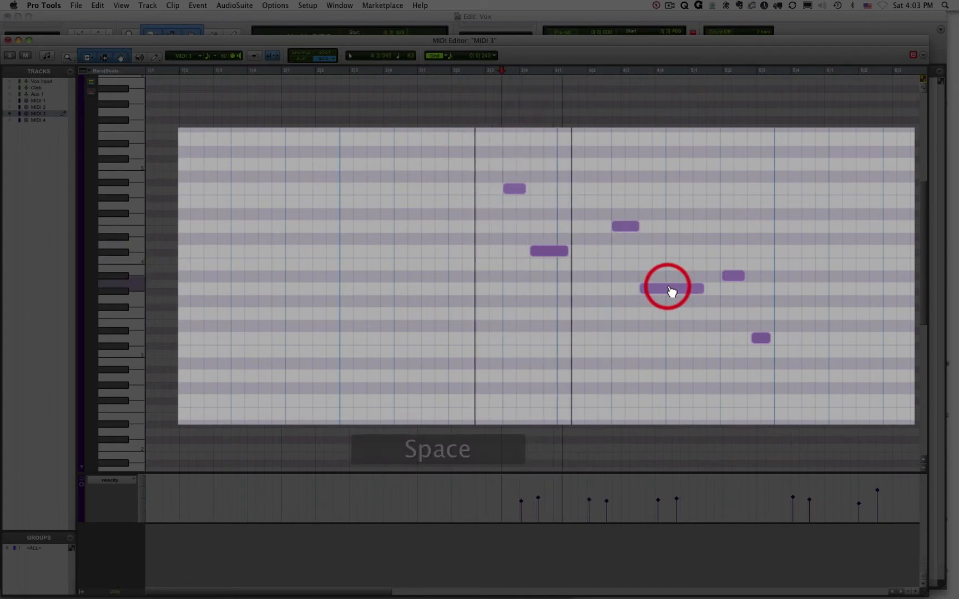
- Raise the long note in bar 4 by one semitone to Bb3 and play the phrase back
{"action": "left_click", "coordinate": [666, 291]}
{"action": "left_click_drag", "start_coordinate": [667, 292], "coordinate": [666, 280]}
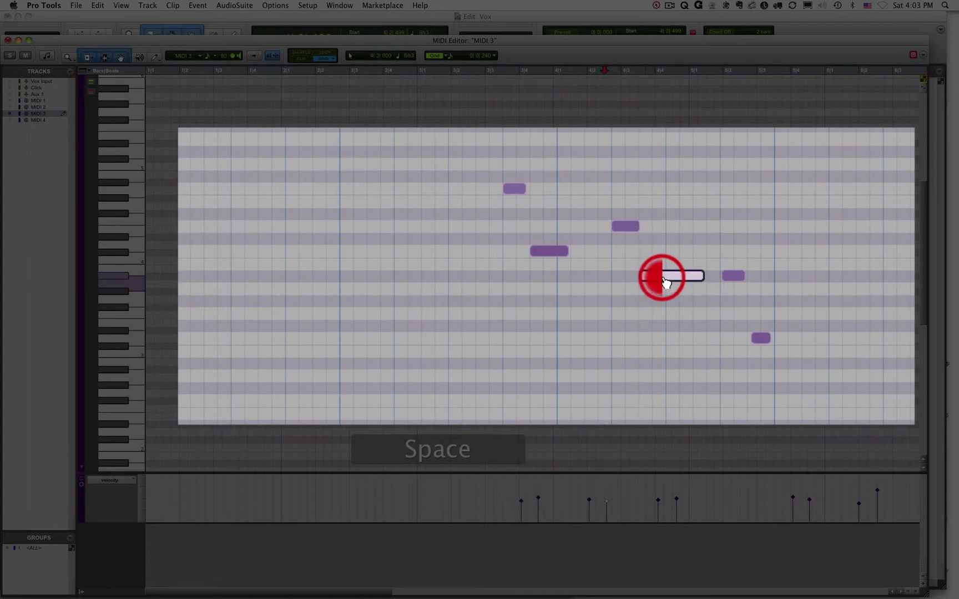
{"action": "left_click", "coordinate": [415, 146]}
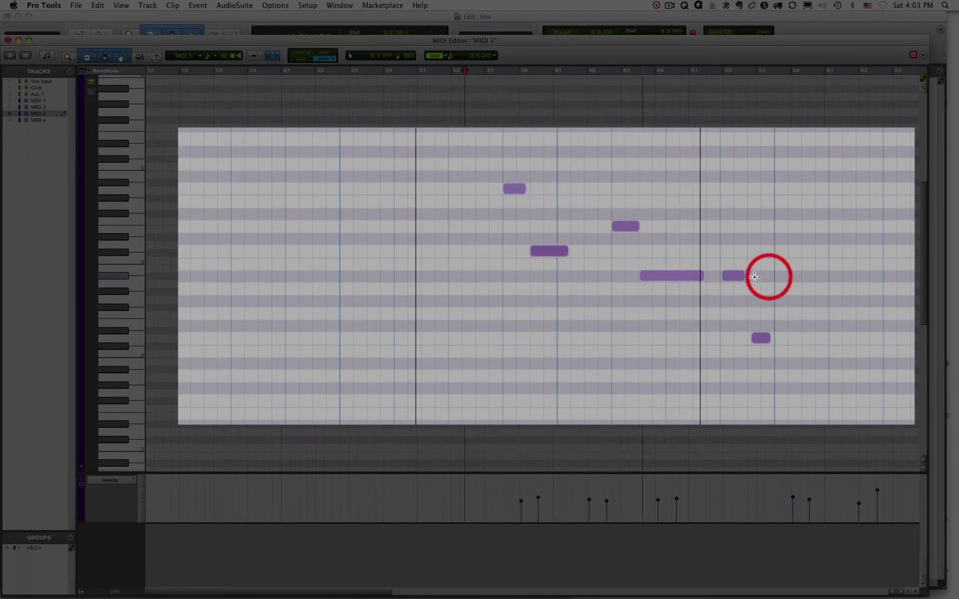
{"action": "key", "text": "space"}
- Raise the next short note to C4 at 4|4|000, move the last bar 4 note to 4|4|480, and audition and save
{"action": "left_click_drag", "start_coordinate": [733, 275], "coordinate": [732, 250]}
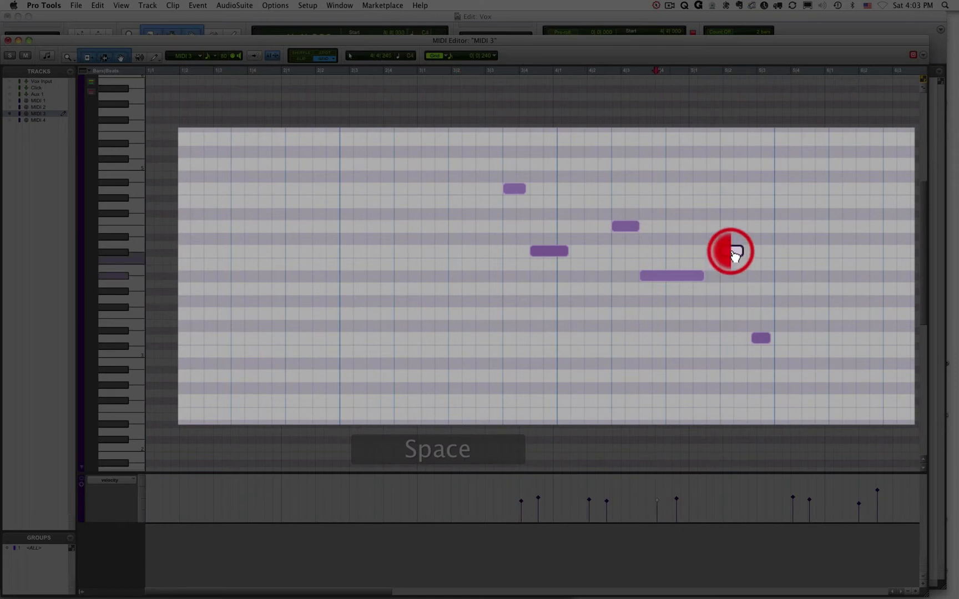
{"action": "left_click", "coordinate": [760, 337]}
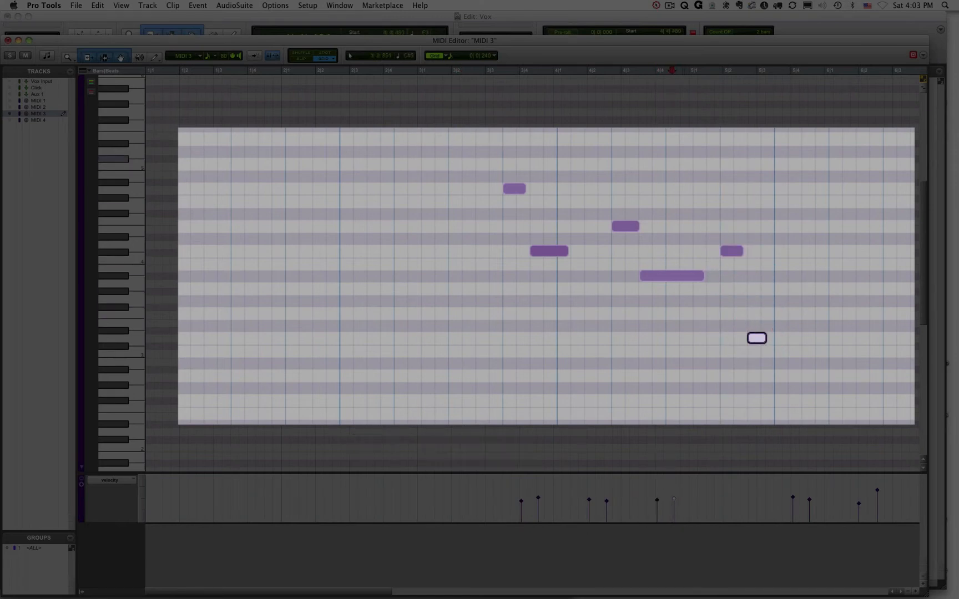
{"action": "left_click", "coordinate": [474, 124]}
{"action": "key", "text": "space"}
{"action": "key", "text": "super+s"}
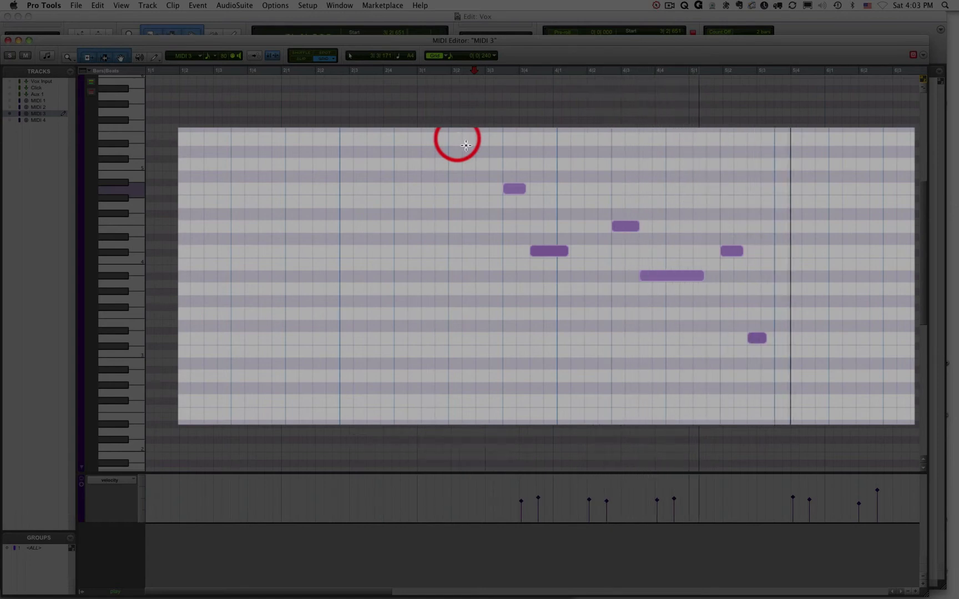
- Align the four MIDI 3 notes in bars 5 and 6 to 5|4|000, 5|4|480, 6|2|000 and 6|2|480, audition, and save
{"action": "scroll", "coordinate": [600, 228], "scroll_direction": "right", "scroll_amount": 3}
{"action": "scroll", "coordinate": [600, 228], "scroll_direction": "right", "scroll_amount": 4}
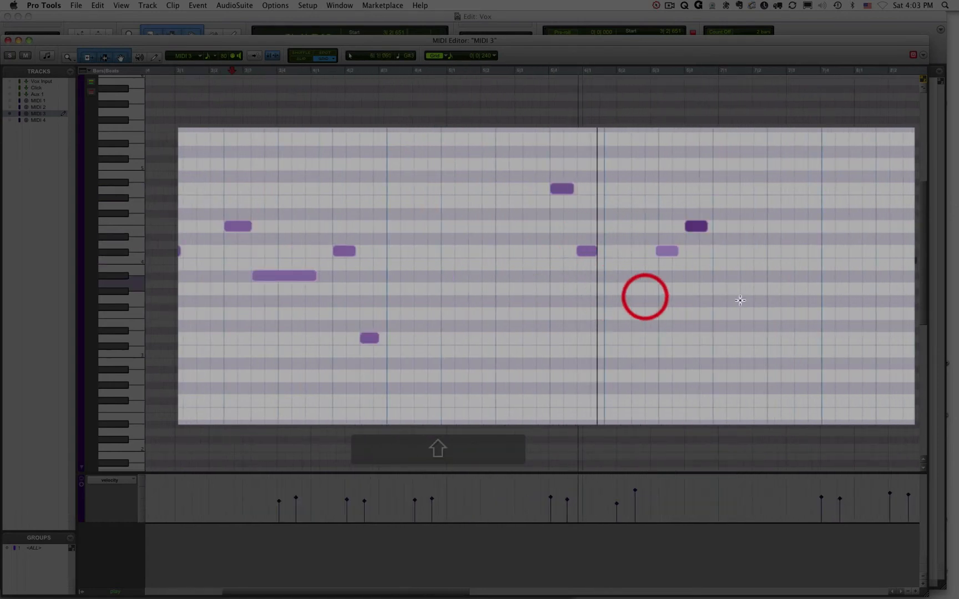
{"action": "key", "text": "space"}
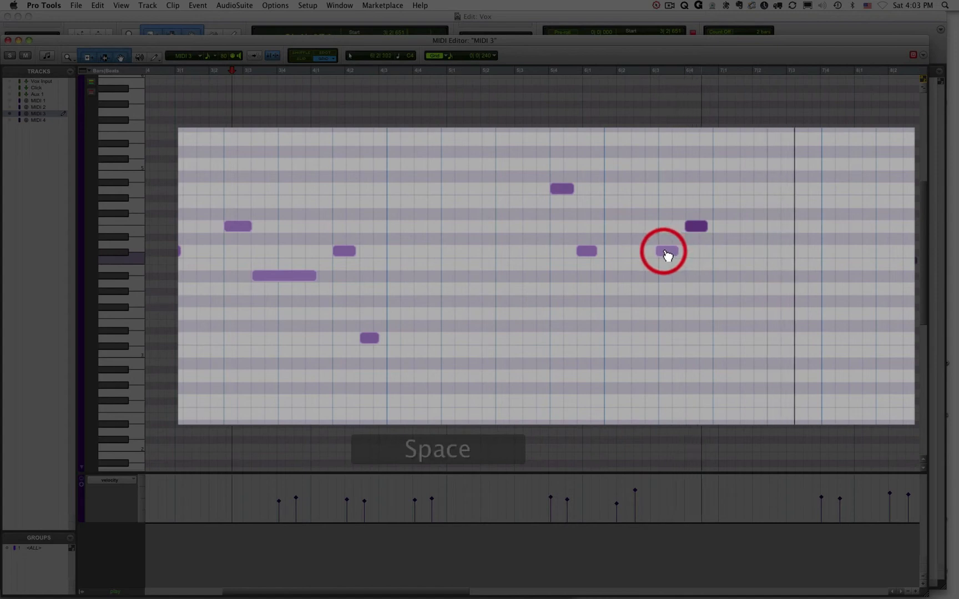
{"action": "left_click", "coordinate": [670, 253]}
{"action": "left_click", "coordinate": [583, 250]}
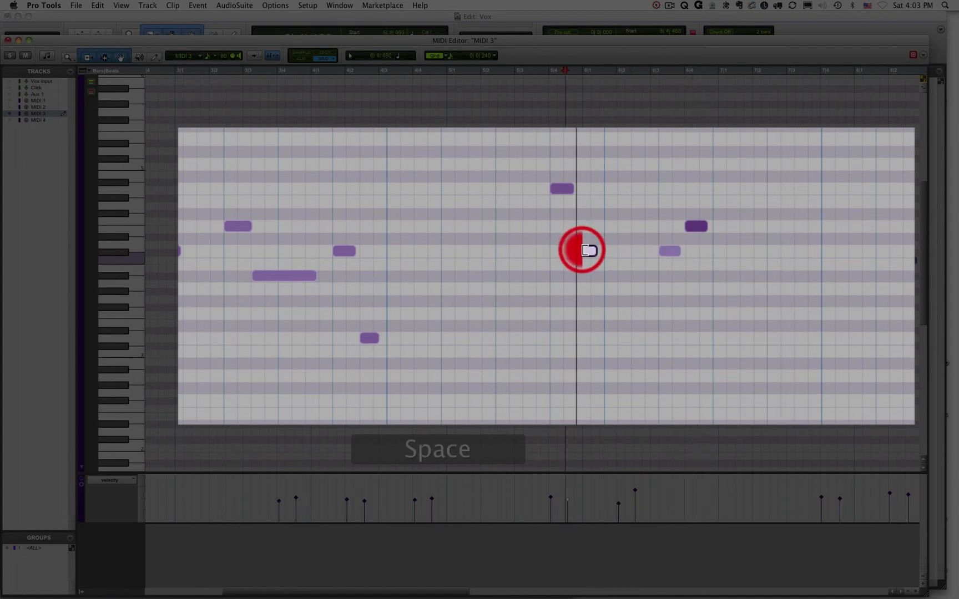
{"action": "left_click", "coordinate": [696, 226]}
{"action": "left_click", "coordinate": [561, 188]}
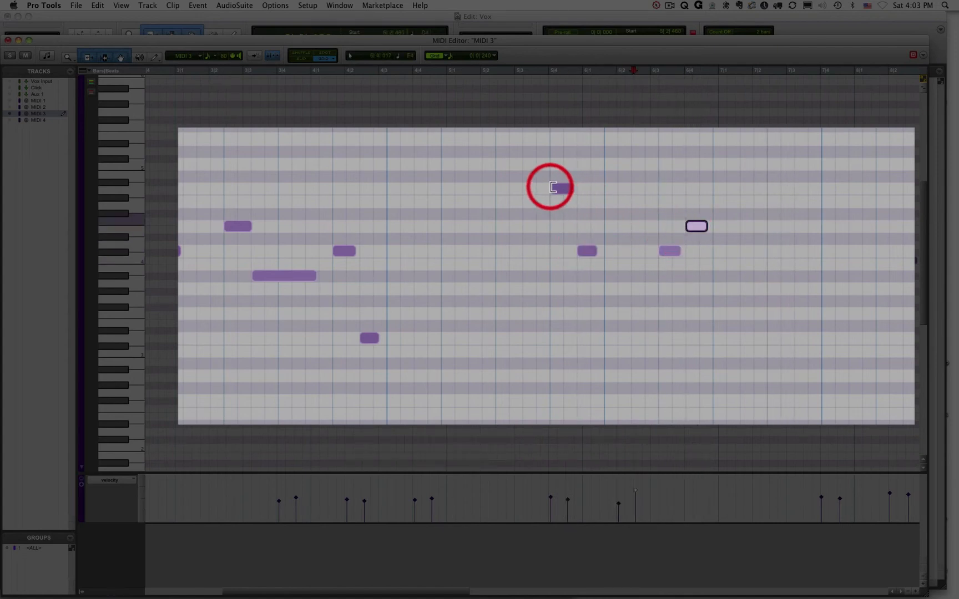
{"action": "key", "text": "space"}
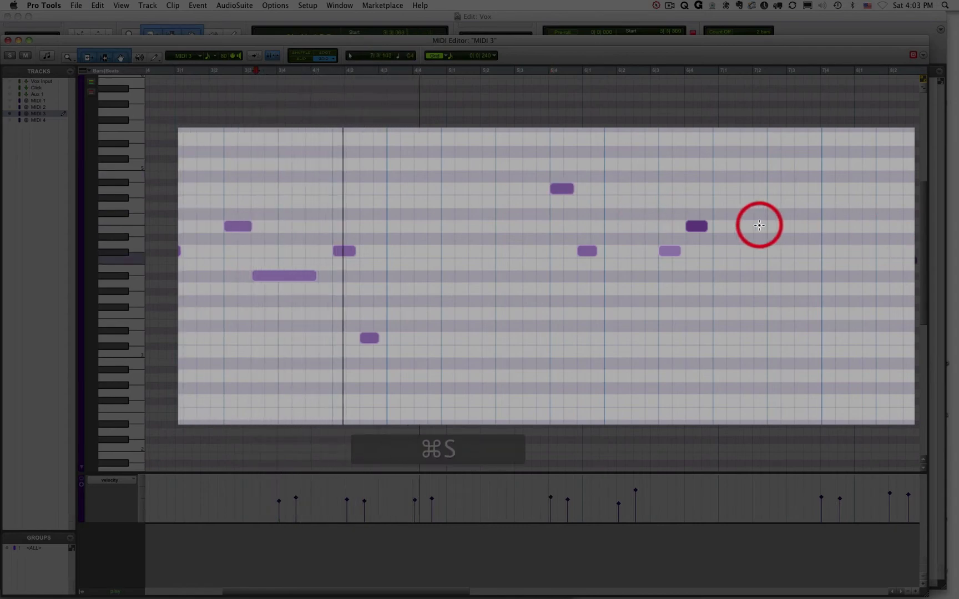
{"action": "scroll", "coordinate": [674, 248], "scroll_direction": "right", "scroll_amount": 5}
{"action": "key", "text": "super+s"}
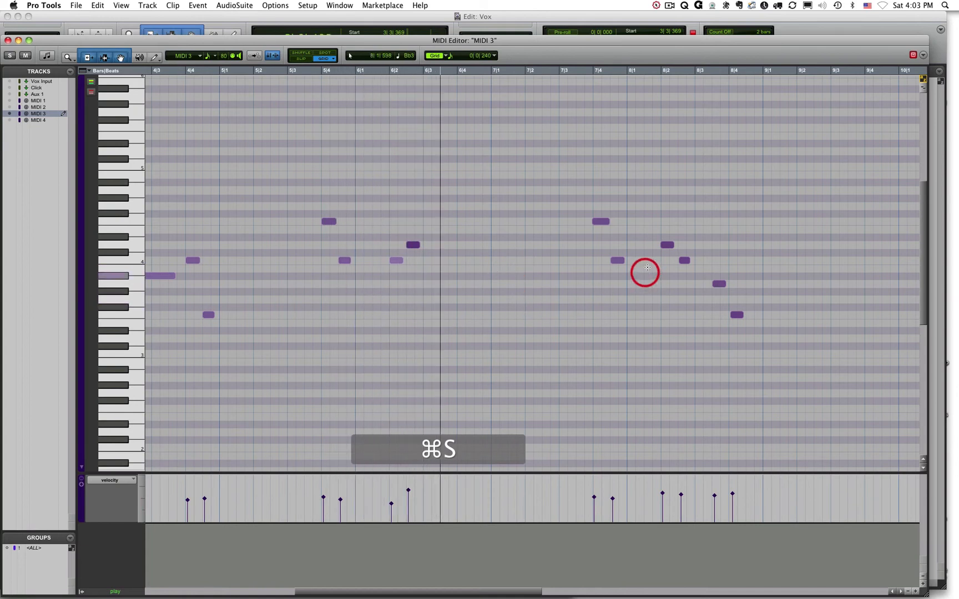
- Align the MIDI 3 notes to 7|4|000, 7|4|480, 8|2|000 and 8|2|480, and play the part back from 3|3|567
{"action": "left_click", "coordinate": [596, 222]}
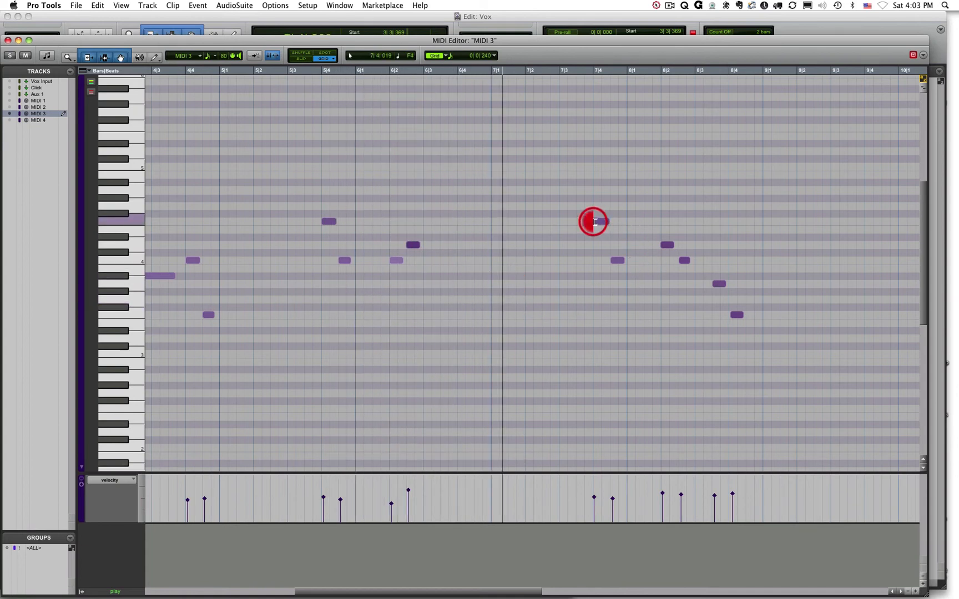
{"action": "left_click", "coordinate": [611, 261]}
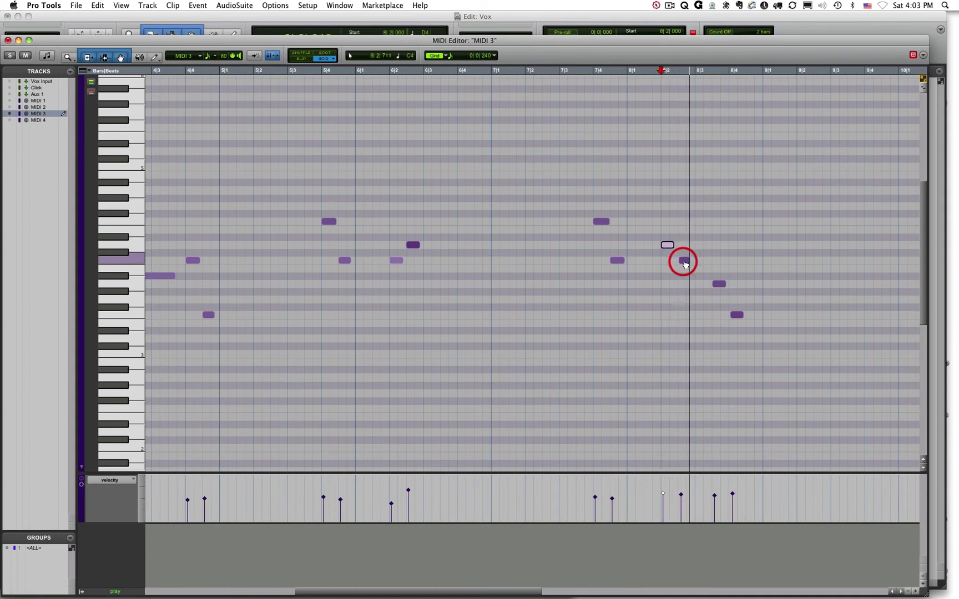
{"action": "key", "text": "space"}
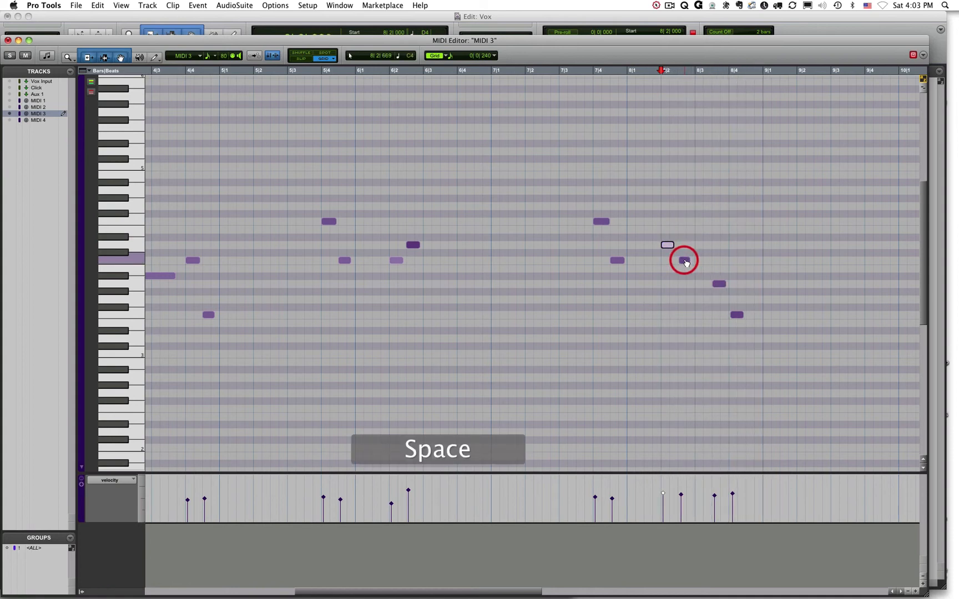
{"action": "left_click", "coordinate": [683, 261]}
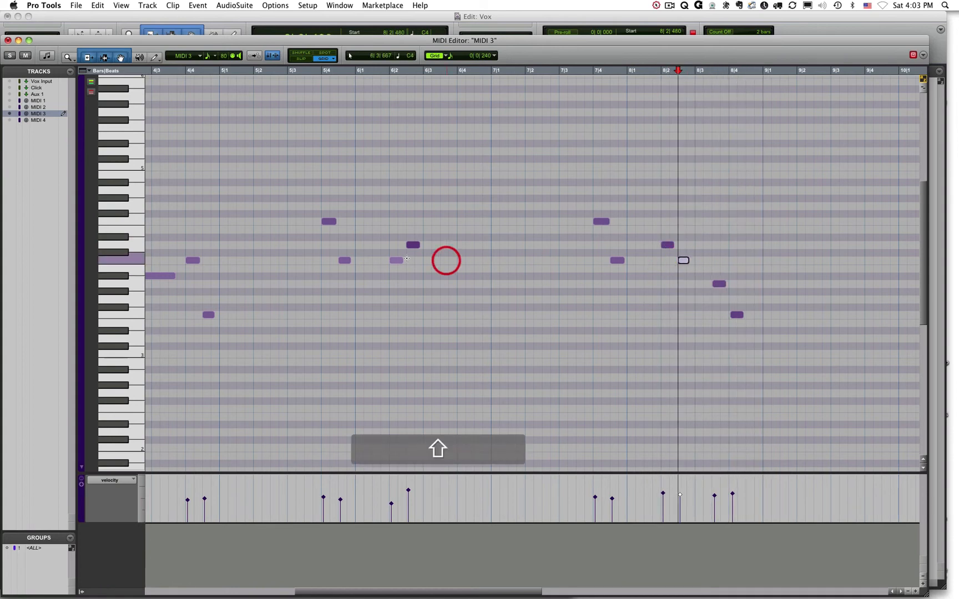
{"action": "scroll", "coordinate": [298, 259], "scroll_direction": "left", "scroll_amount": 10}
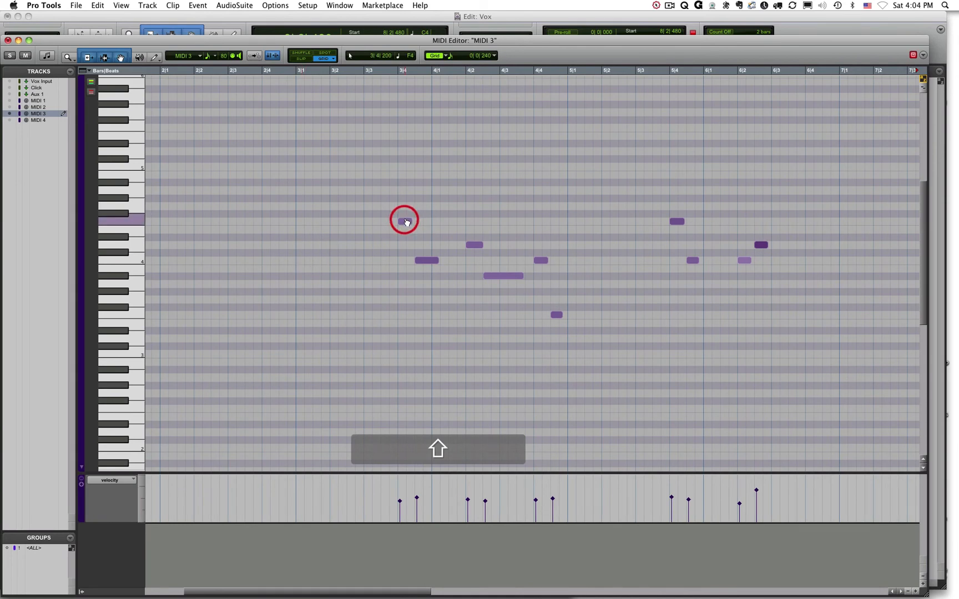
{"action": "key", "text": "space"}
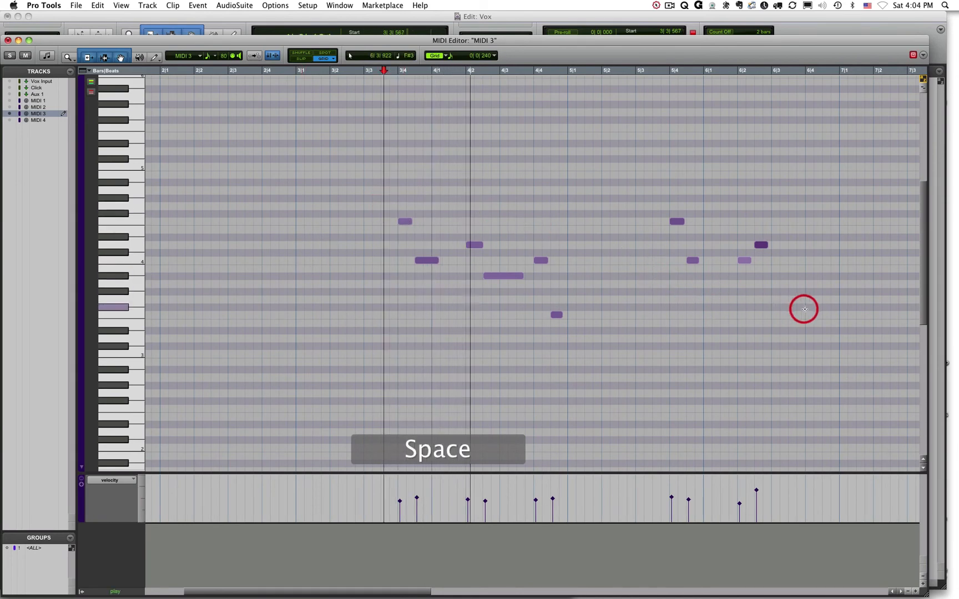
{"action": "scroll", "coordinate": [765, 303], "scroll_direction": "right", "scroll_amount": 7}
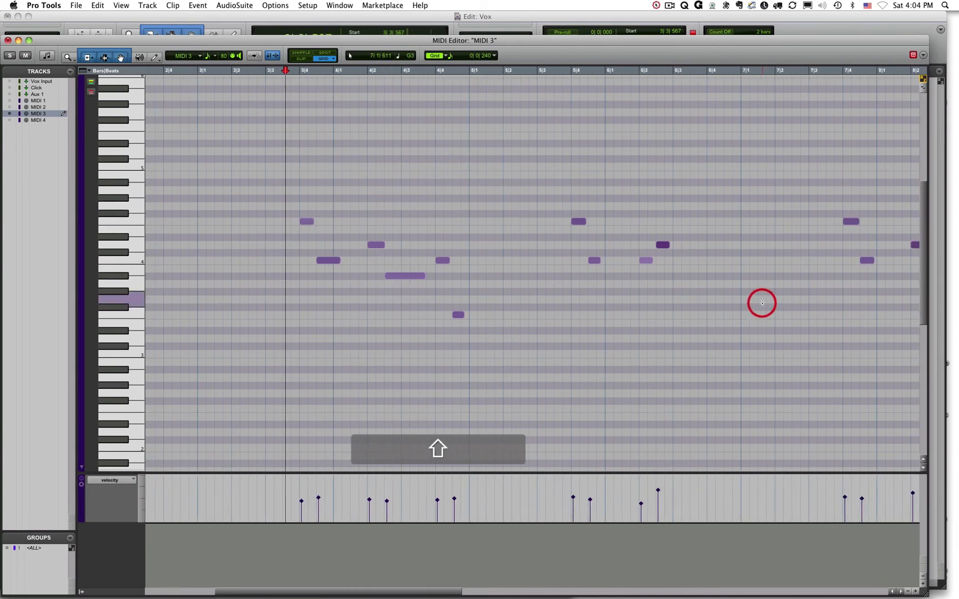
- Lower the second note in bar 8 from C4 to Bb3, play the phrase back, and save
{"action": "left_click", "coordinate": [683, 191]}
{"action": "key", "text": "space"}
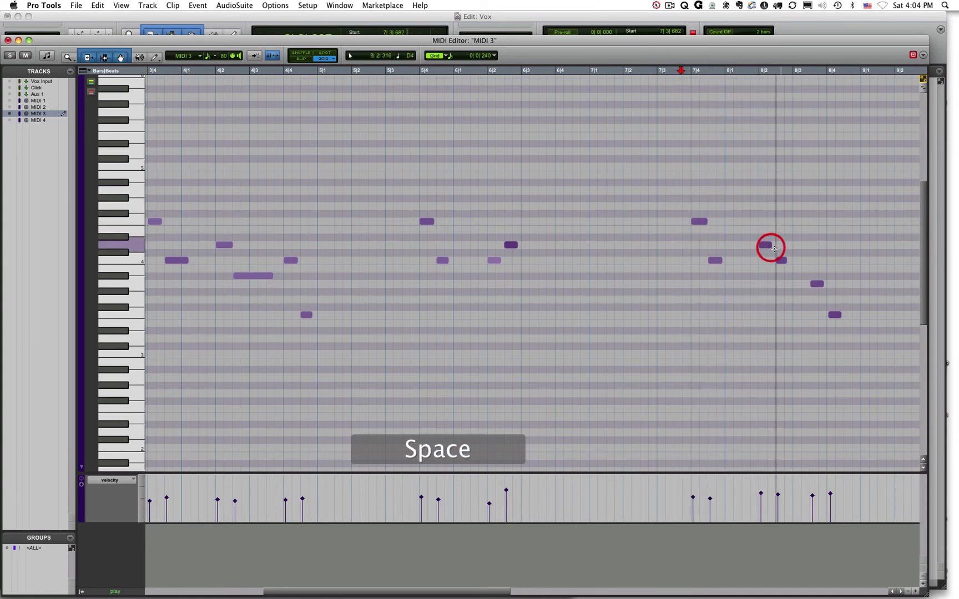
{"action": "left_click_drag", "start_coordinate": [781, 260], "coordinate": [783, 270]}
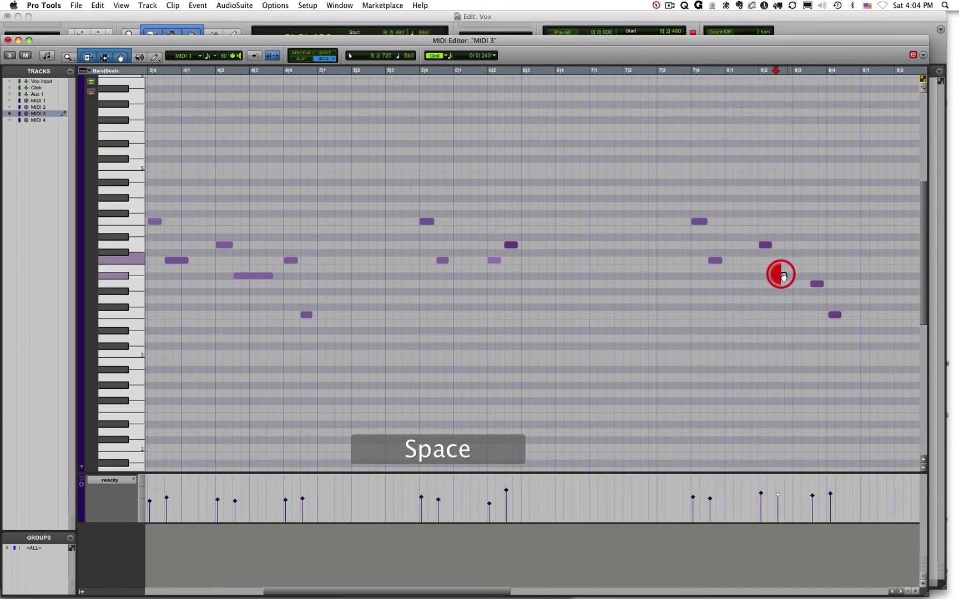
{"action": "left_click", "coordinate": [661, 169]}
{"action": "key", "text": "super+s"}
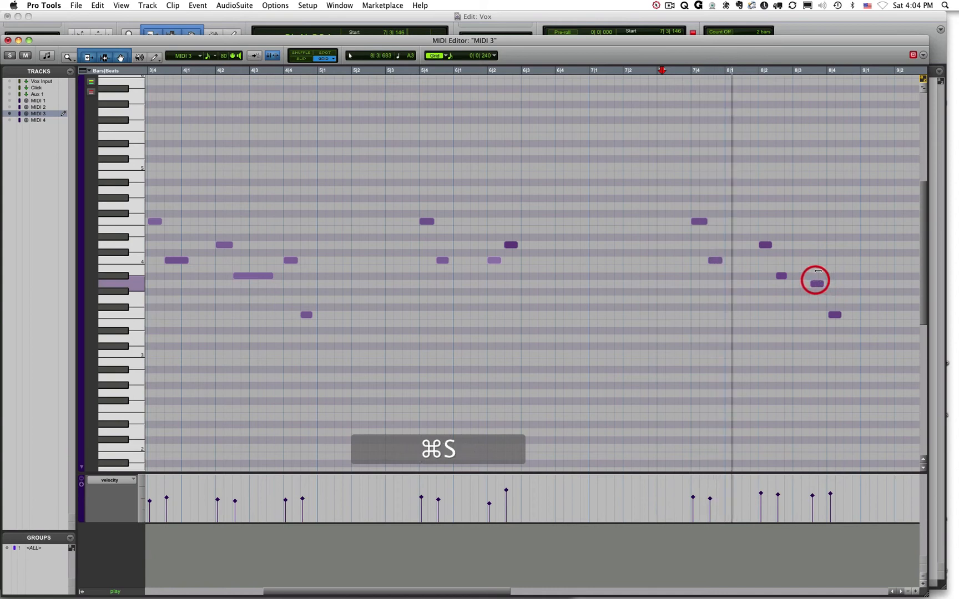
{"action": "key", "text": "space"}
- Raise the third bar 8 note to C4, align the last note to 8|4|000, and audition and save
{"action": "left_click", "coordinate": [818, 284]}
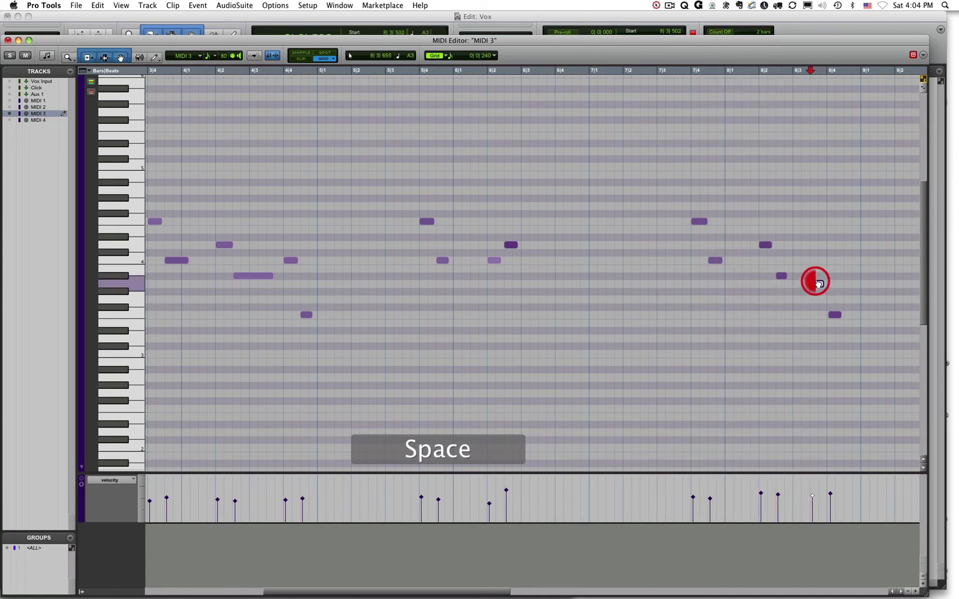
{"action": "left_click_drag", "start_coordinate": [819, 276], "coordinate": [814, 261]}
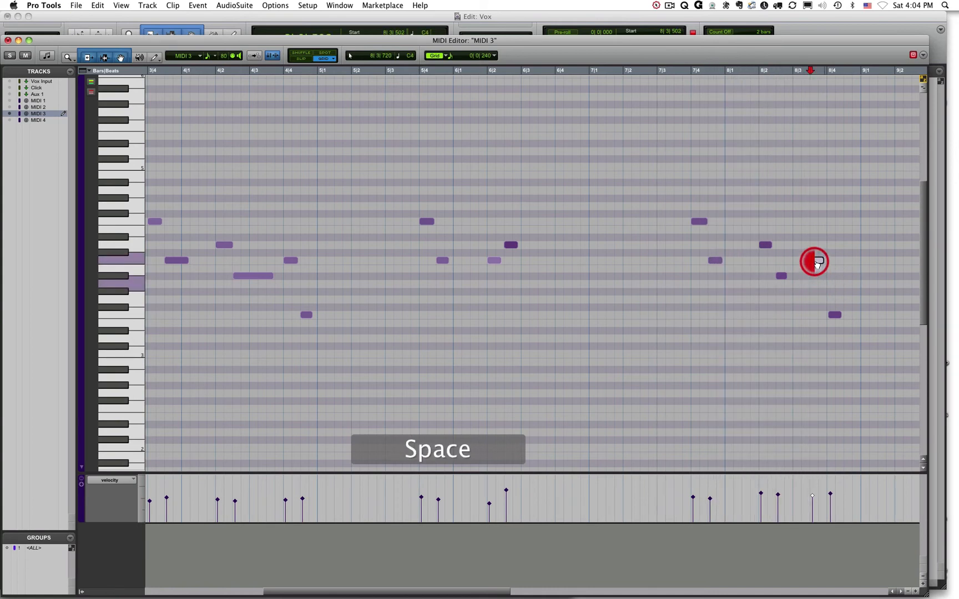
{"action": "left_click", "coordinate": [834, 314]}
{"action": "left_click", "coordinate": [666, 165]}
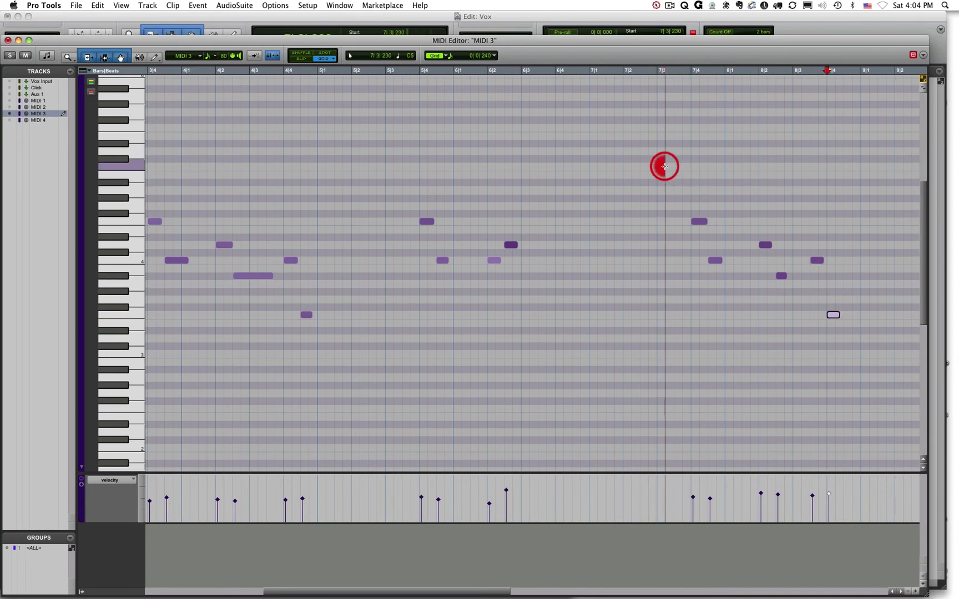
{"action": "key", "text": "space"}
{"action": "key", "text": "super+s"}
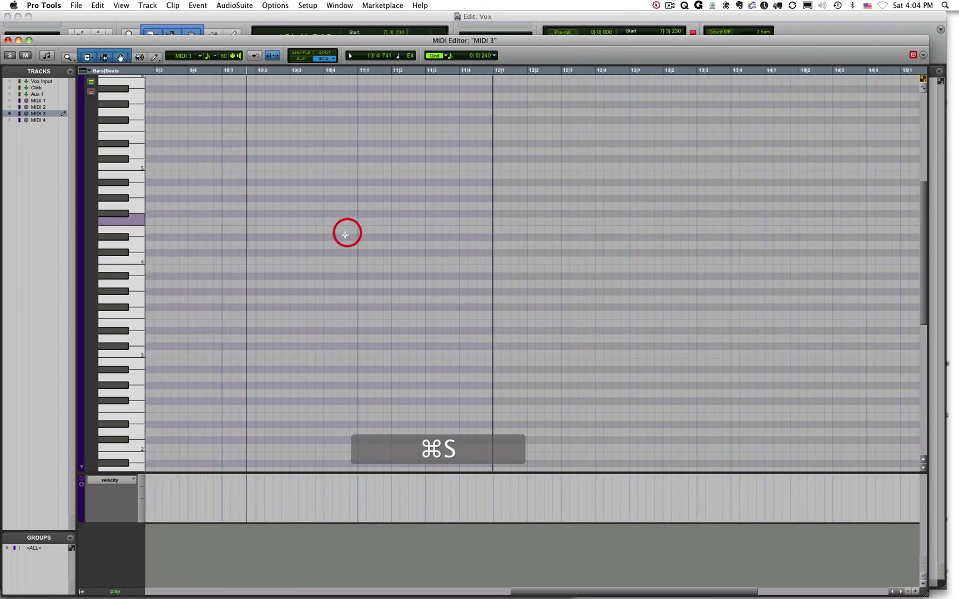
{"action": "key", "text": "space"}
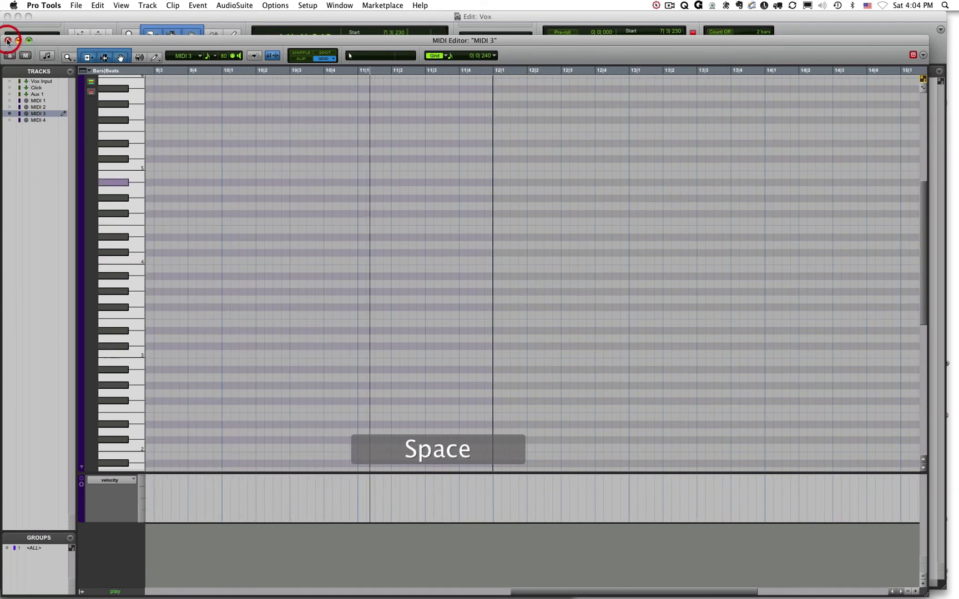
- Open the MIDI 4 clip in the MIDI Editor and trim its long C3 note to run from 3|1|000 to 11|1|000
{"action": "left_click", "coordinate": [17, 42]}
{"action": "double_click", "coordinate": [333, 332]}
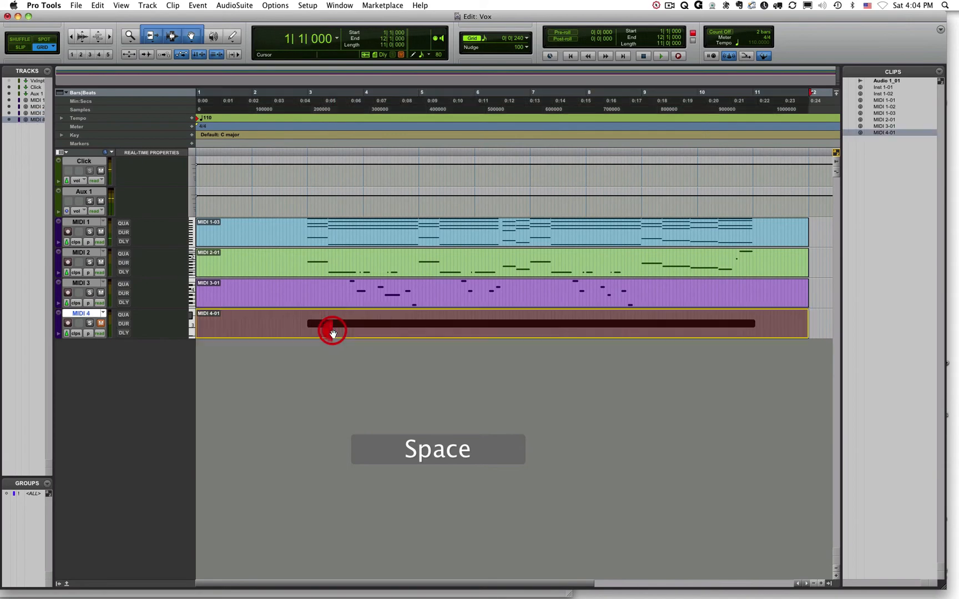
{"action": "left_click", "coordinate": [404, 208]}
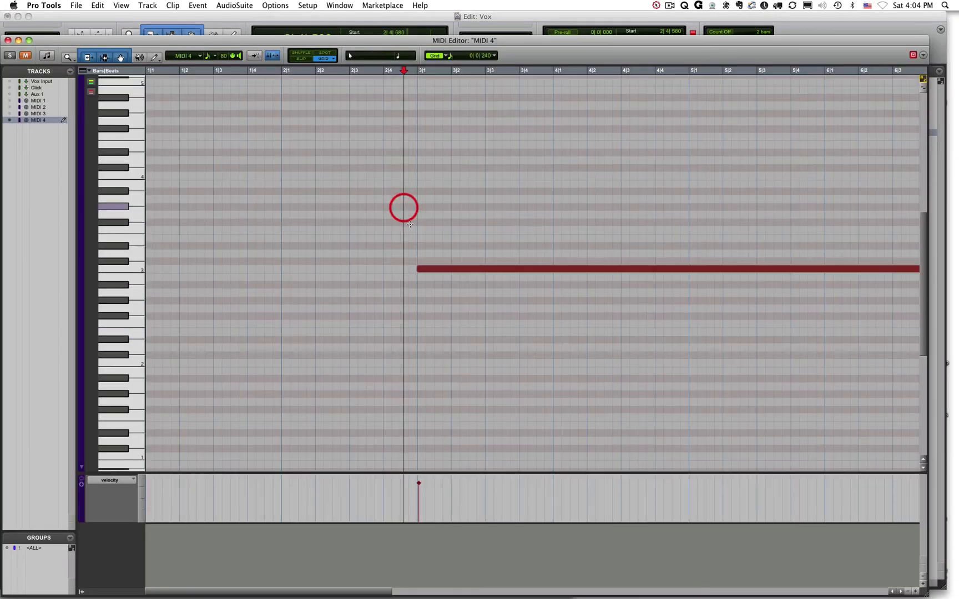
{"action": "left_click", "coordinate": [416, 264]}
{"action": "key", "text": "shift"}
{"action": "scroll", "coordinate": [500, 259], "scroll_direction": "right", "scroll_amount": 10}
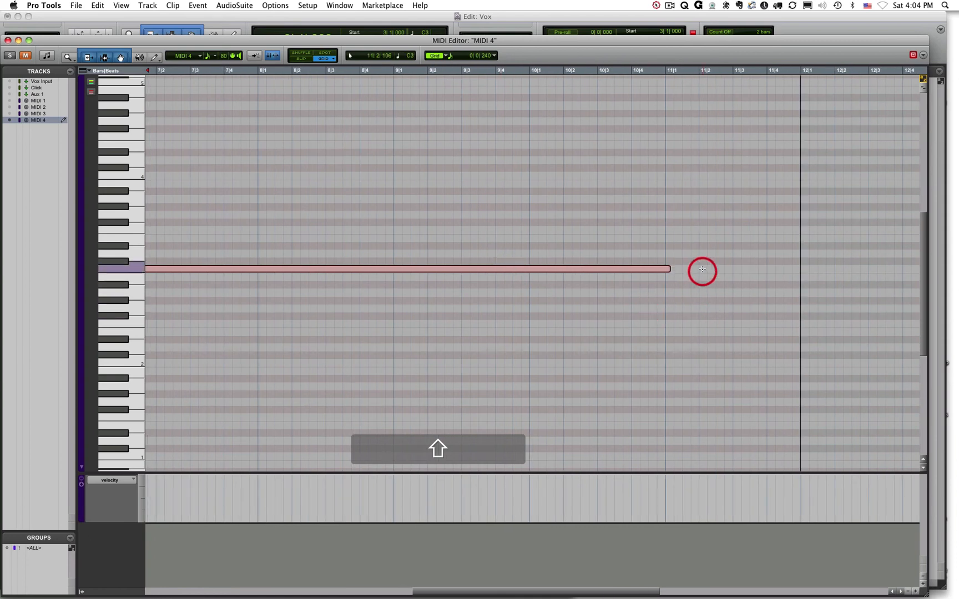
{"action": "left_click", "coordinate": [666, 268]}
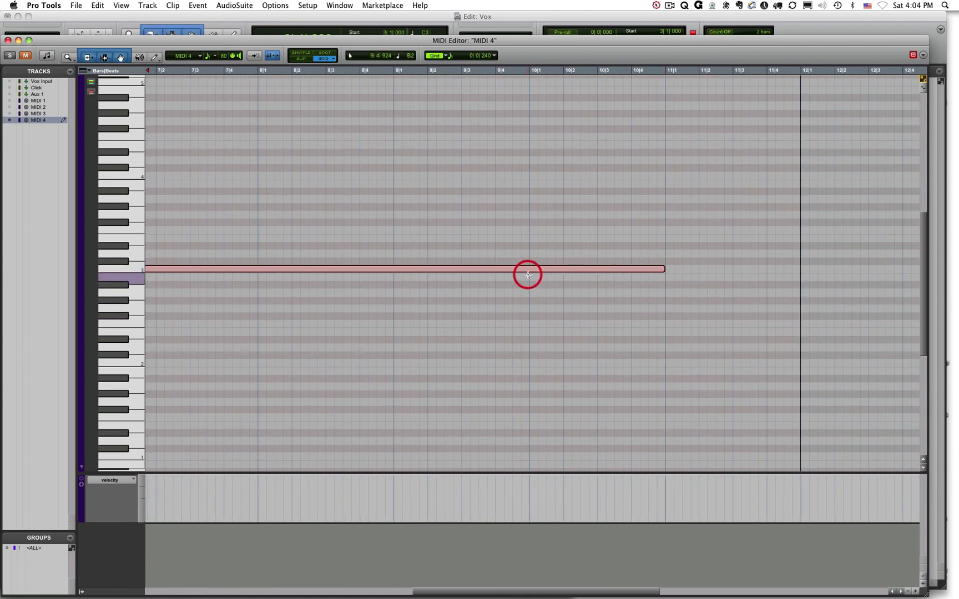
- Return to the Edit window, unmute and save with MIDI 4, and play all parts from bar 2
{"action": "left_click", "coordinate": [8, 41]}
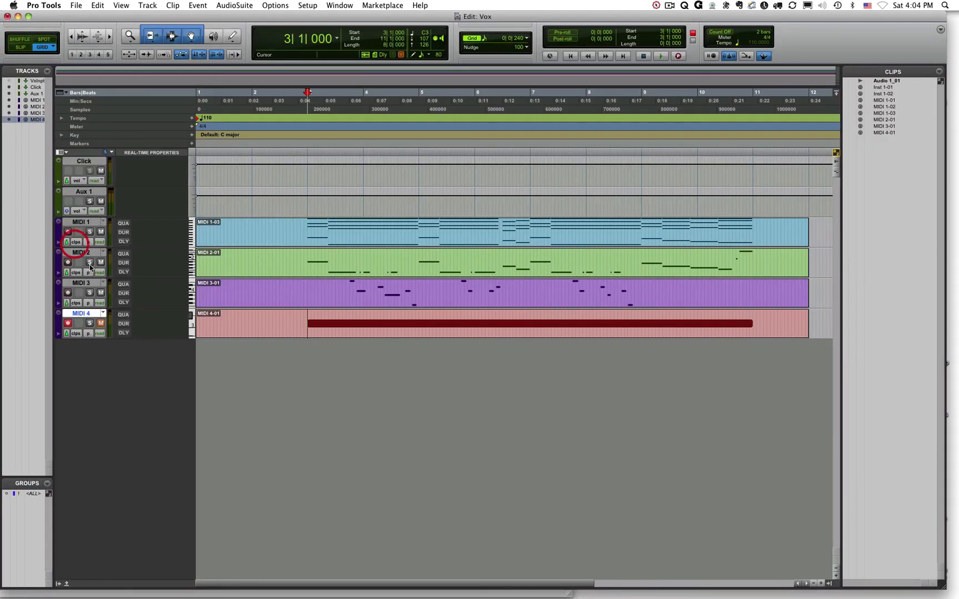
{"action": "key", "text": "super+s"}
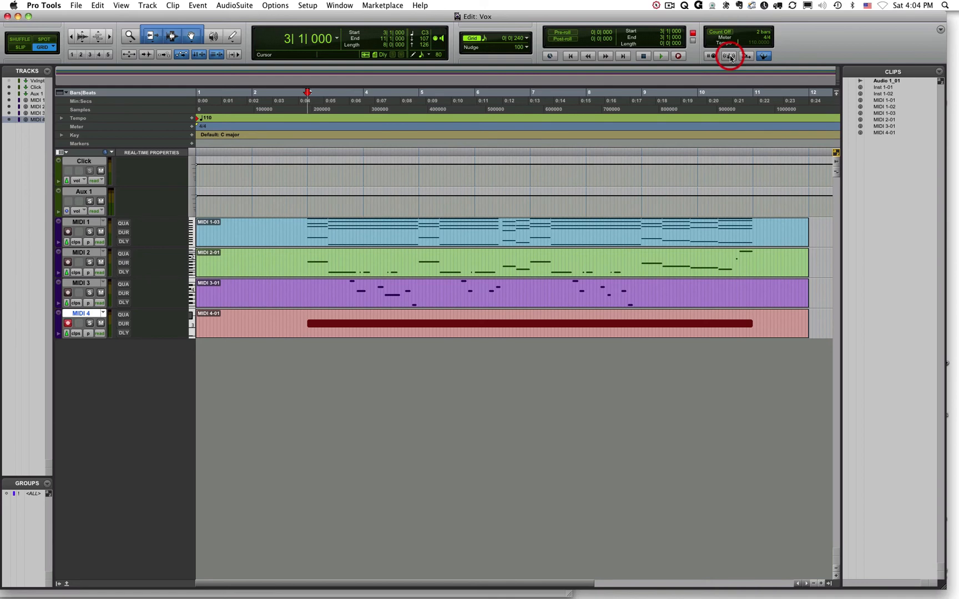
{"action": "key", "text": "KP_2"}
{"action": "key", "text": "KP_Enter"}
{"action": "key", "text": "space"}
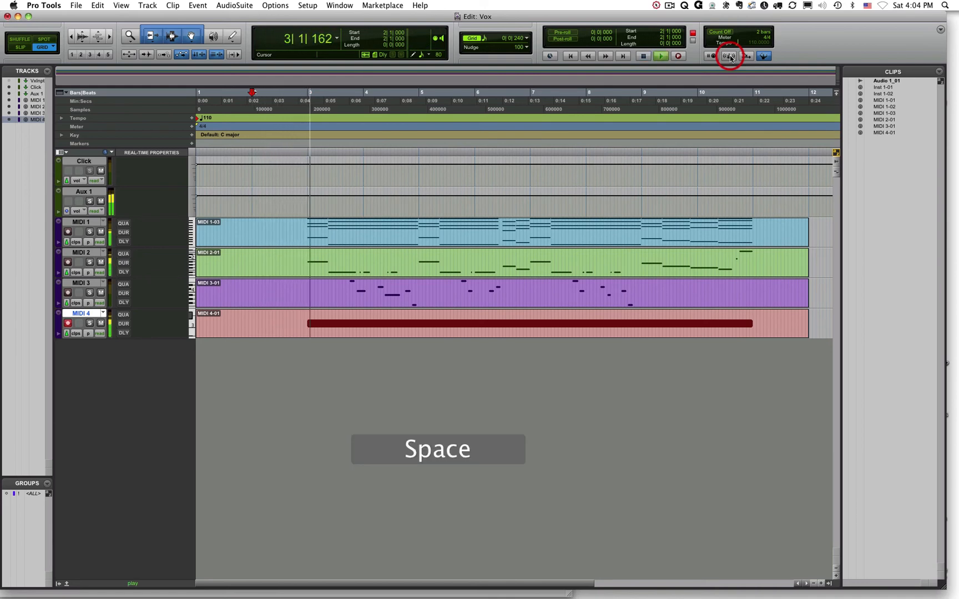
- Check the track levels in the Mix window during playback, return to the Edit window, and save
{"action": "key", "text": "super+equal"}
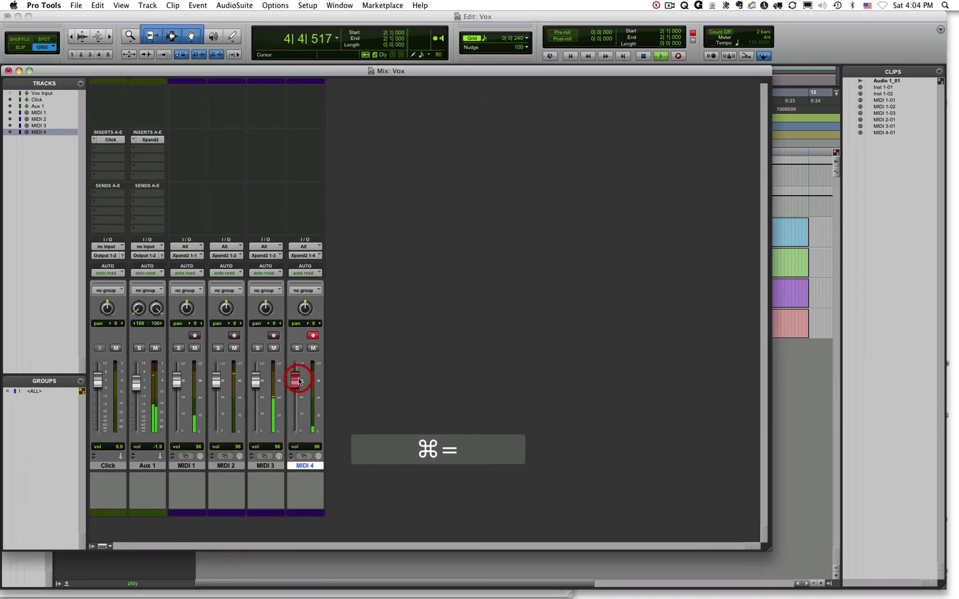
{"action": "key", "text": "super+equal"}
{"action": "key", "text": "super+s"}
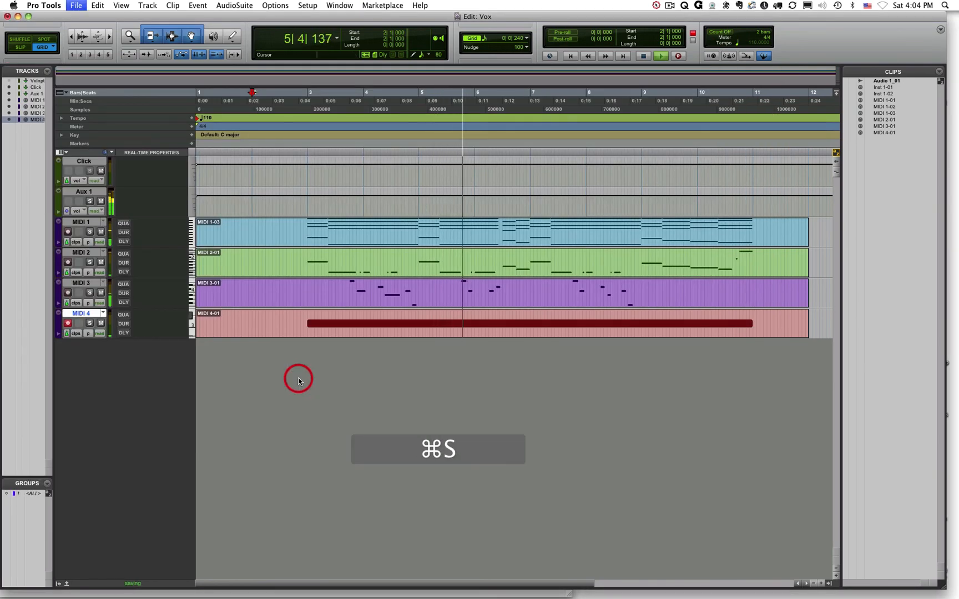